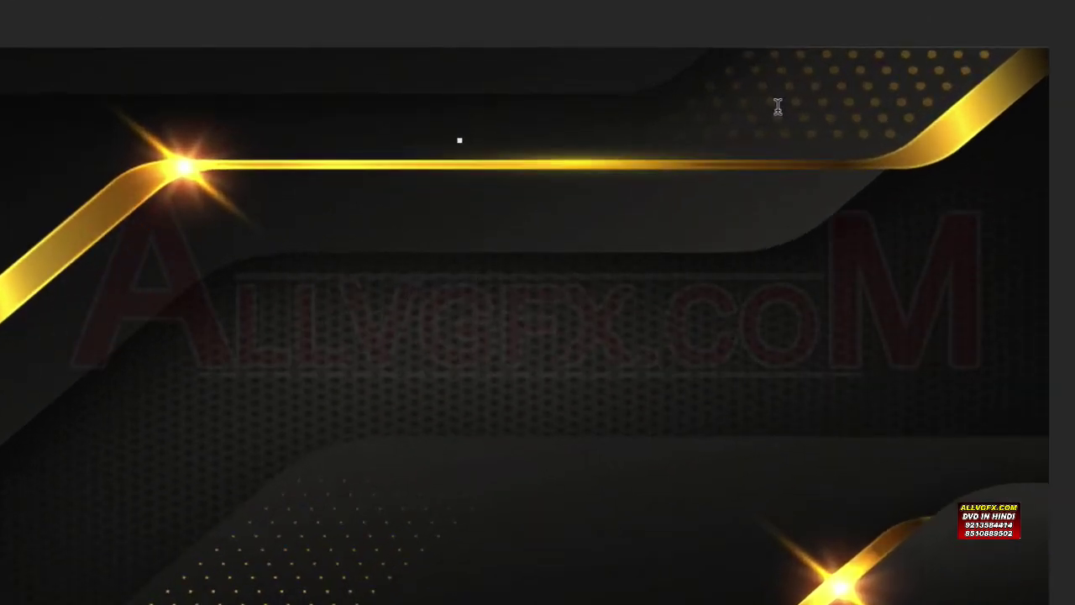
# Type the Arial Bold headline 'FINAL CUT PRO X' across the top of the canvas and commit it
pyautogui.press('super')
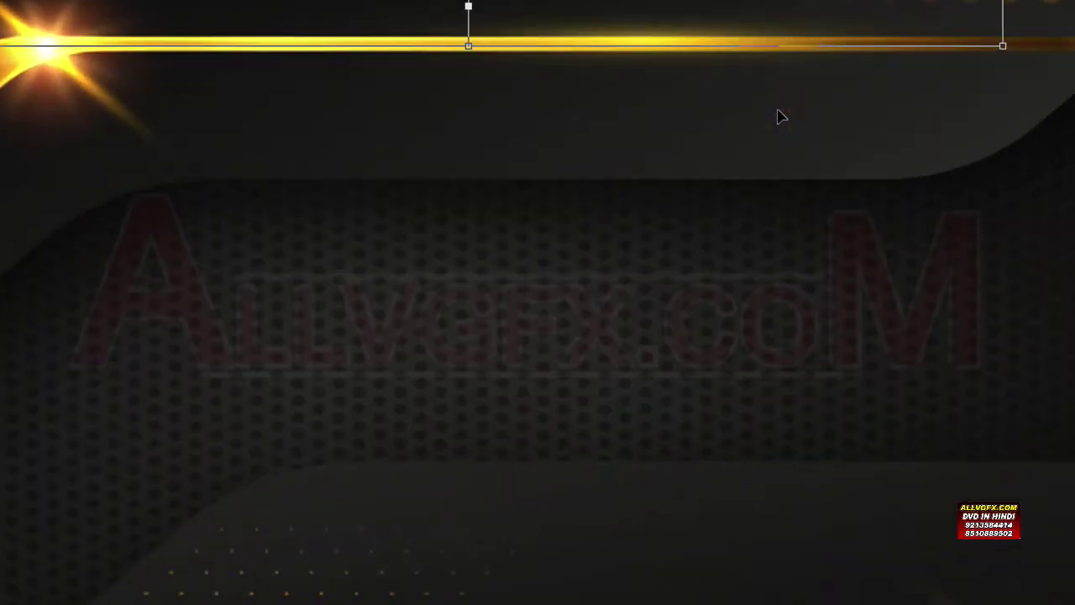
pyautogui.write('fin')
pyautogui.press('BackSpace')
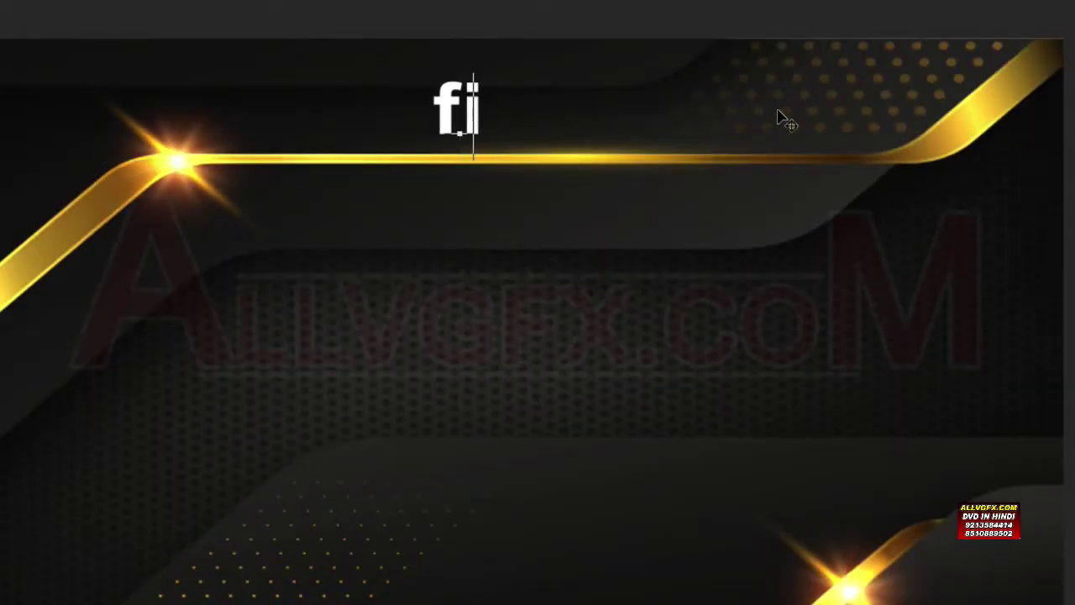
pyautogui.press('BackSpace')
pyautogui.press('BackSpace')
pyautogui.write('FIN')
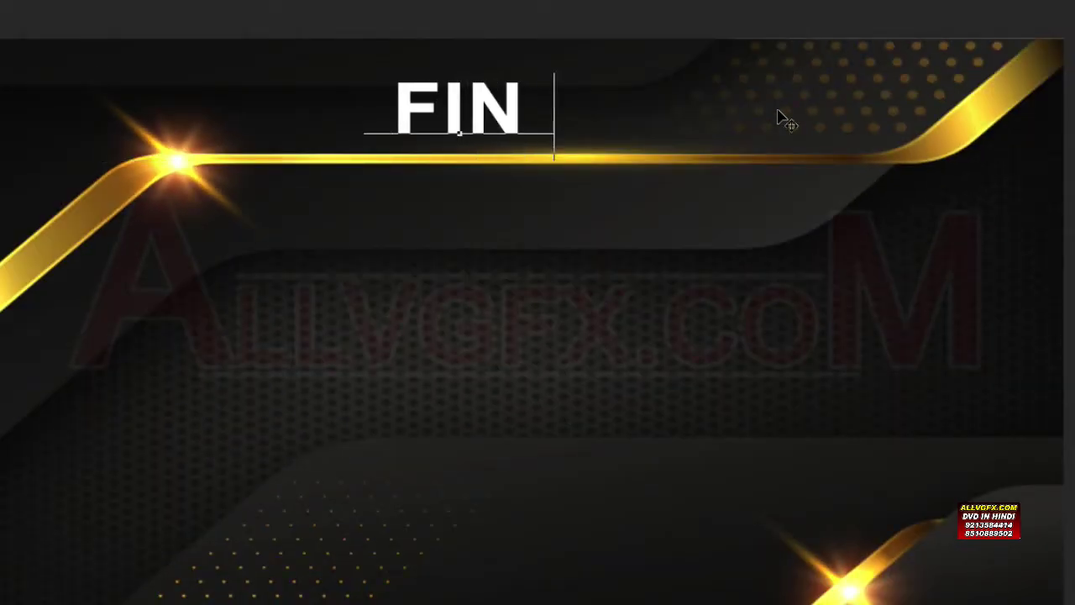
pyautogui.write('AL CUT PRO')
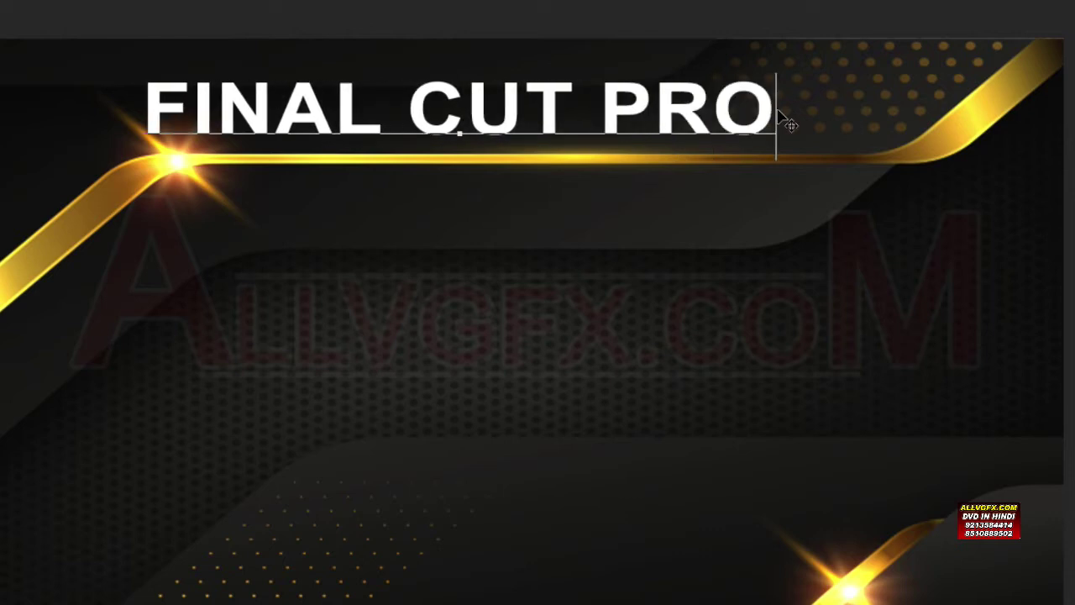
pyautogui.write(' X')
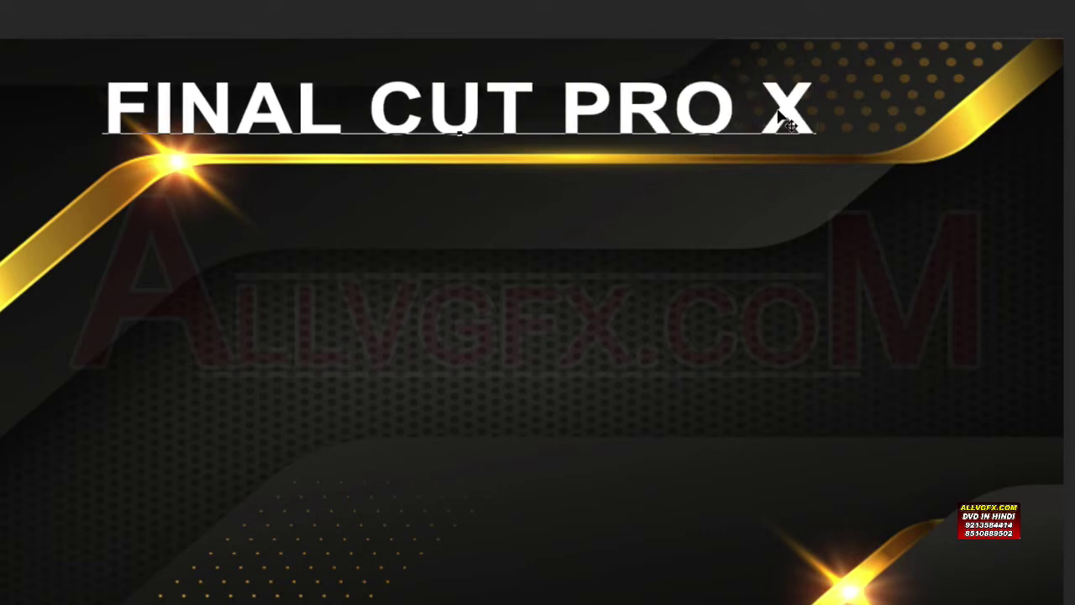
pyautogui.hotkey('ctrl', 'Return')
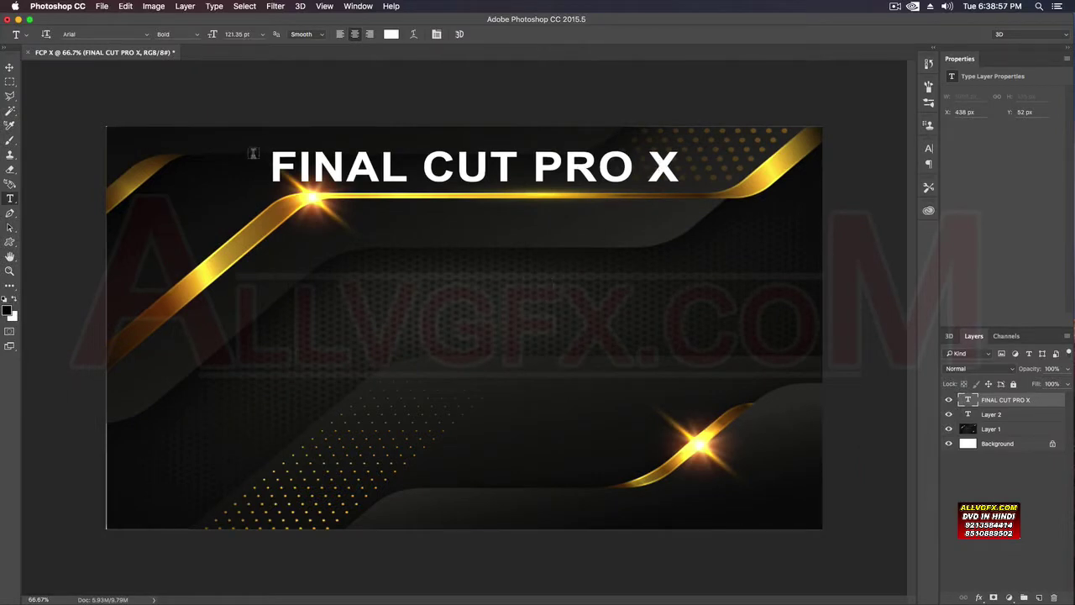
# Create a new text layer below the title and set its font to Kruti Dev 701
pyautogui.click(320, 284)
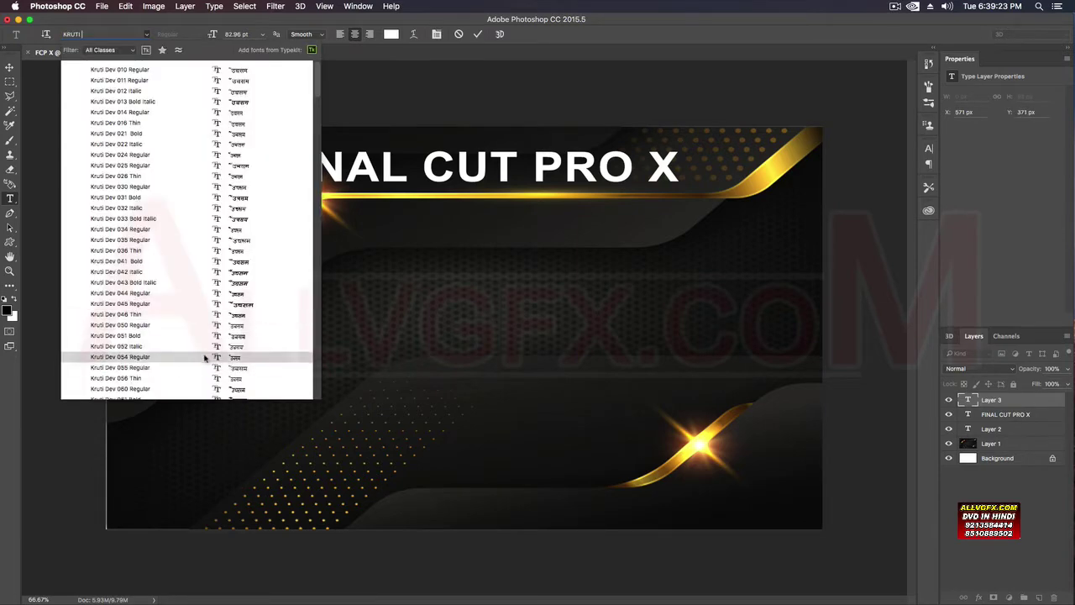
pyautogui.scroll(-5, 204, 359)
pyautogui.scroll(-5, 204, 359)
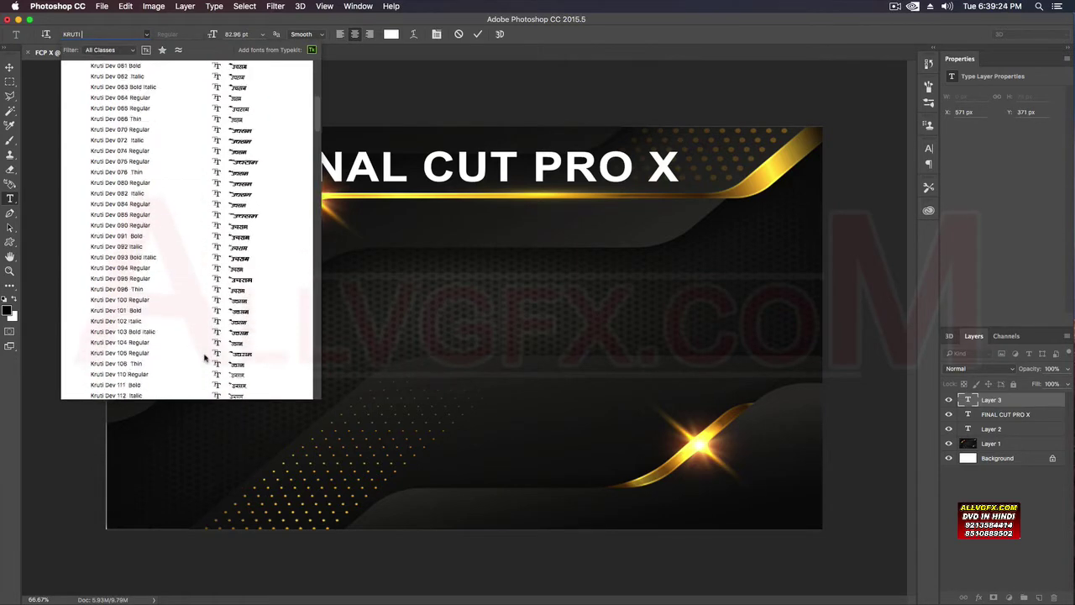
pyautogui.scroll(-5, 204, 359)
pyautogui.scroll(-5, 347, 577)
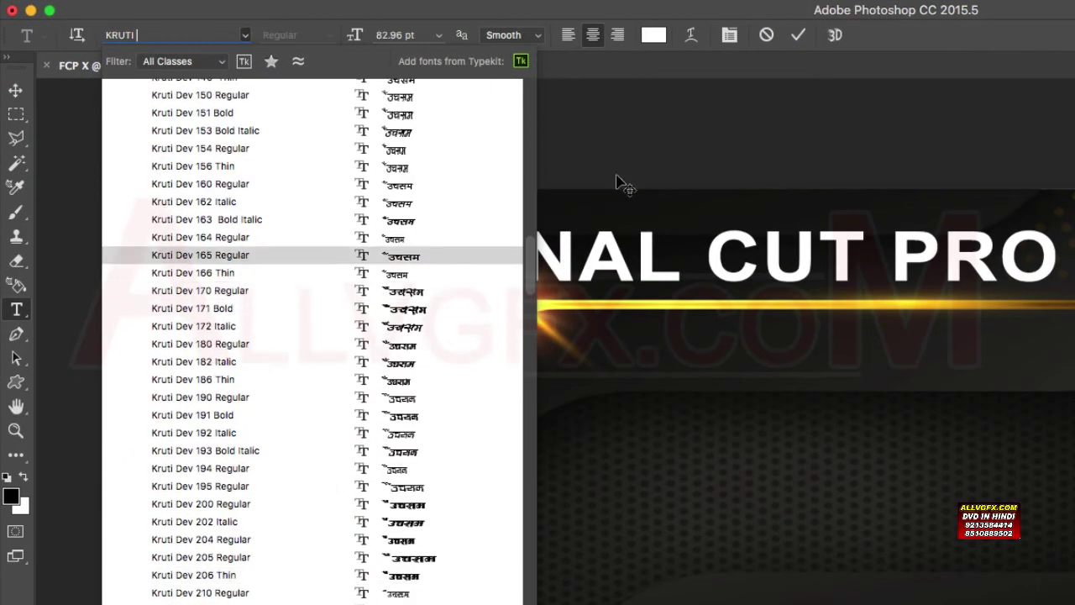
pyautogui.moveTo(528, 266); pyautogui.dragTo(545, 587)
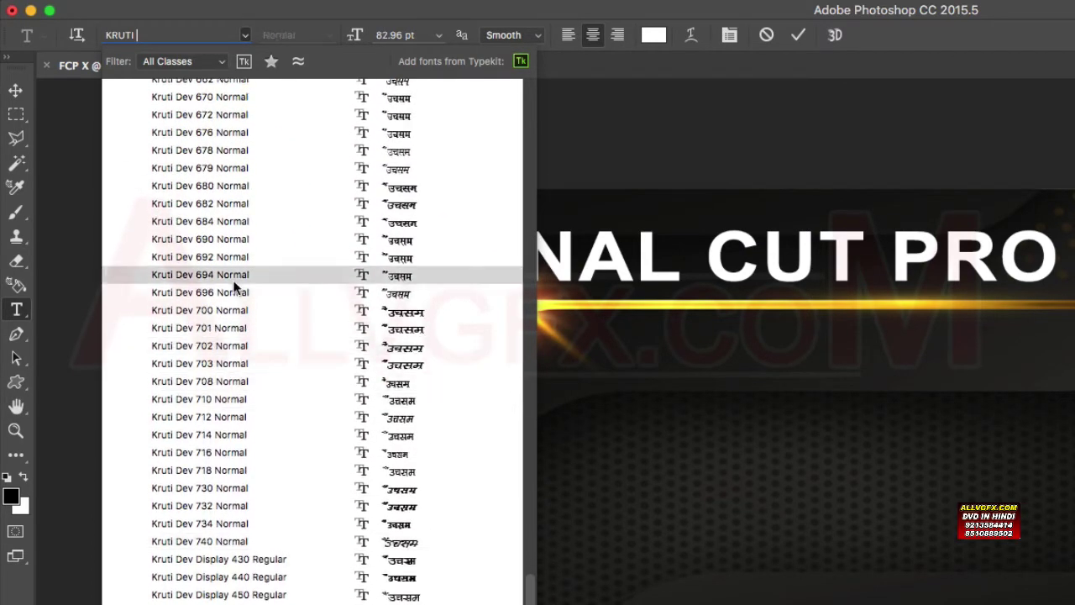
pyautogui.click(222, 330)
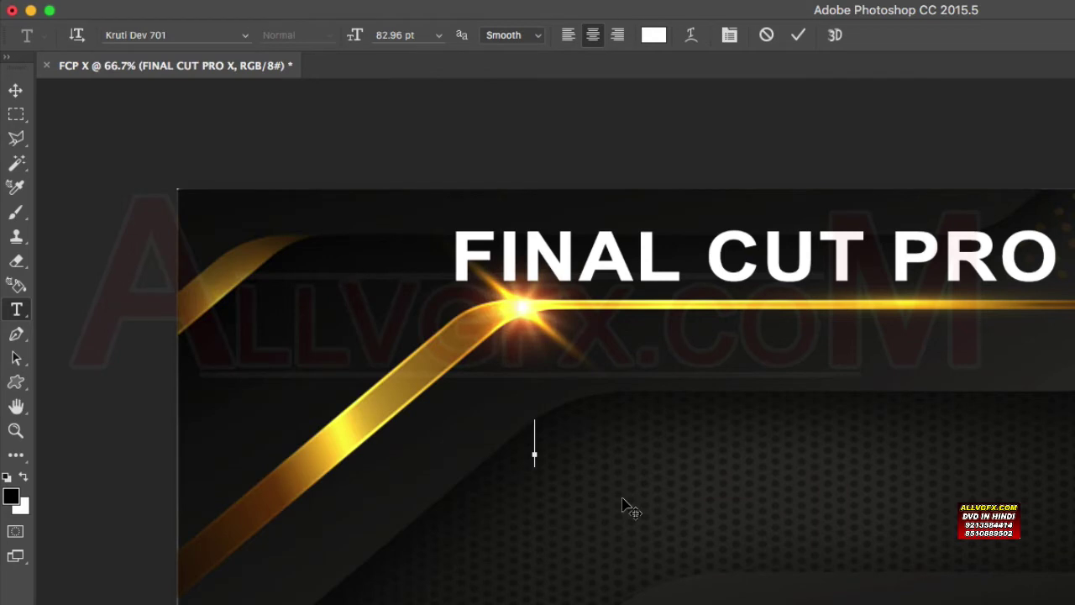
# Type the Kruti Dev-encoded Hindi line 'Åiuh fof;ks dk uke dSls cnys', dropping a stray first character
pyautogui.write('V')
pyautogui.press('BackSpace')
pyautogui.write('Åiuh ')
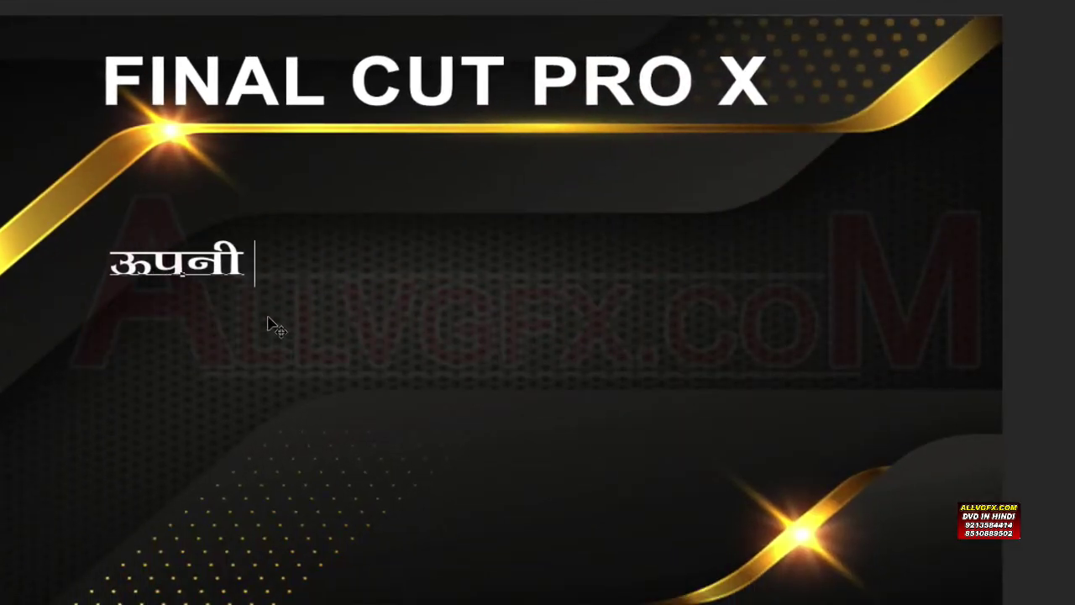
pyautogui.write('fof;ks ')
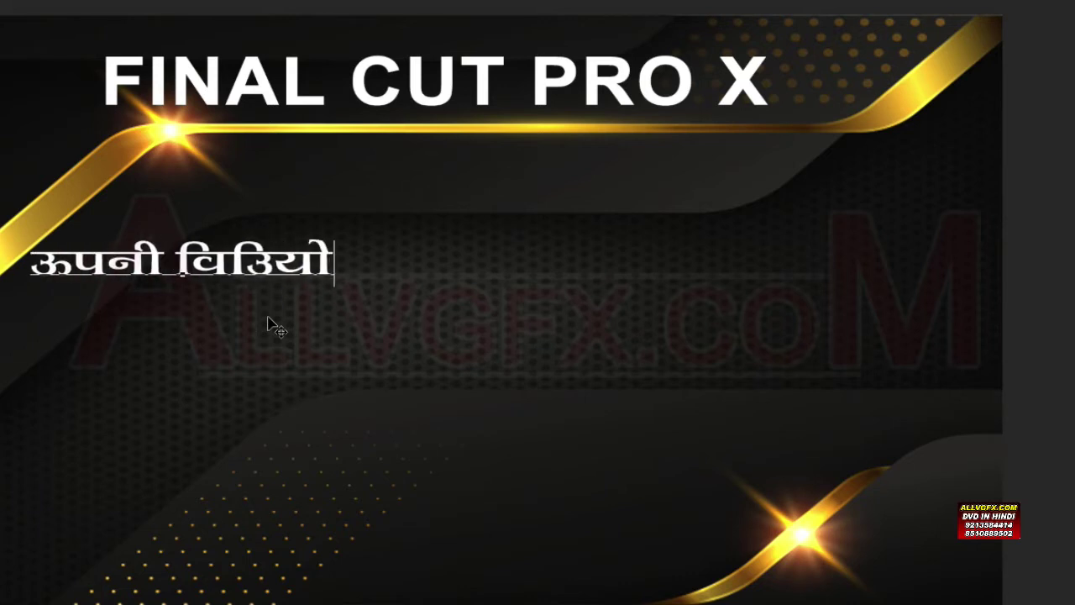
pyautogui.write('dk uke ')
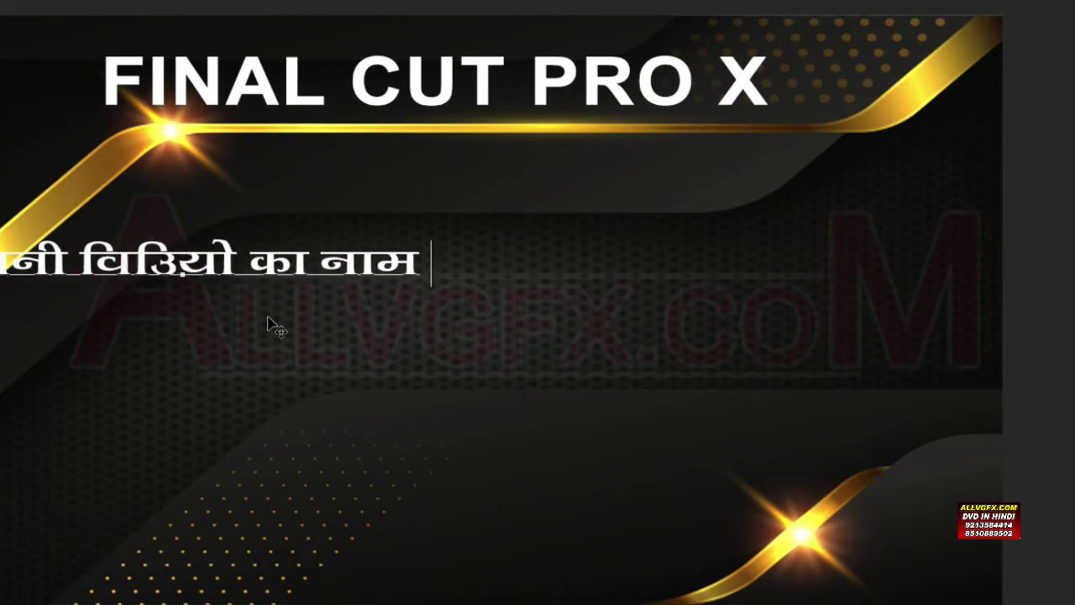
pyautogui.write('dSls ')
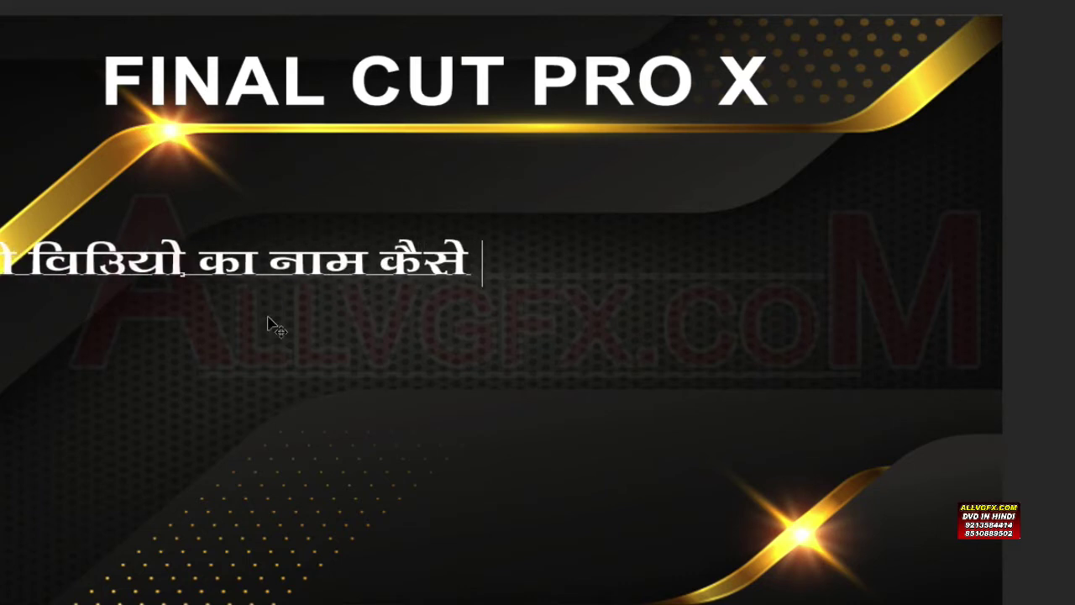
pyautogui.write('cnys')
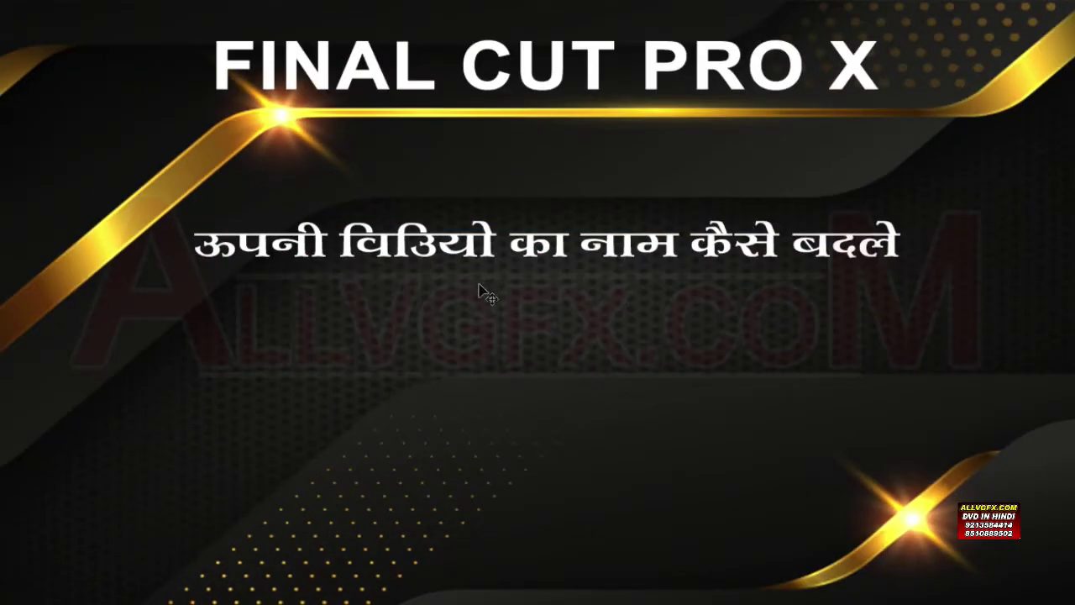
pyautogui.moveTo(235, 252); pyautogui.dragTo(184, 244)
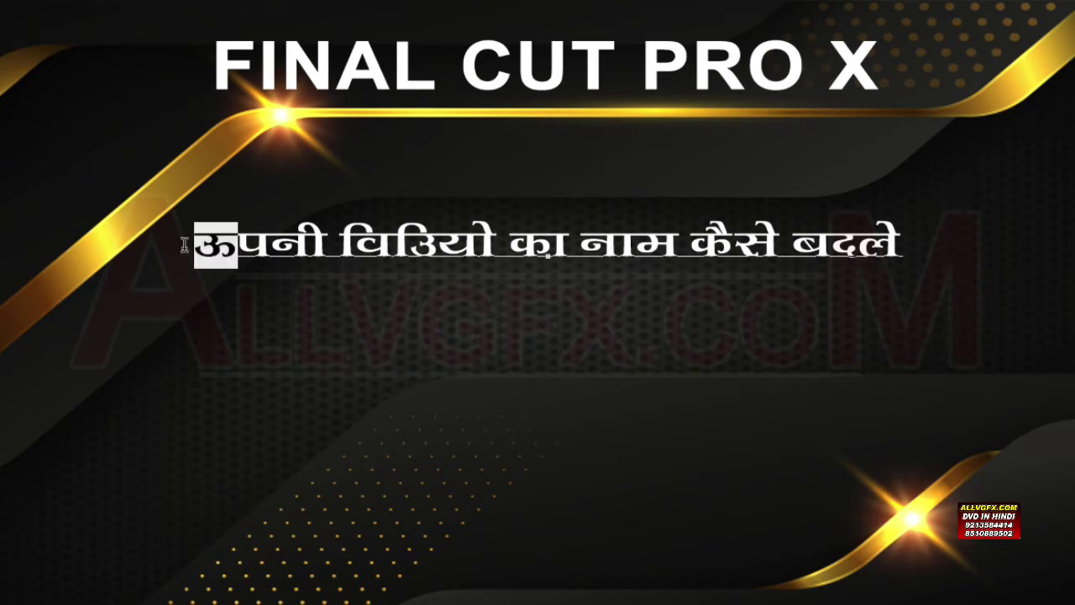
pyautogui.hotkey('ctrl', 'a')
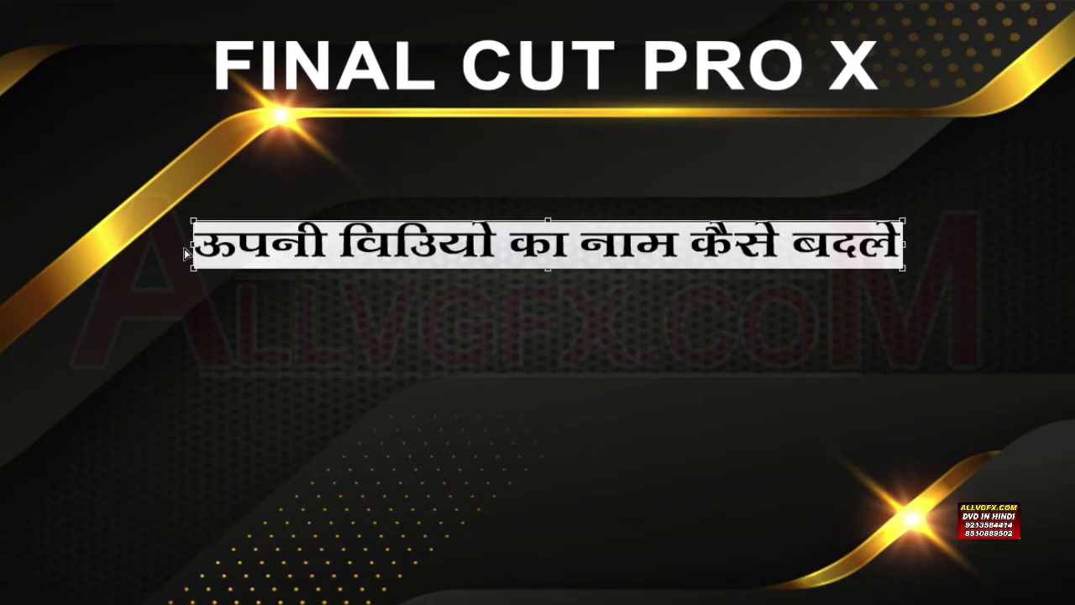
pyautogui.press('BackSpace')
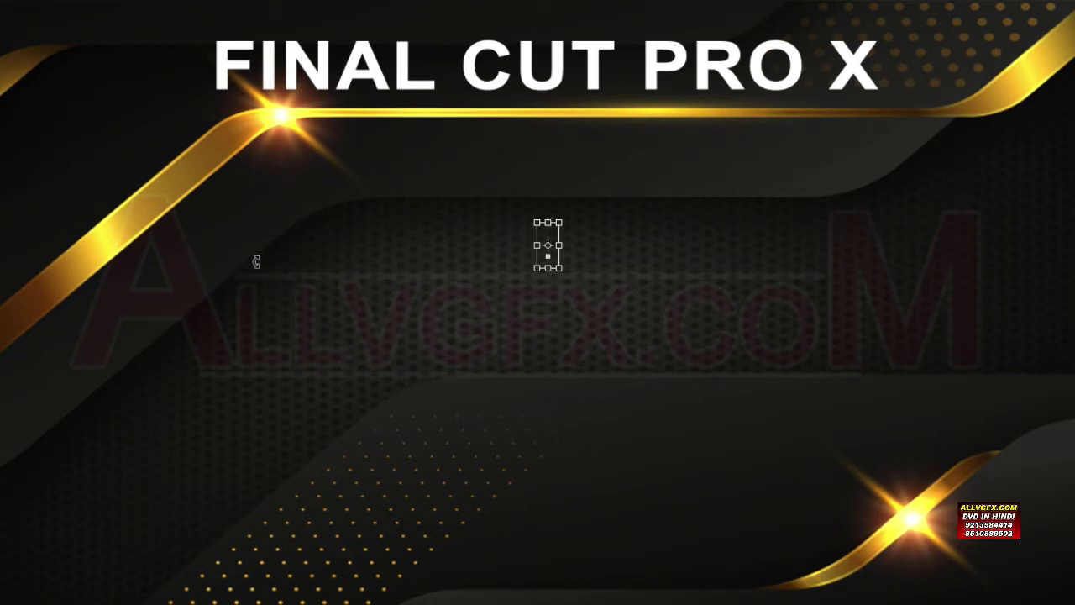
pyautogui.hotkey('ctrl', 'z')
pyautogui.click(287, 234)
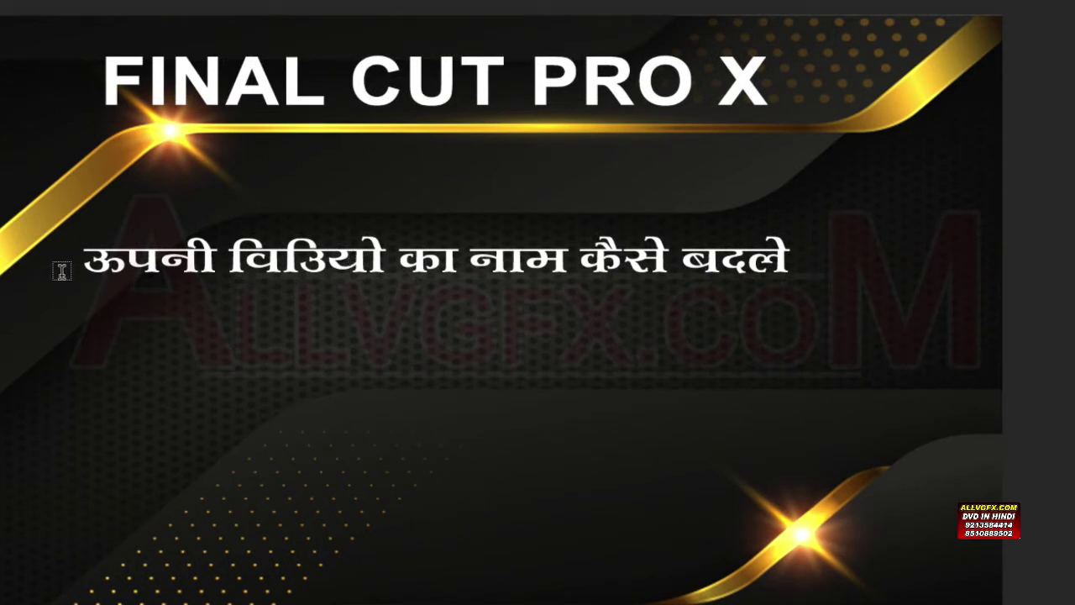
pyautogui.doubleClick(114, 267)
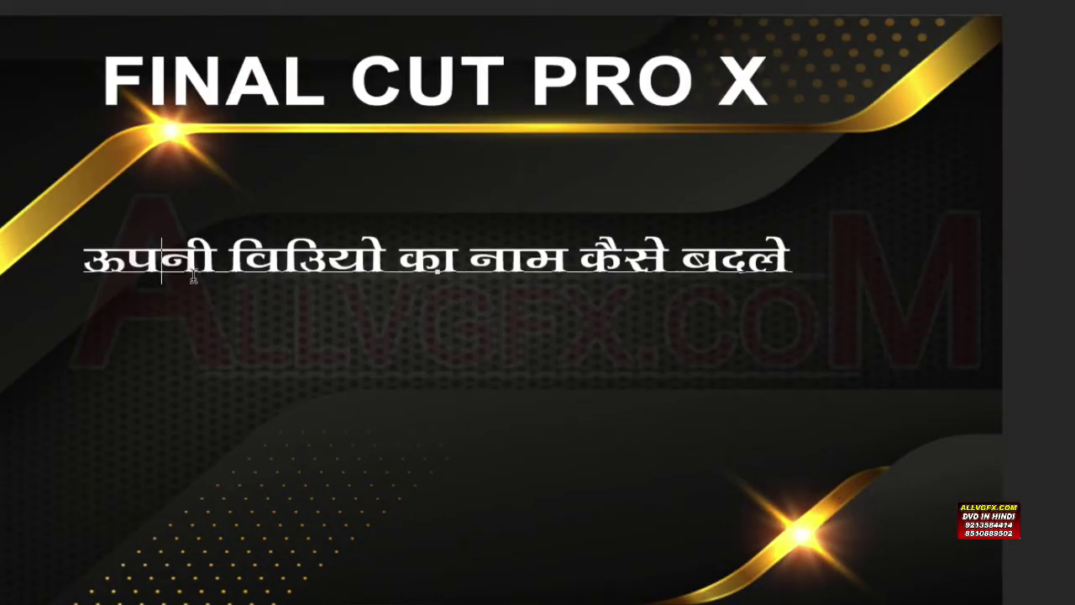
# Select the Hindi subtitle and apply Kruti Dev 676 after previewing nearby Kruti Dev fonts
pyautogui.doubleClick(201, 270)
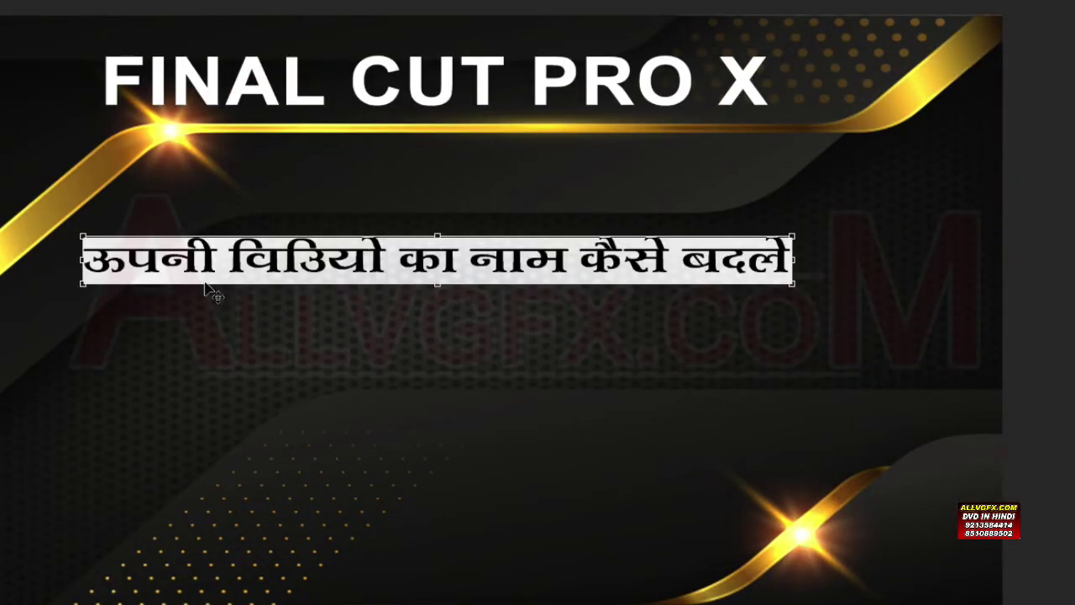
pyautogui.click(304, 163)
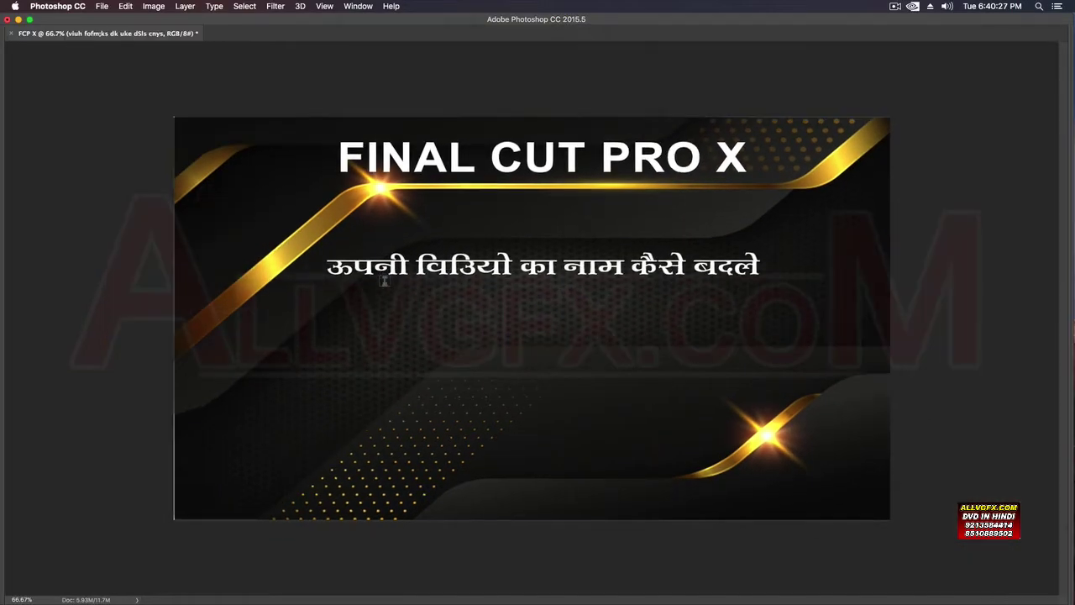
pyautogui.doubleClick(475, 284)
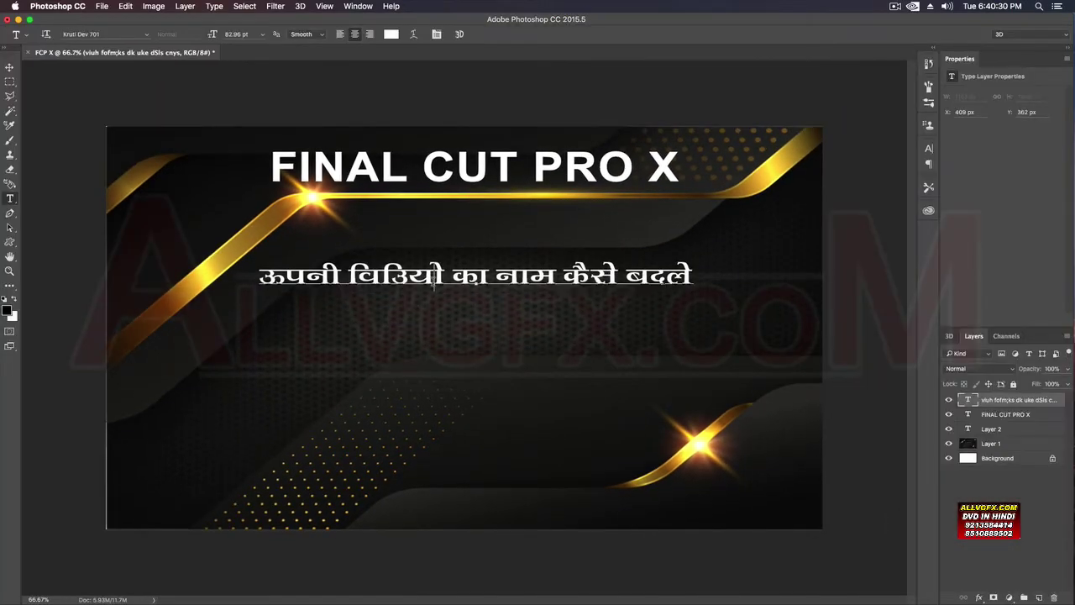
pyautogui.click(111, 36)
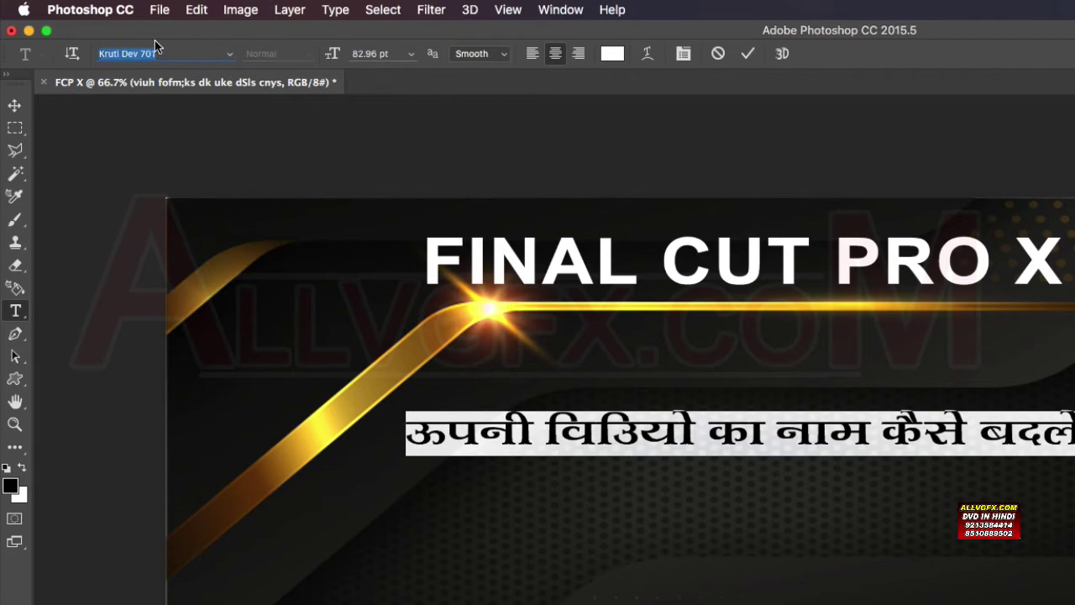
pyautogui.click(229, 55)
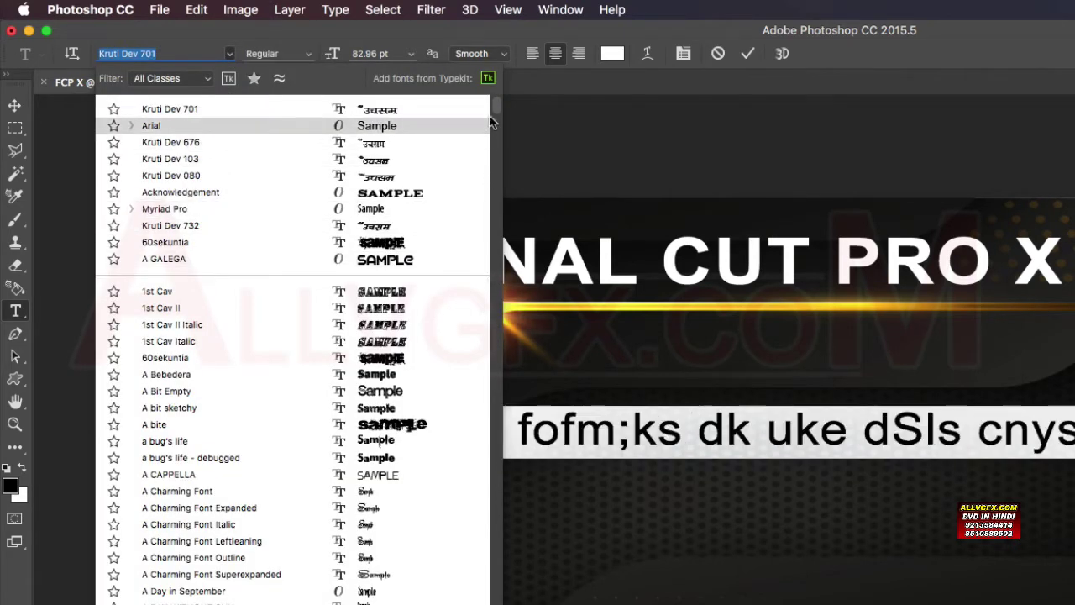
pyautogui.press('Down')
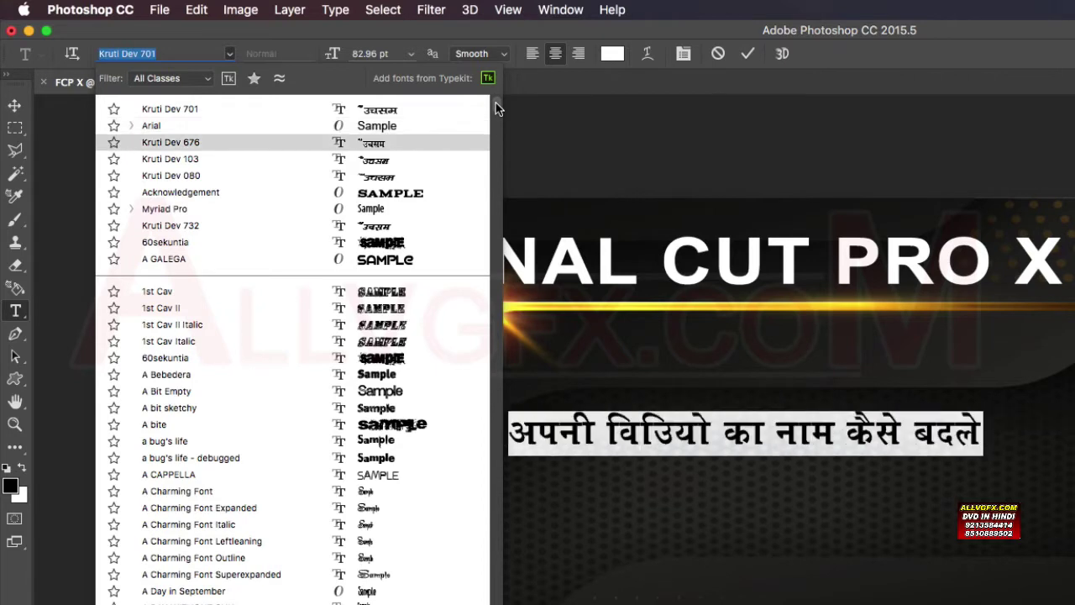
pyautogui.press('Down')
pyautogui.press('Down')
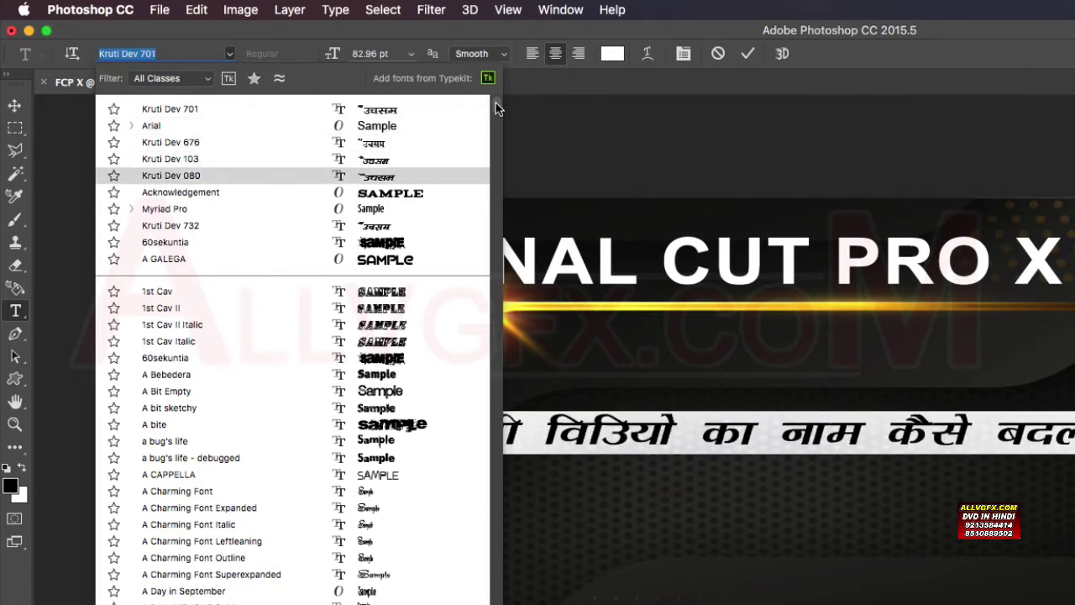
pyautogui.press('Up')
pyautogui.press('Up')
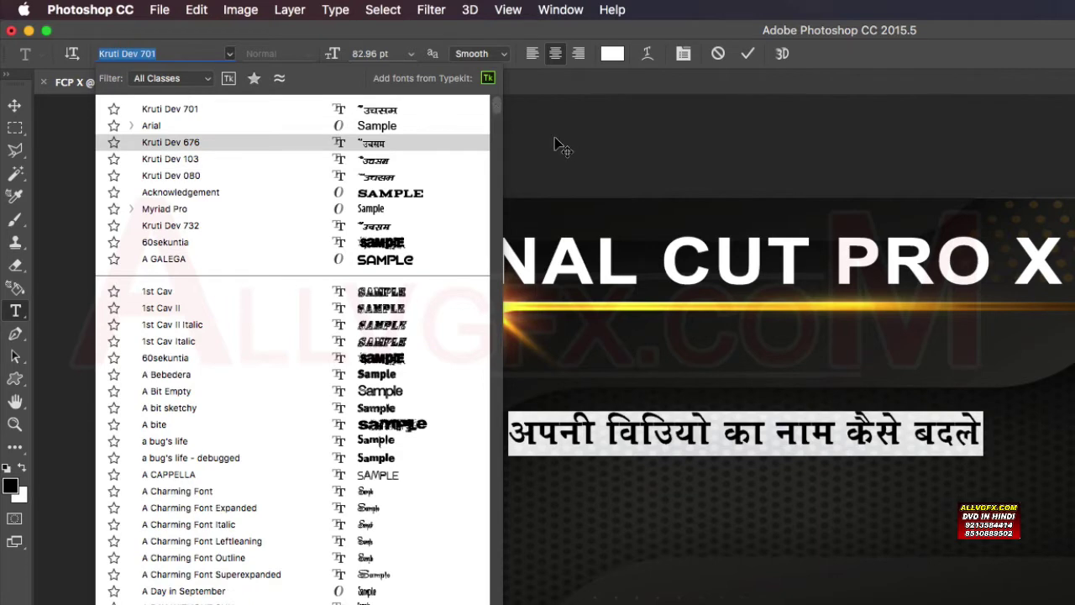
pyautogui.click(374, 143)
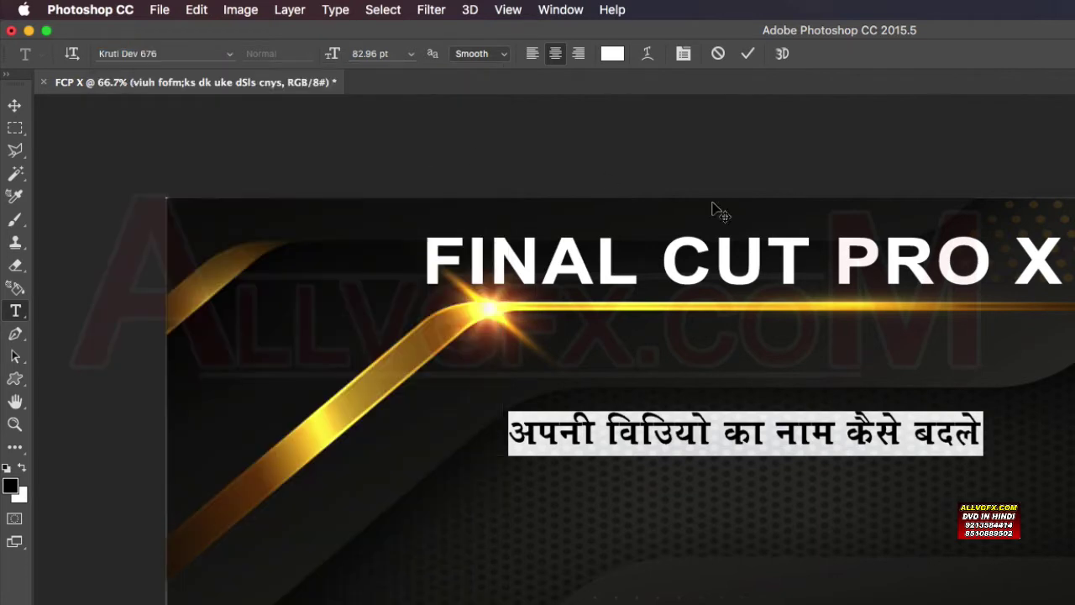
pyautogui.click(773, 426)
pyautogui.click(156, 54)
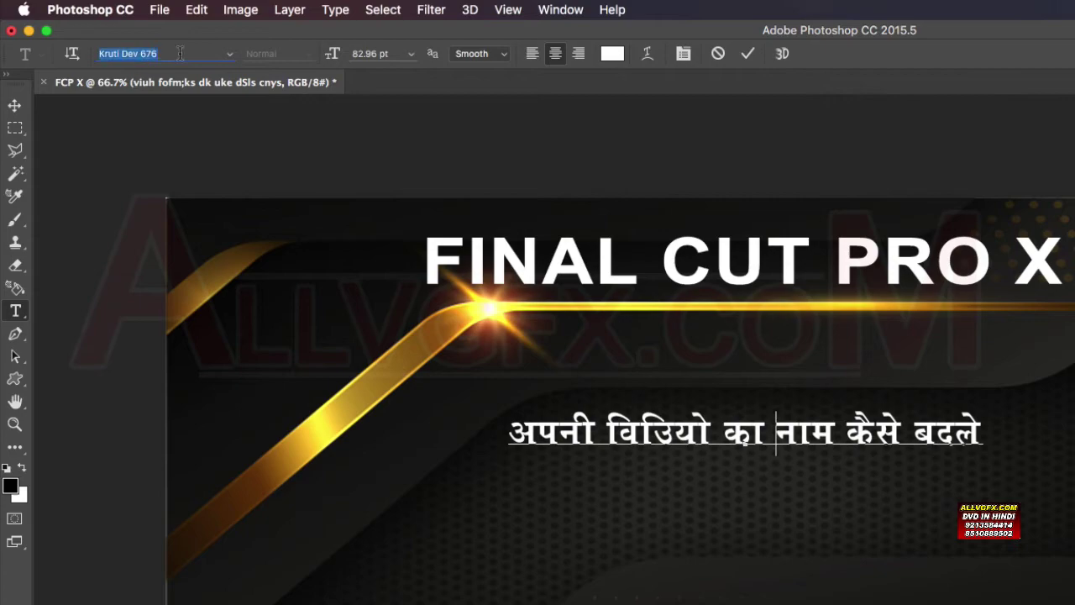
pyautogui.click(230, 54)
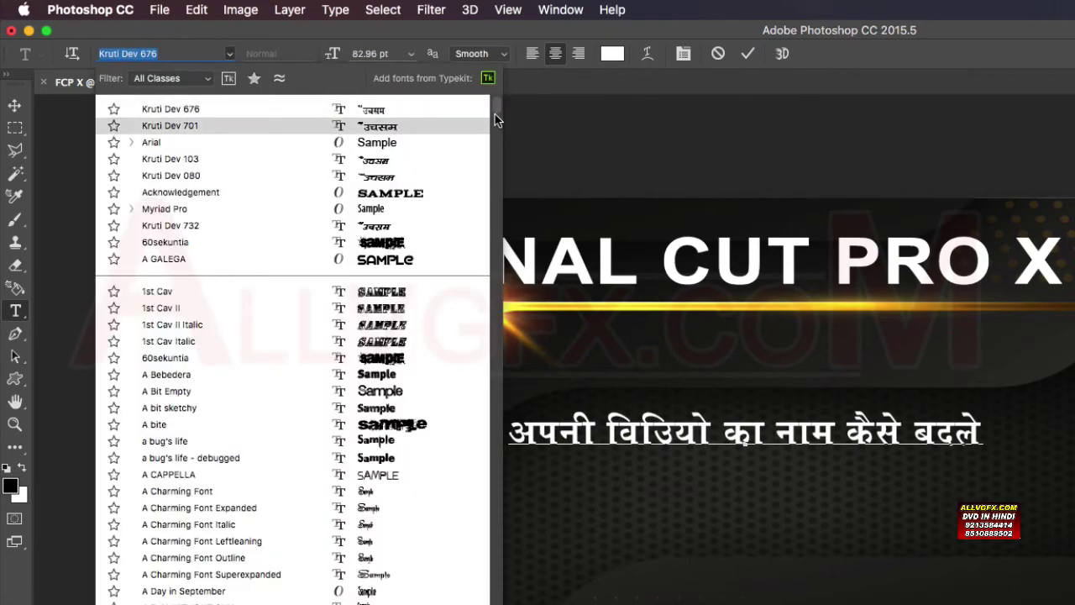
# Browse the font list, then close it keeping Kruti Dev 676
pyautogui.scroll(-5, 498, 210)
pyautogui.scroll(-3, 498, 210)
pyautogui.scroll(-10, 499, 252)
pyautogui.scroll(-15, 498, 252)
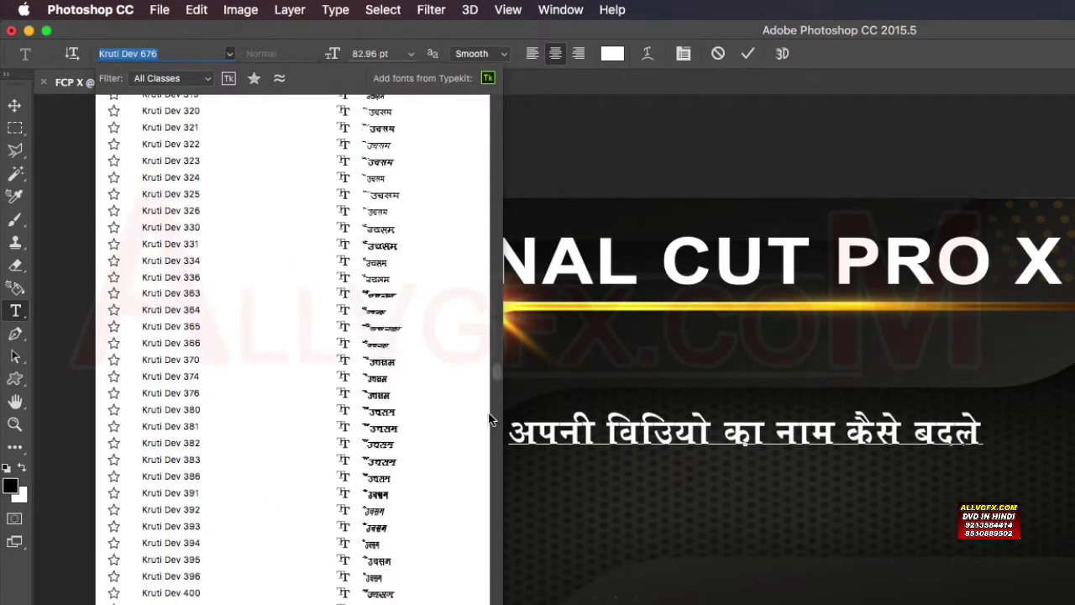
pyautogui.scroll(-10, 492, 420)
pyautogui.scroll(10, 479, 439)
pyautogui.scroll(3, 487, 412)
pyautogui.scroll(-5, 484, 412)
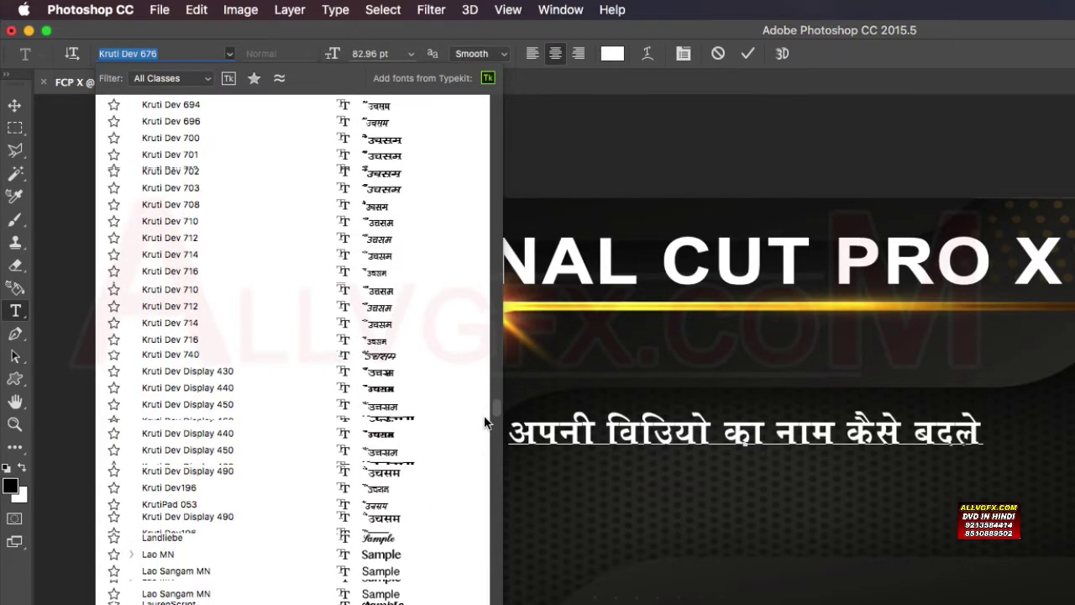
pyautogui.scroll(3, 486, 418)
pyautogui.scroll(-3, 484, 419)
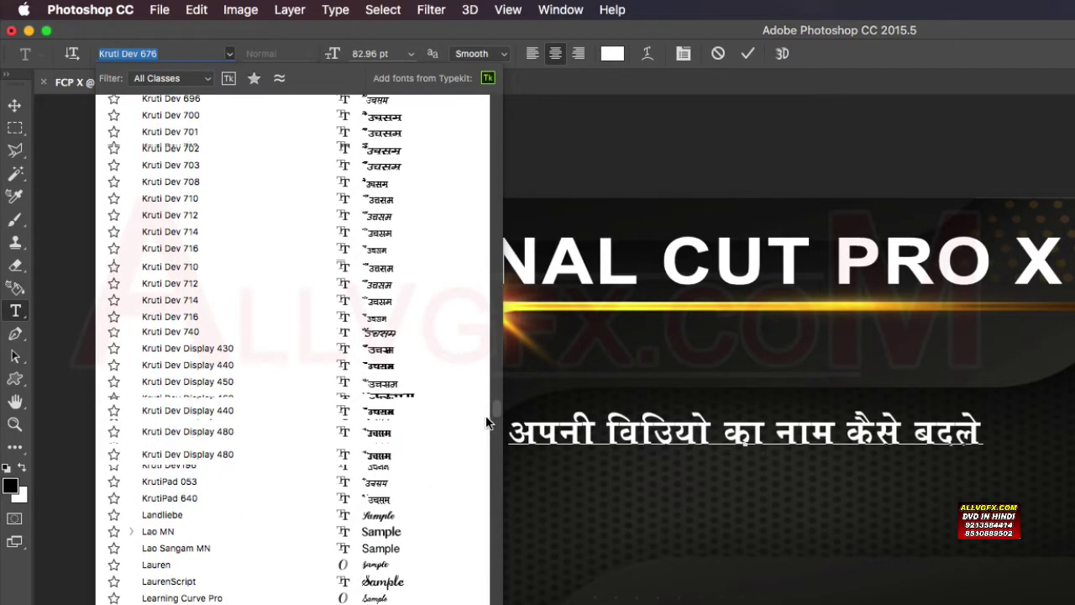
pyautogui.click(639, 437)
# Select the entire Hindi subtitle and bring up the character formatting settings
pyautogui.hotkey('ctrl', 'a')
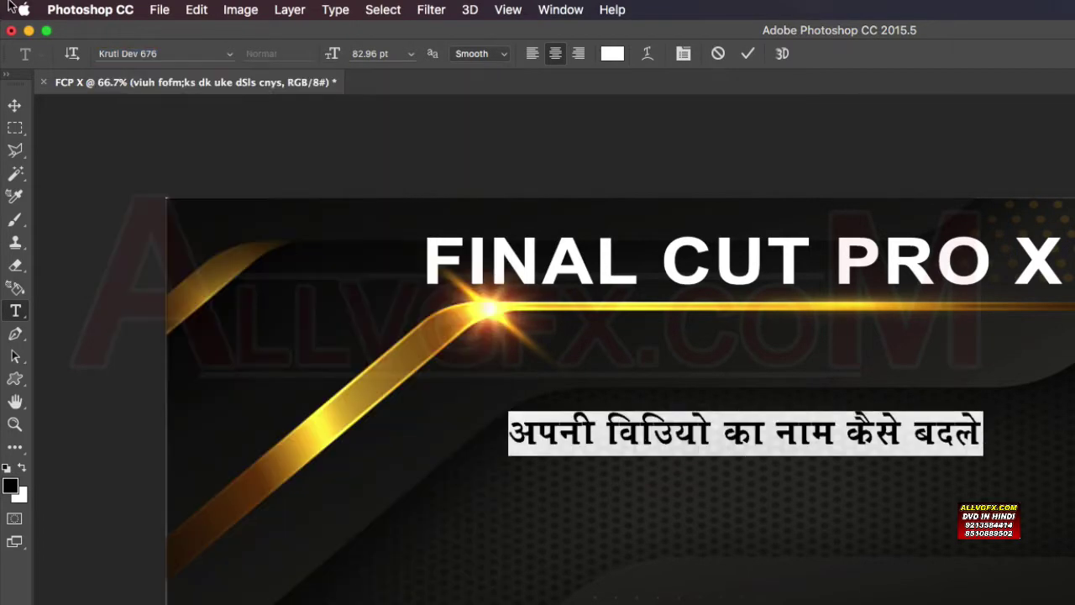
pyautogui.click(697, 424)
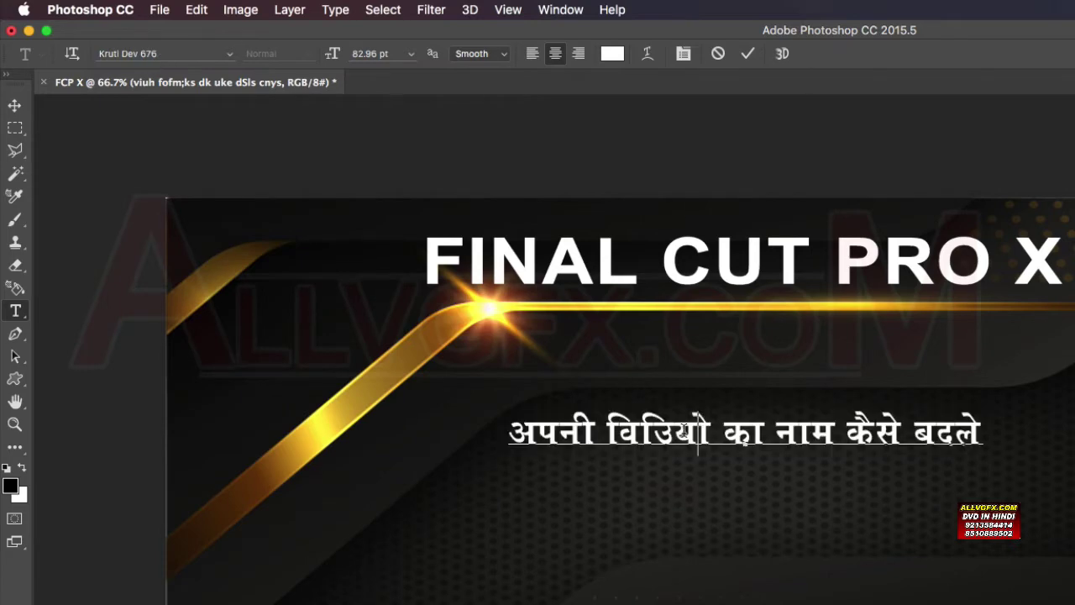
pyautogui.doubleClick(685, 430)
pyautogui.hotkey('ctrl', 'a')
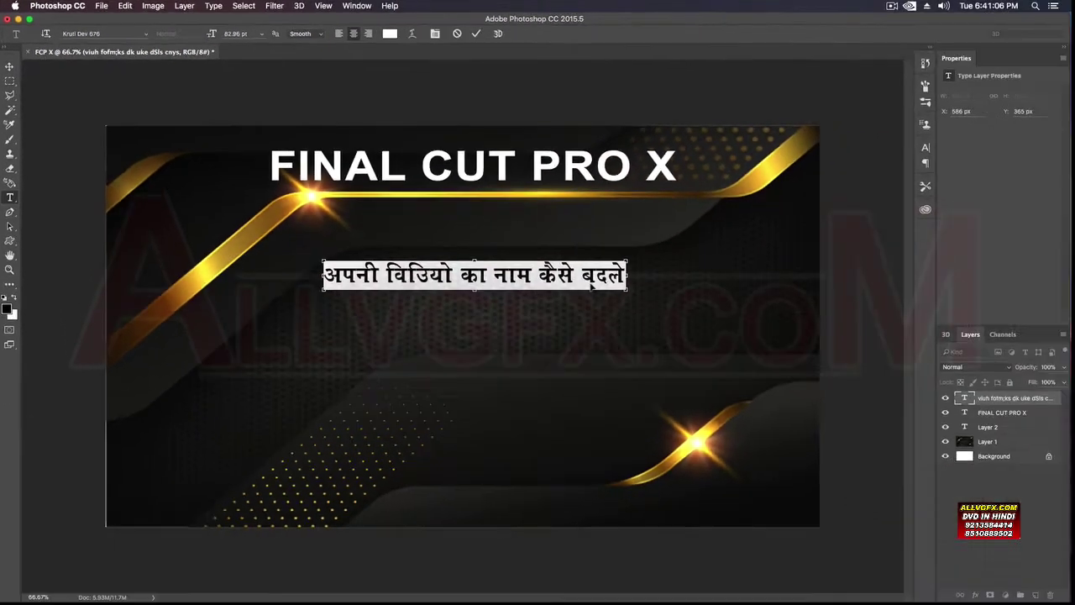
pyautogui.click(926, 147)
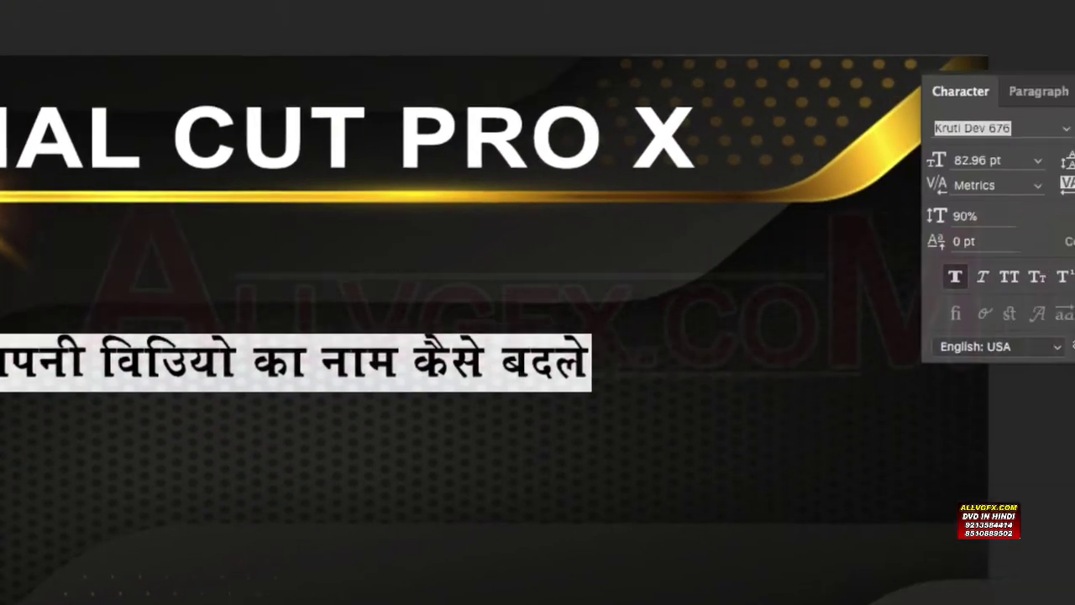
# Set the tracking of the whole Hindi subtitle to -20 in the Character panel
pyautogui.click(817, 198)
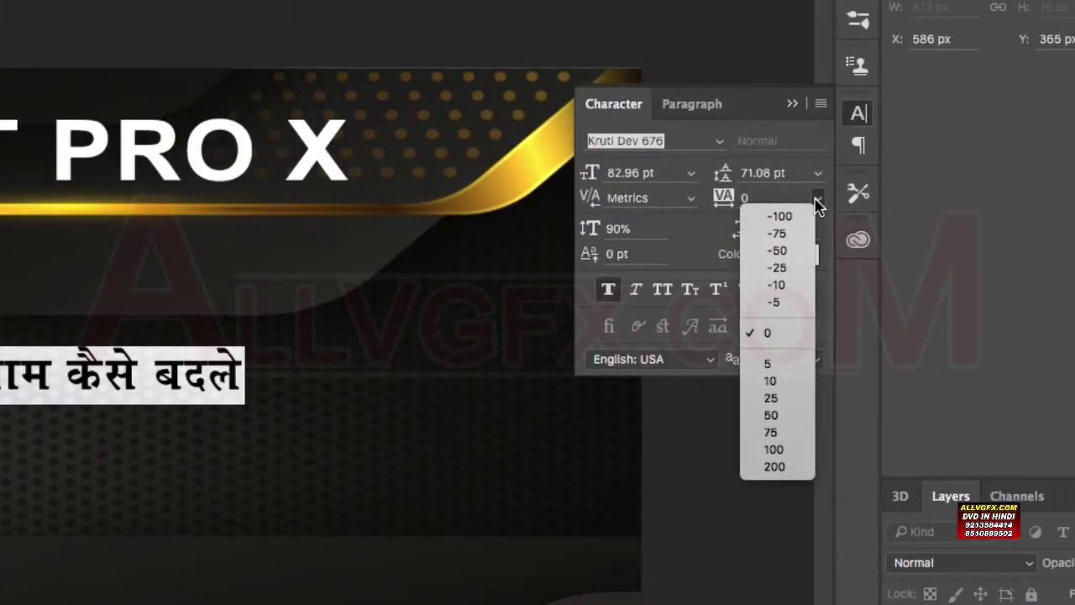
pyautogui.click(25, 371)
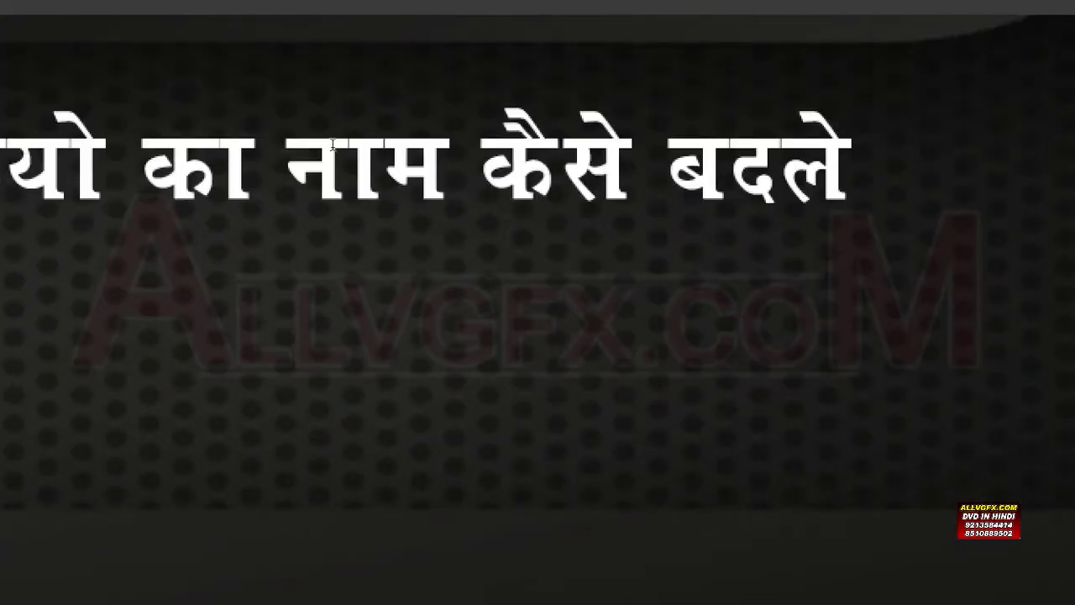
pyautogui.moveTo(345, 145); pyautogui.dragTo(403, 148)
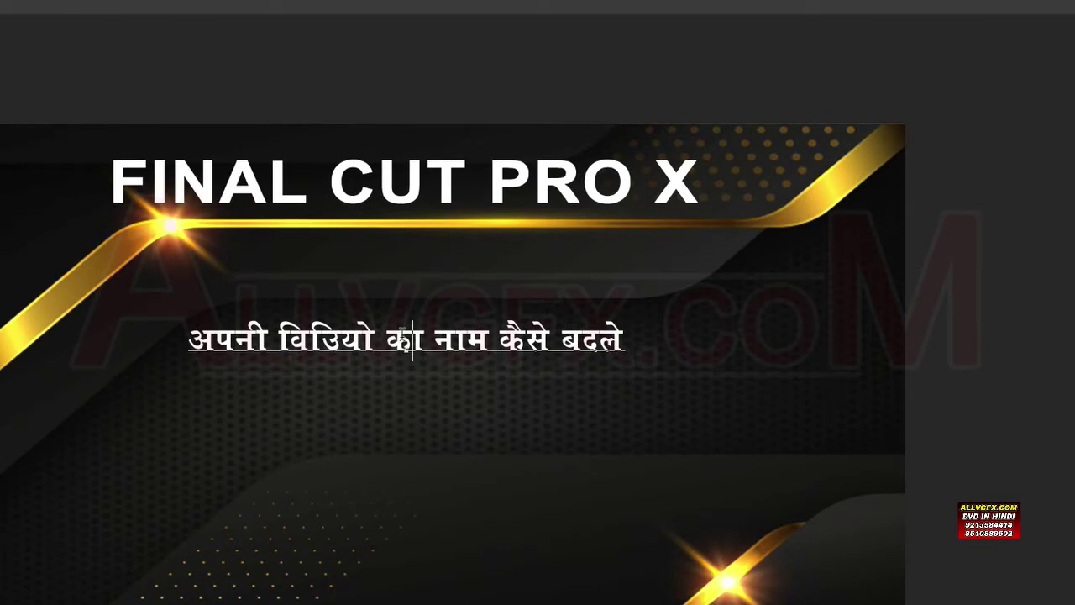
pyautogui.moveTo(190, 340); pyautogui.dragTo(617, 388)
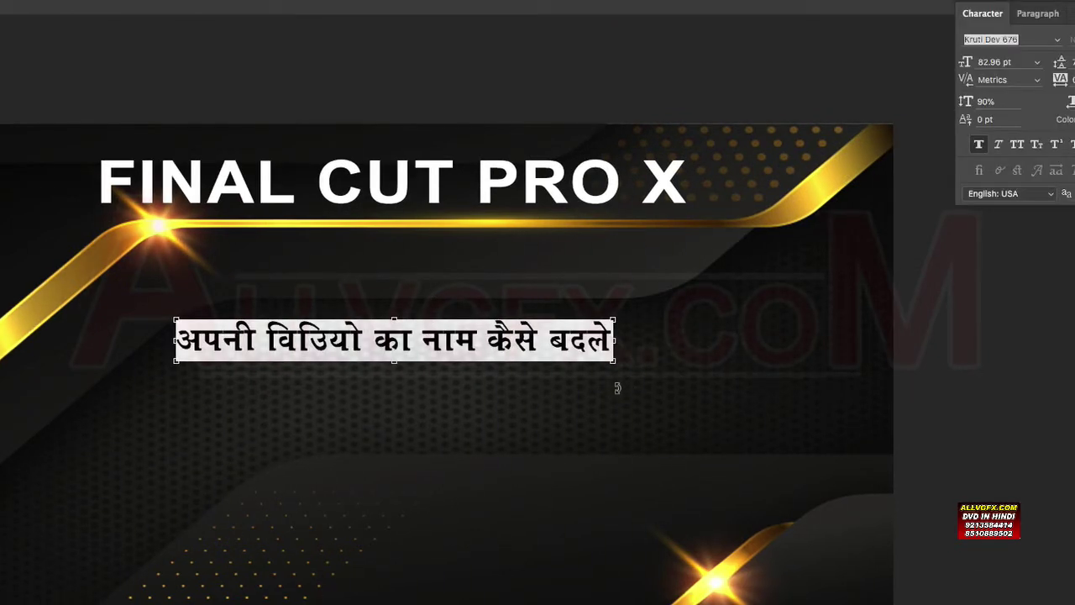
pyautogui.click(570, 321)
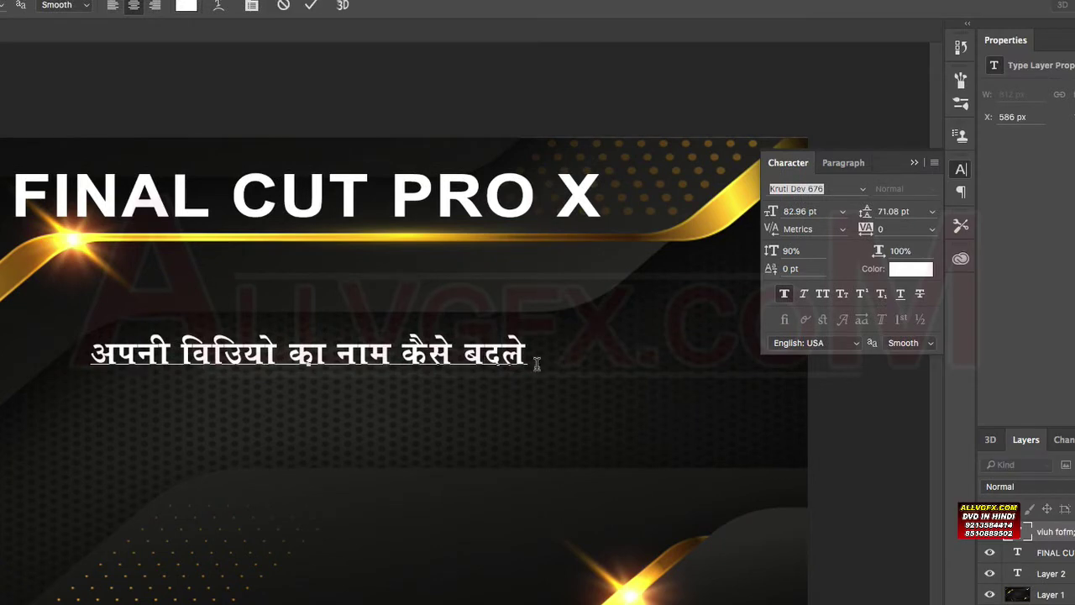
pyautogui.hotkey('ctrl', 'a')
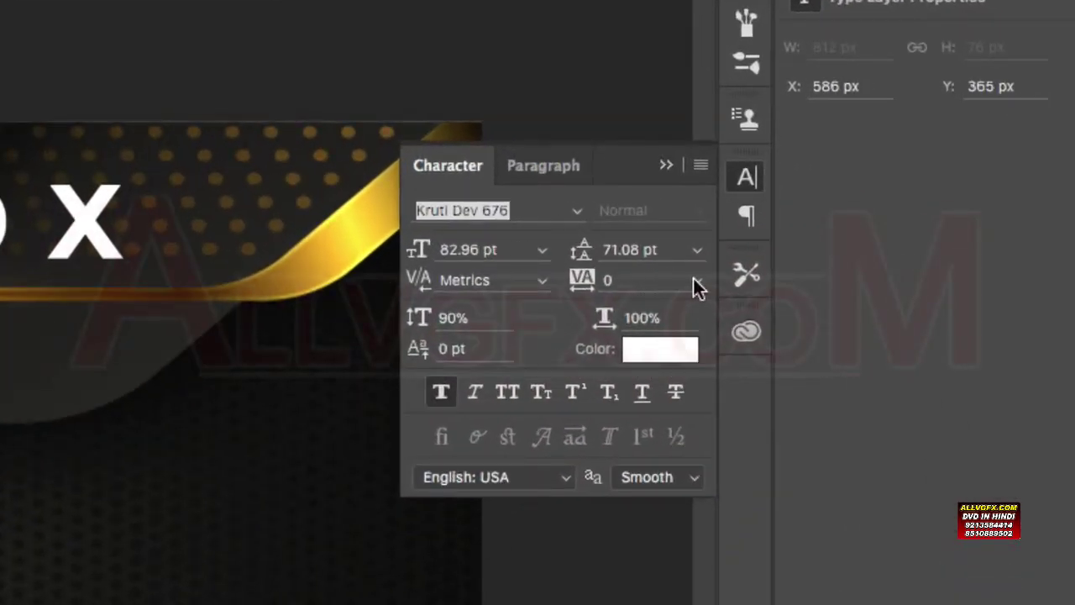
pyautogui.click(565, 277)
pyautogui.write('-')
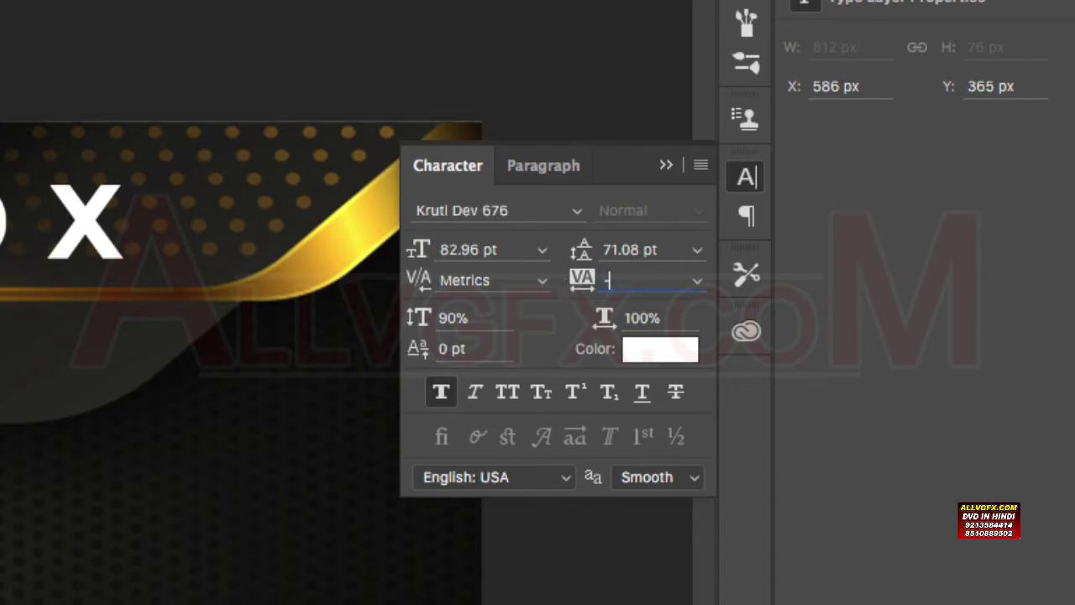
pyautogui.write('20')
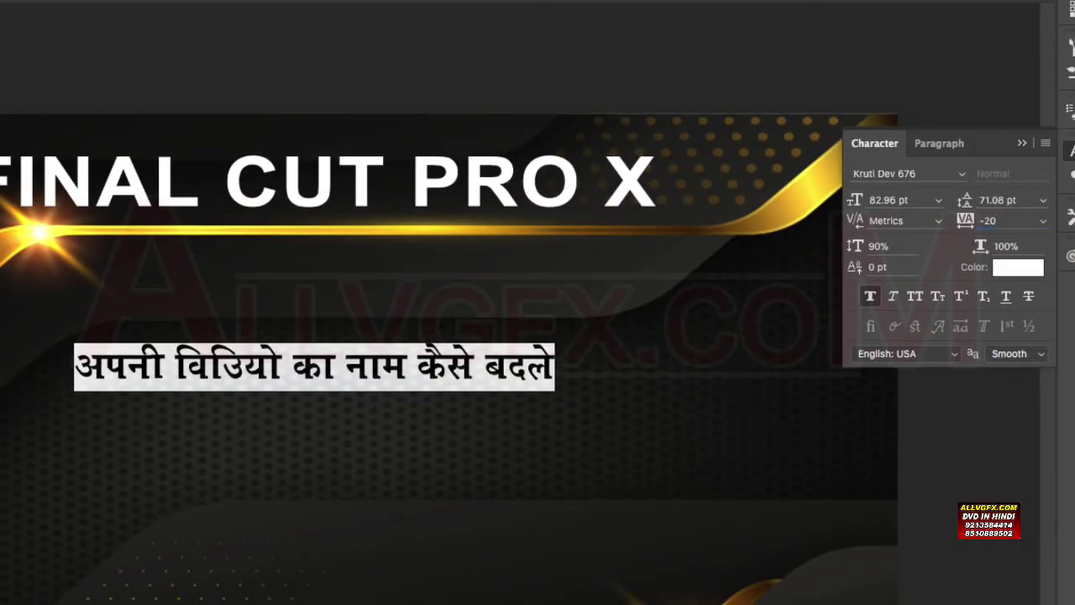
pyautogui.click(243, 366)
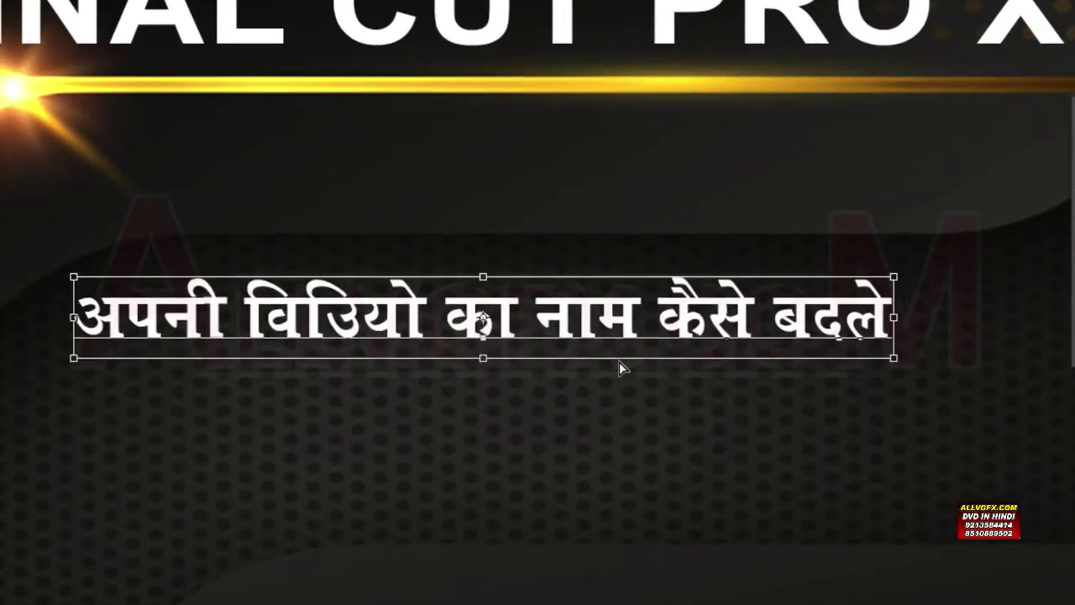
# Replace the wrong character in विडियो with ड and break the subtitle after नाम
pyautogui.hotkey('ctrl', 'a')
pyautogui.click(359, 328)
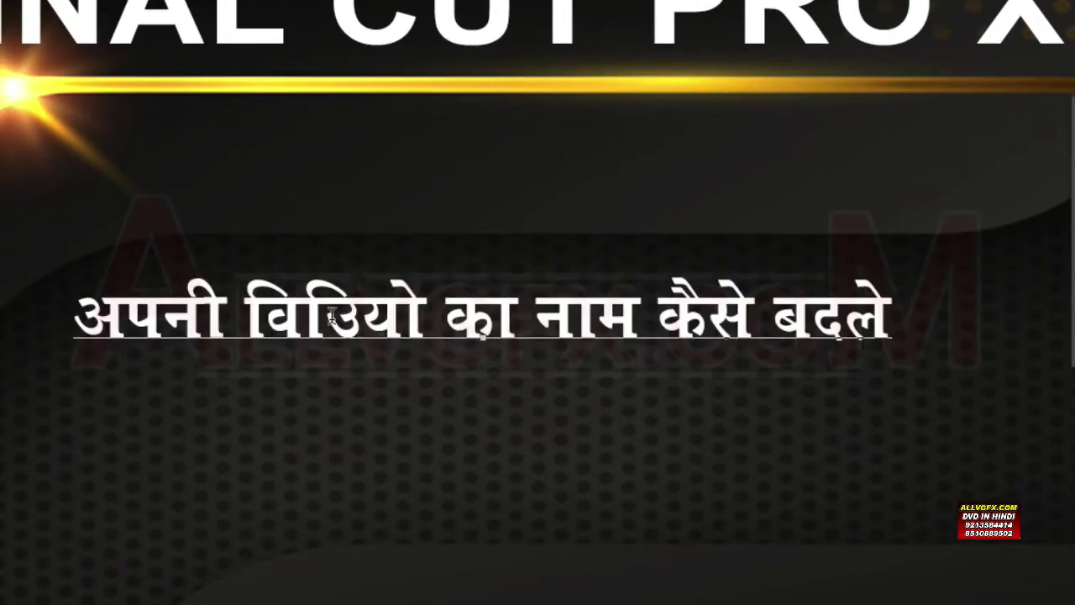
pyautogui.moveTo(326, 328); pyautogui.dragTo(364, 327)
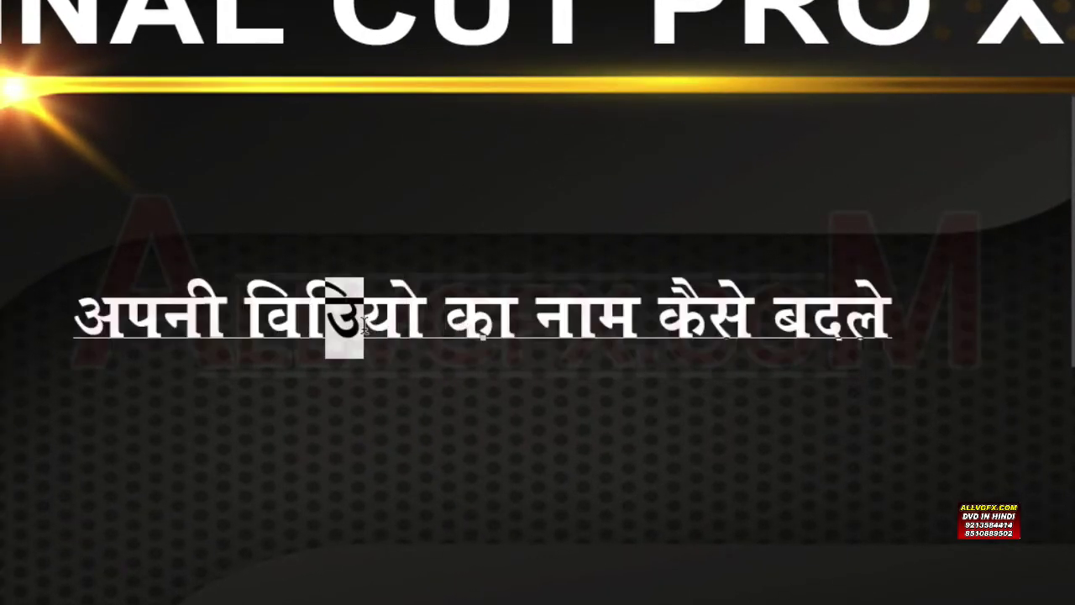
pyautogui.write('ड')
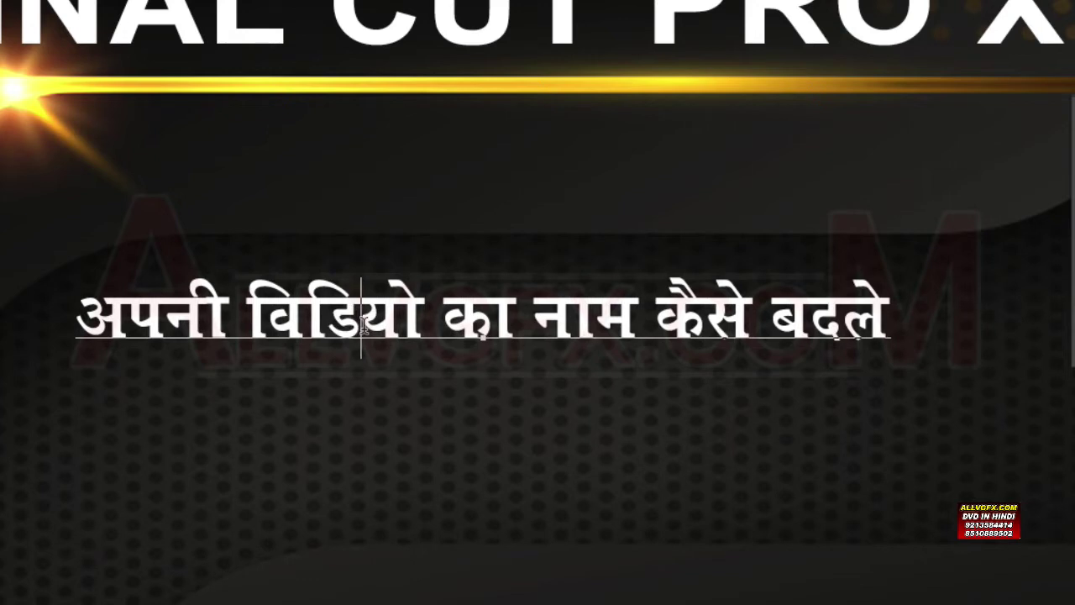
pyautogui.press('Escape')
pyautogui.doubleClick(364, 331)
pyautogui.press('Return')
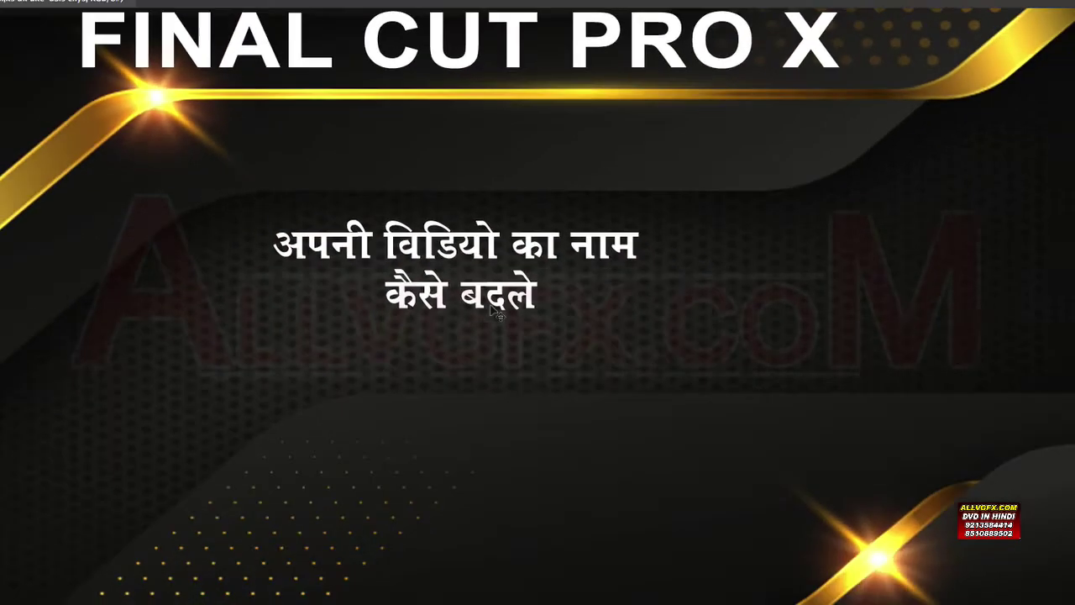
# Commit the two-line Hindi subtitle and scale it up around its centre
pyautogui.press('Escape')
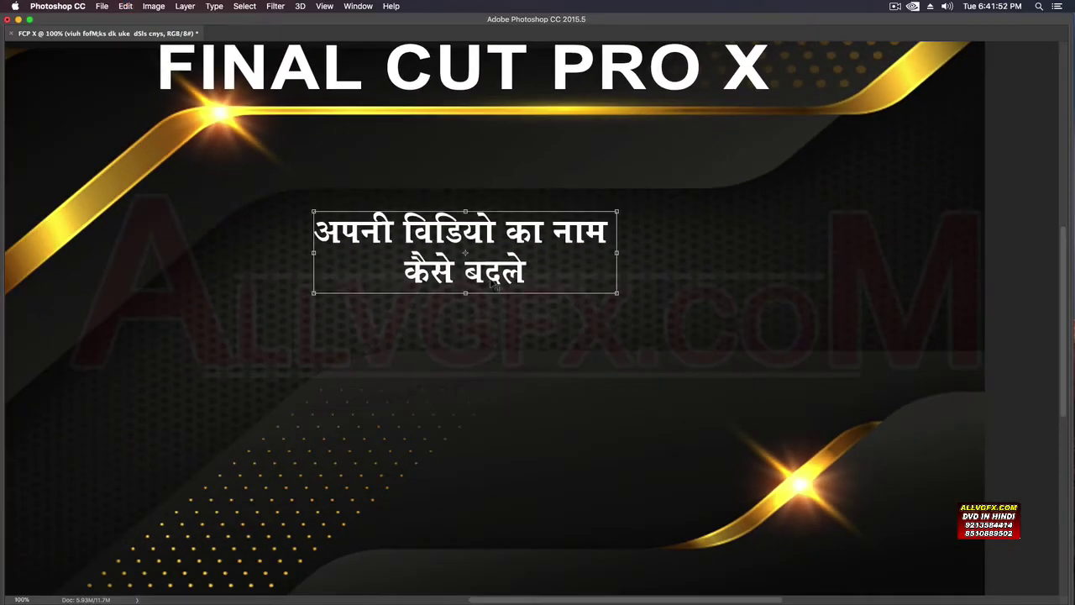
pyautogui.moveTo(618, 294); pyautogui.dragTo(809, 405)
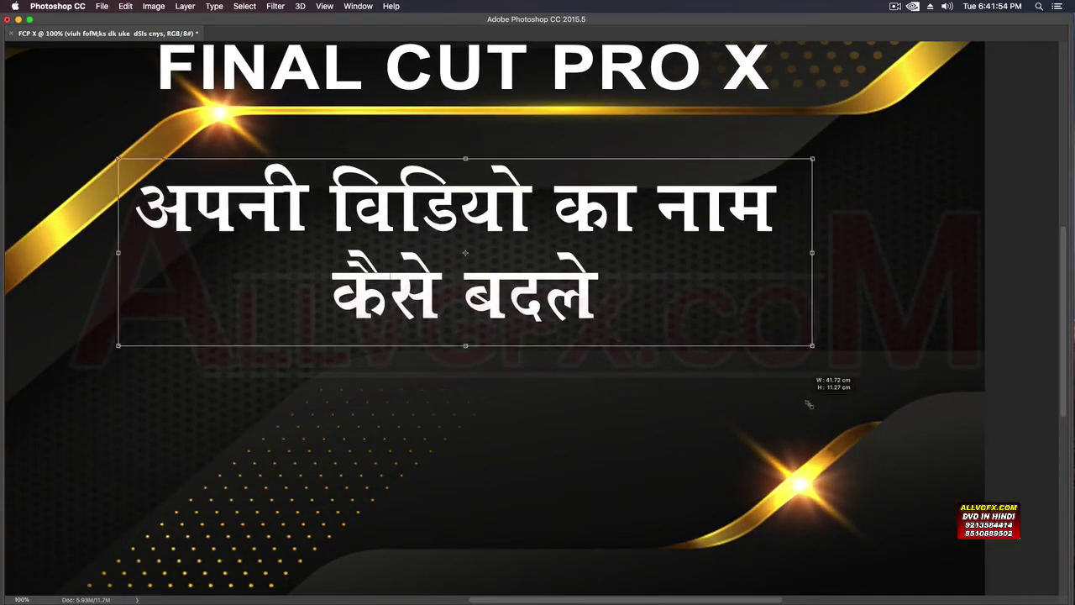
pyautogui.press('Return')
pyautogui.press('super+minus')
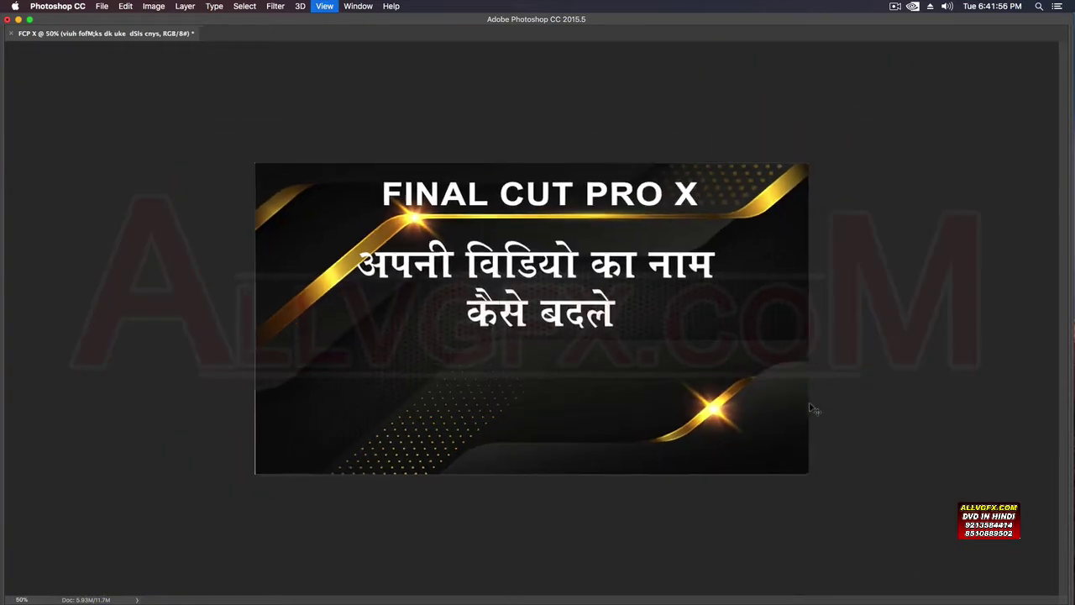
# Nudge the Hindi title down three steps and enlarge it slightly again
pyautogui.hotkey('shift', 'Down')
pyautogui.hotkey('shift', 'Down')
pyautogui.hotkey('shift', 'Down')
pyautogui.hotkey('shift', 'Down')
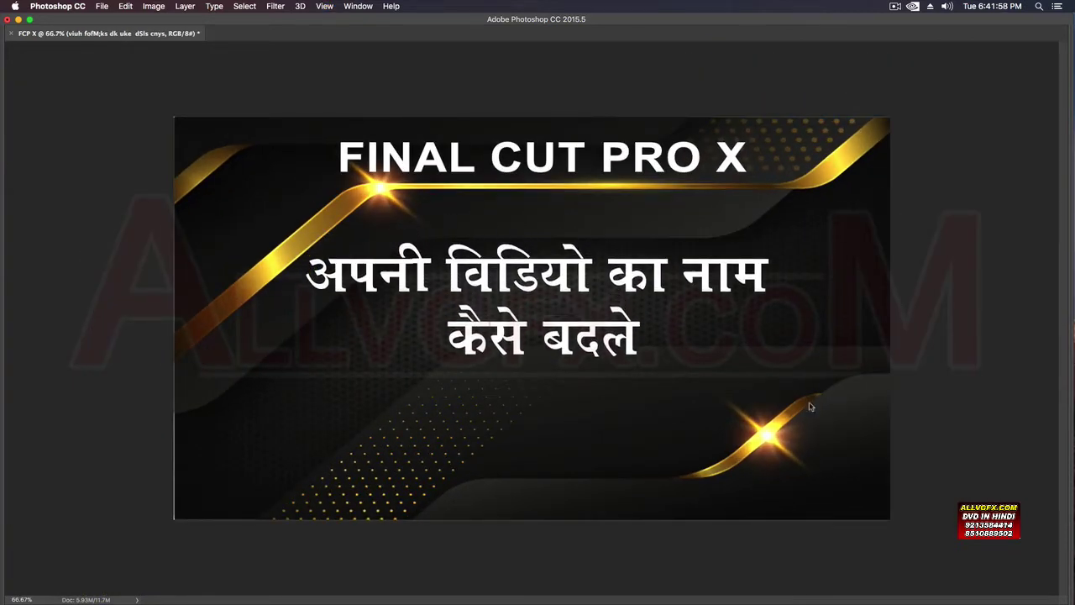
pyautogui.hotkey('shift', 'Down')
pyautogui.hotkey('shift', 'Down')
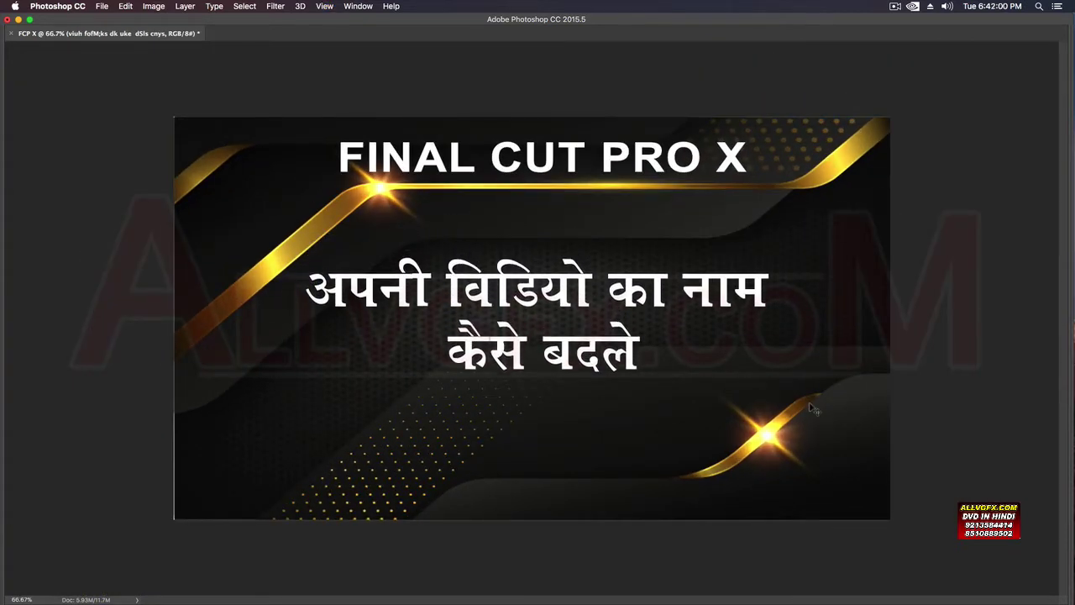
pyautogui.hotkey('shift', 'Down')
pyautogui.press('super+t')
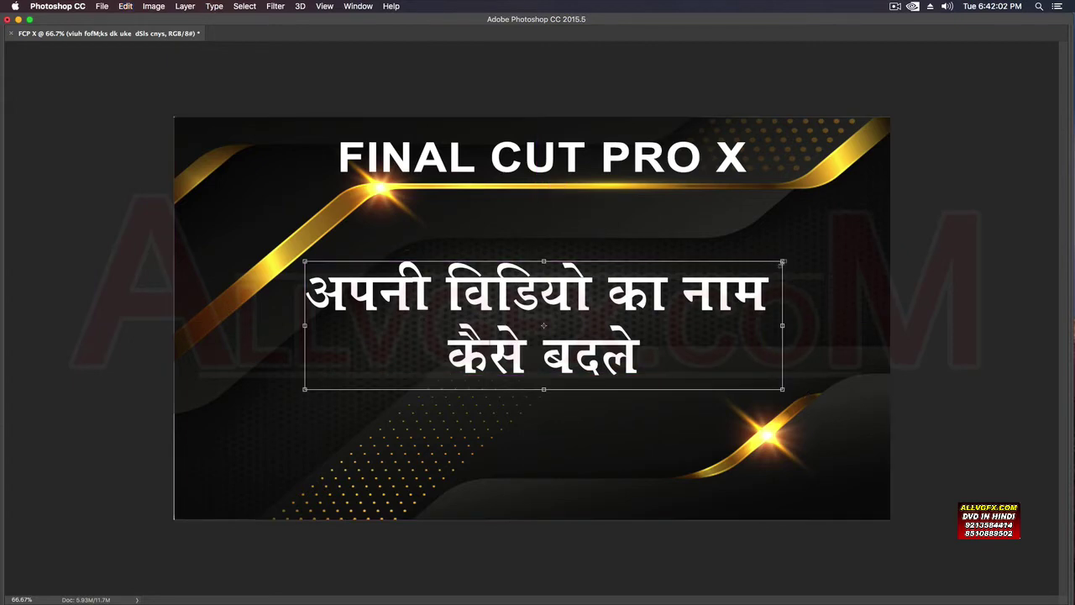
pyautogui.moveTo(782, 263); pyautogui.dragTo(817, 250)
pyautogui.press('super+minus')
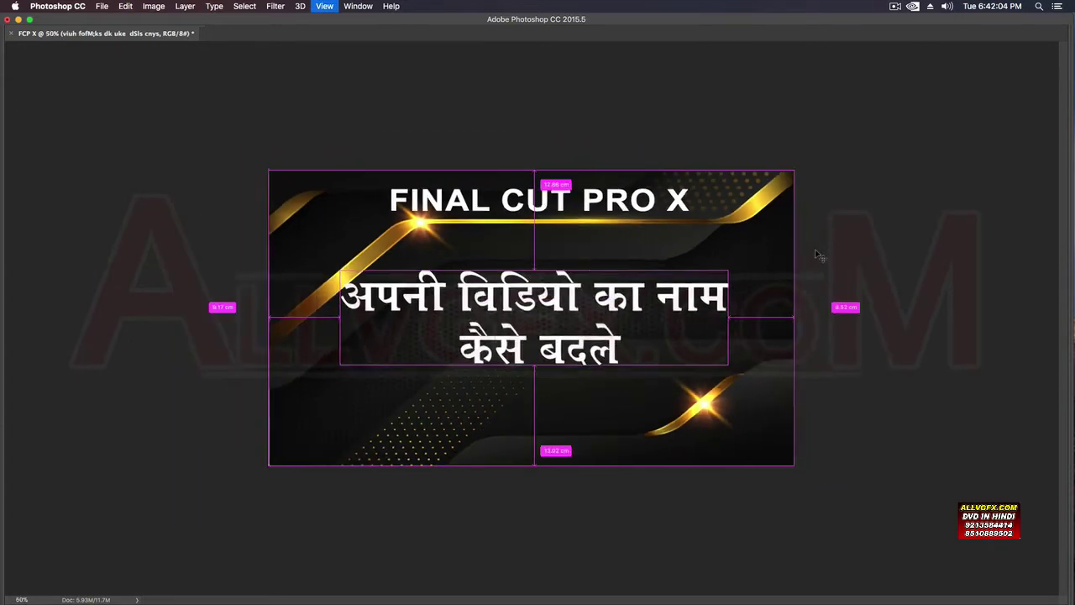
pyautogui.press('Tab')
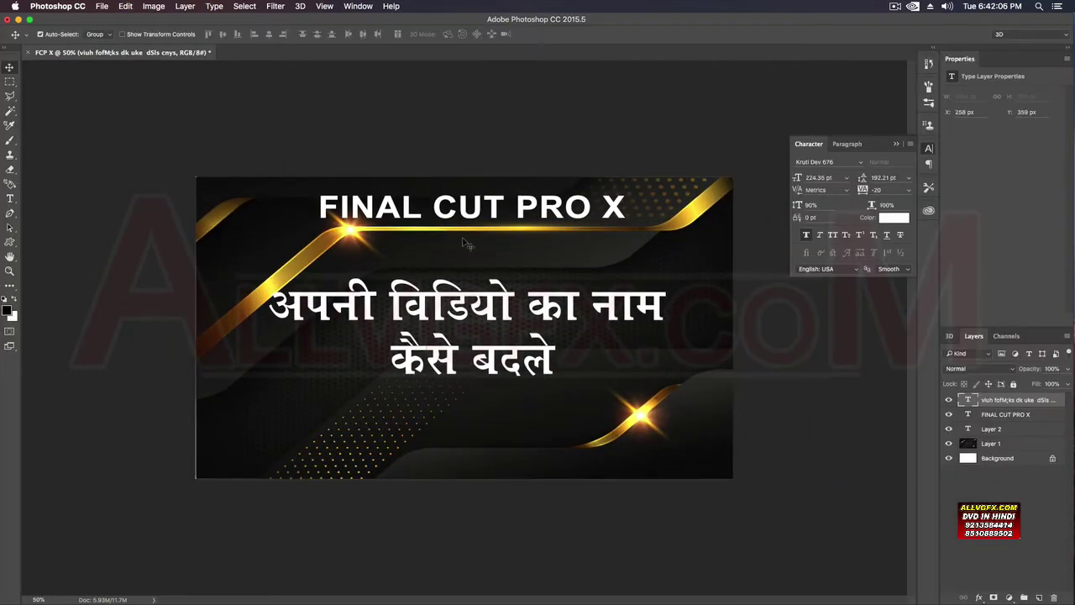
# Select all the Hindi text and colour it yellow, then commit
pyautogui.doubleClick(475, 309)
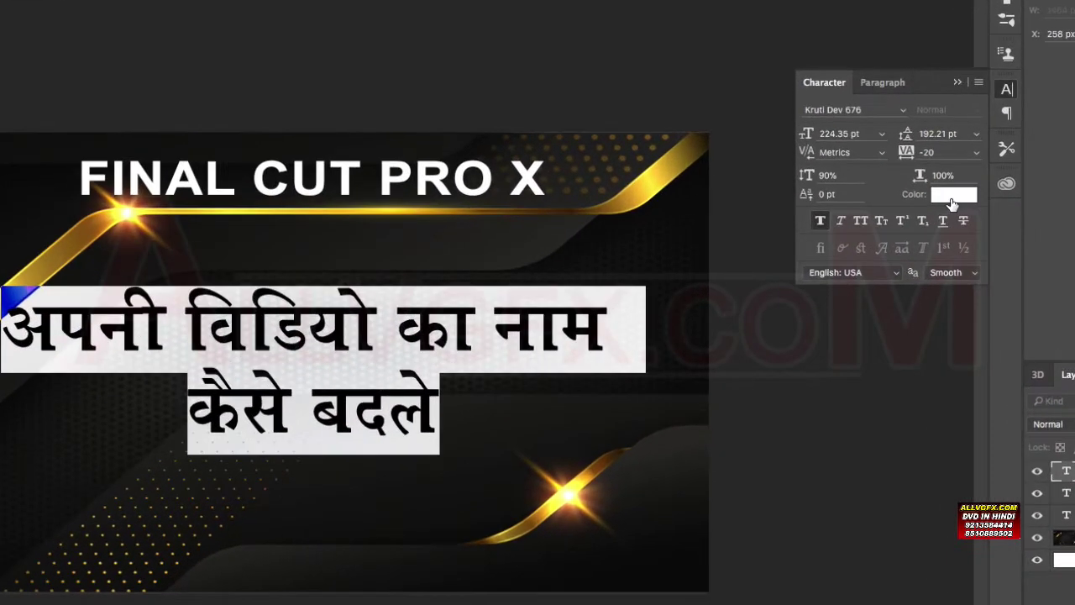
pyautogui.click(893, 217)
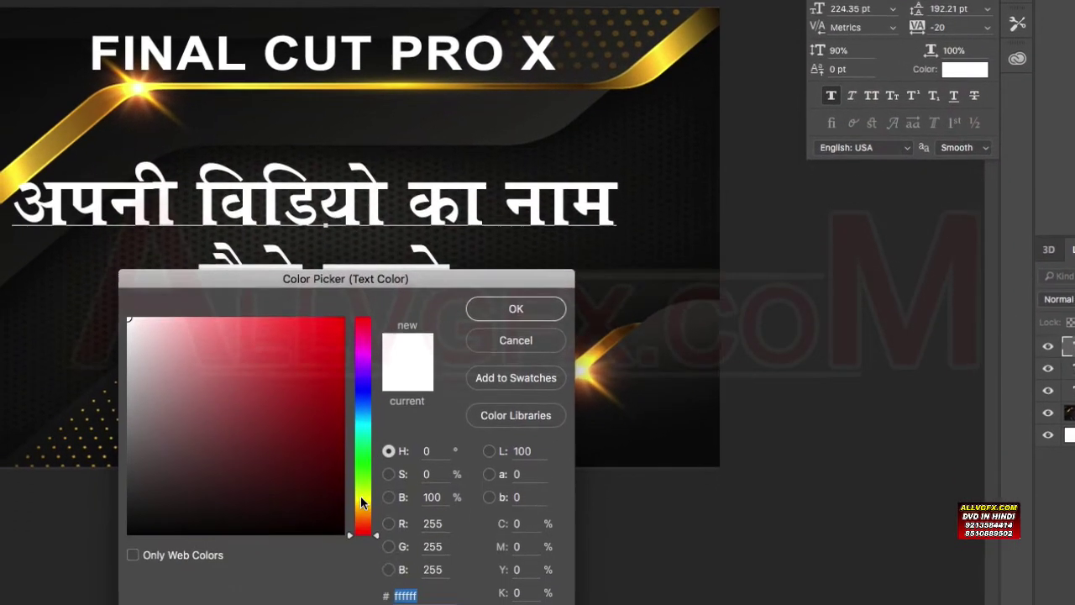
pyautogui.click(364, 480)
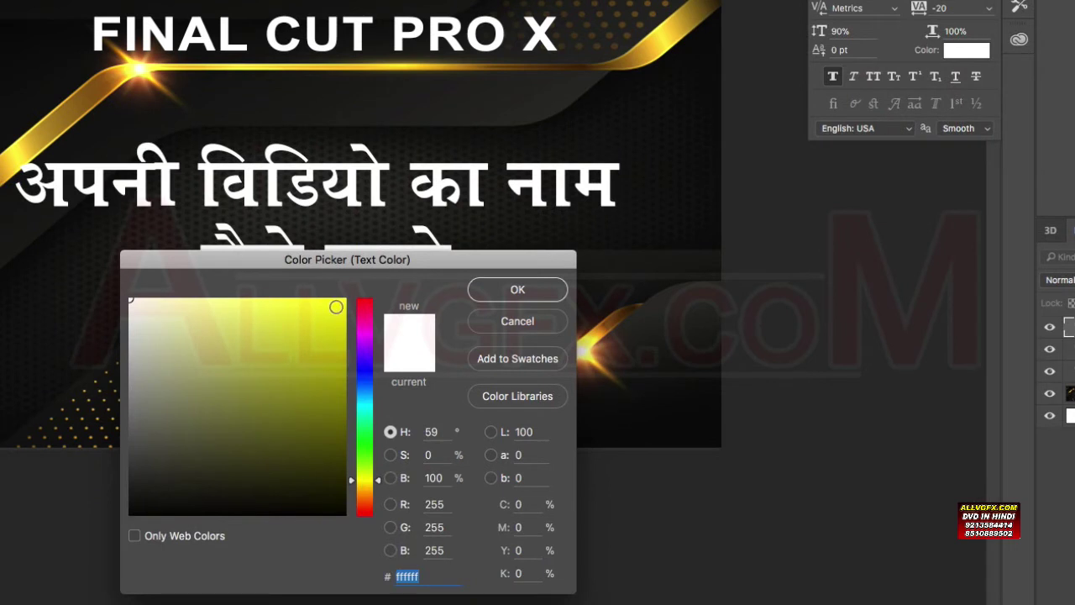
pyautogui.click(520, 288)
pyautogui.click(528, 198)
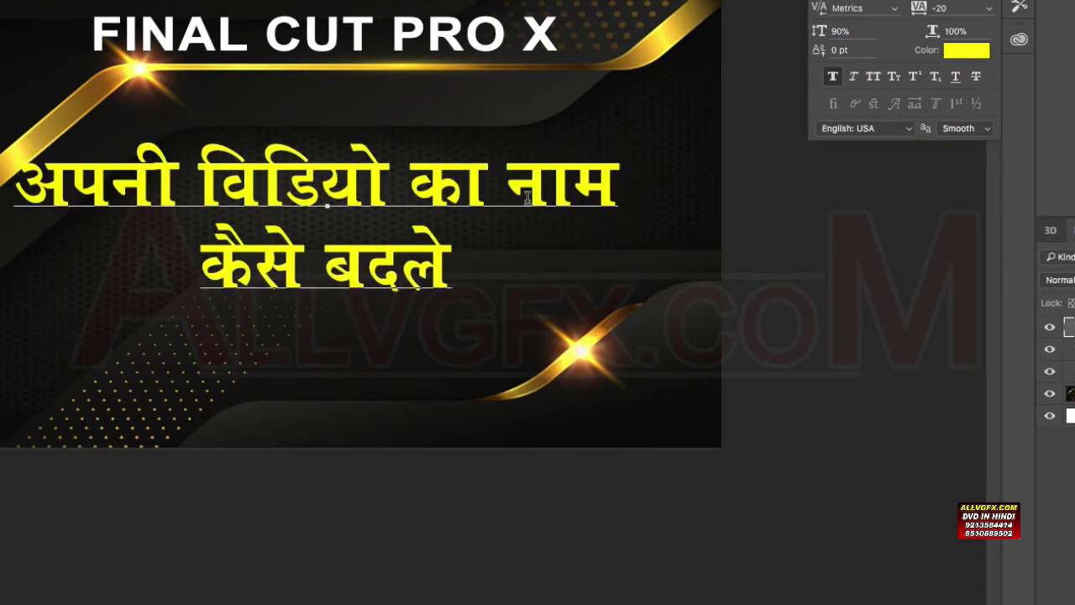
pyautogui.hotkey('ctrl', 'Return')
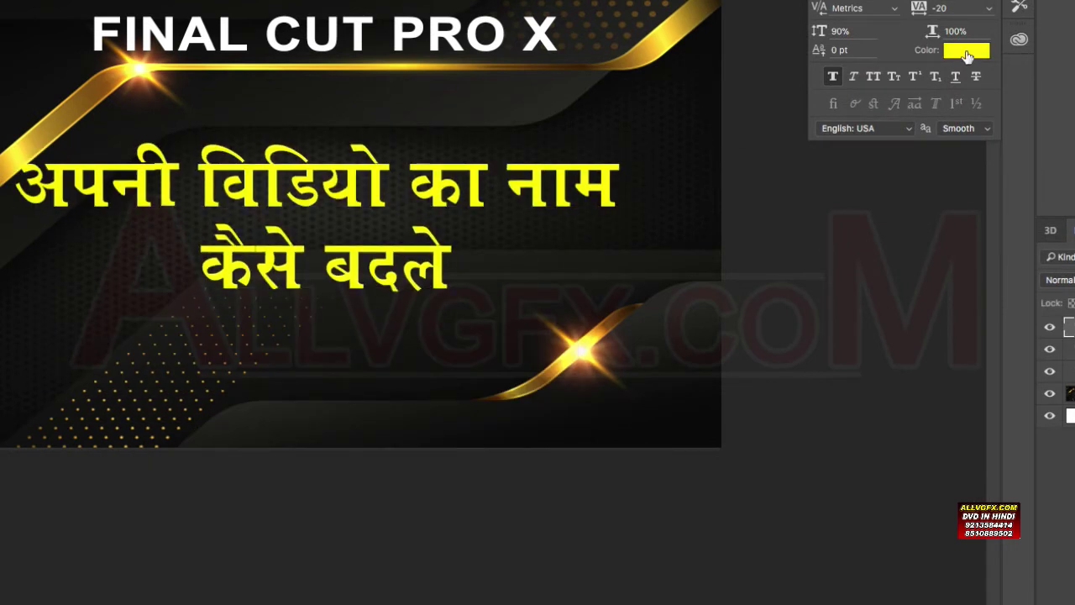
# Reselect the Hindi text, try olive and green shades, then settle on yellow #ffde00
pyautogui.click(521, 205)
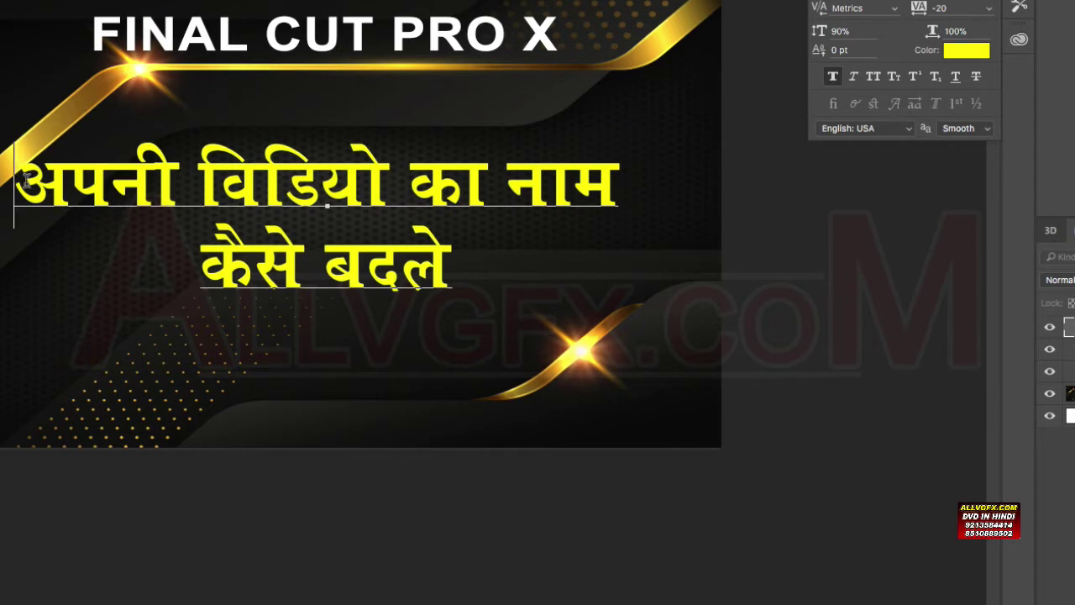
pyautogui.moveTo(24, 181); pyautogui.dragTo(504, 295)
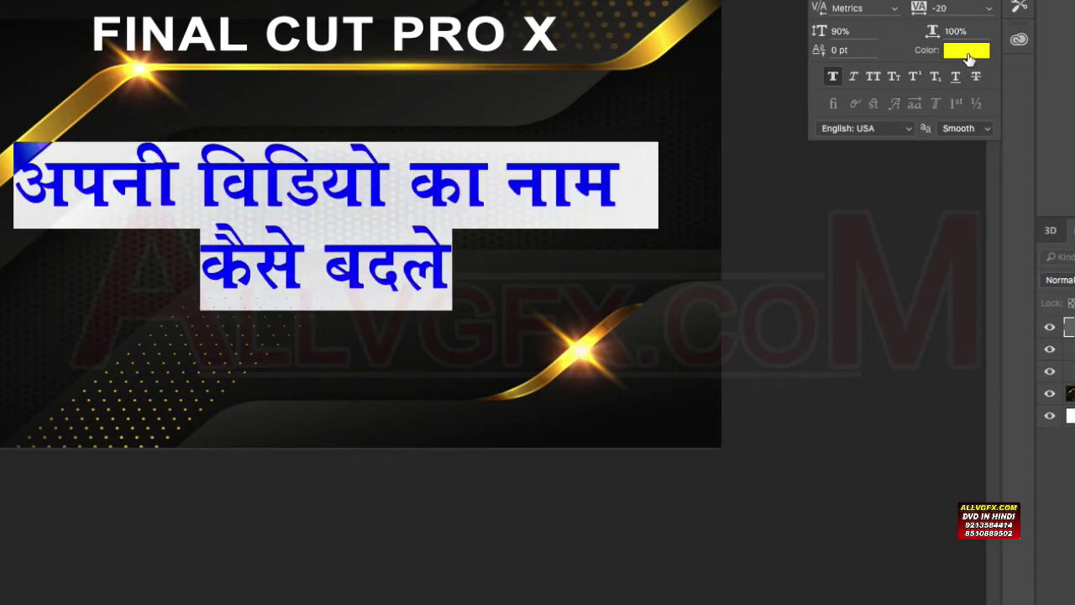
pyautogui.click(965, 52)
pyautogui.moveTo(344, 309)
pyautogui.mouseDown()
pyautogui.moveTo(281, 314)
pyautogui.moveTo(296, 439)
pyautogui.mouseUp()
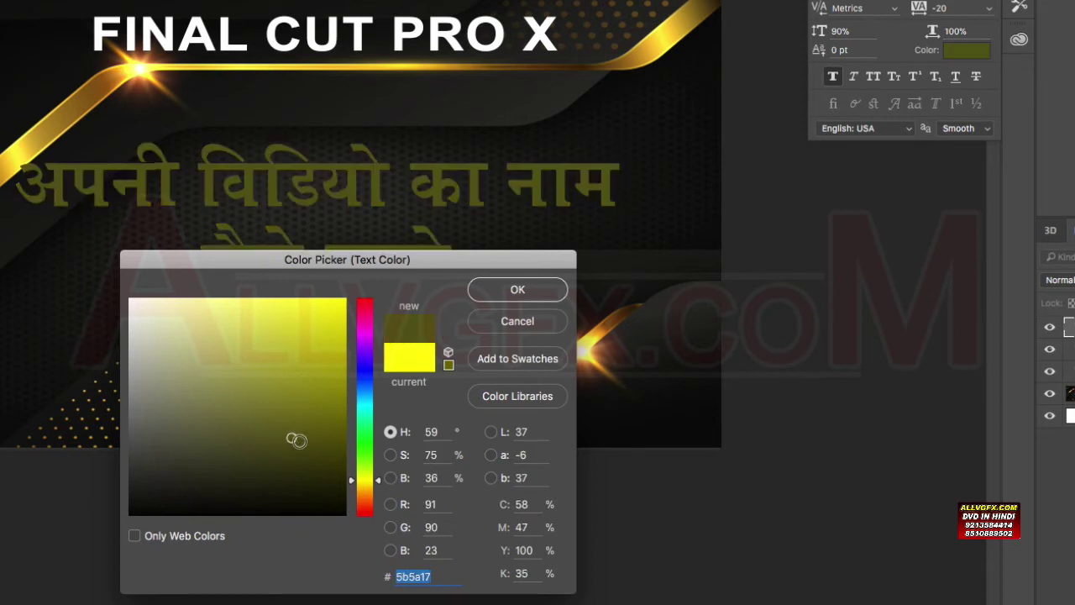
pyautogui.click(361, 435)
pyautogui.moveTo(344, 355); pyautogui.dragTo(346, 273)
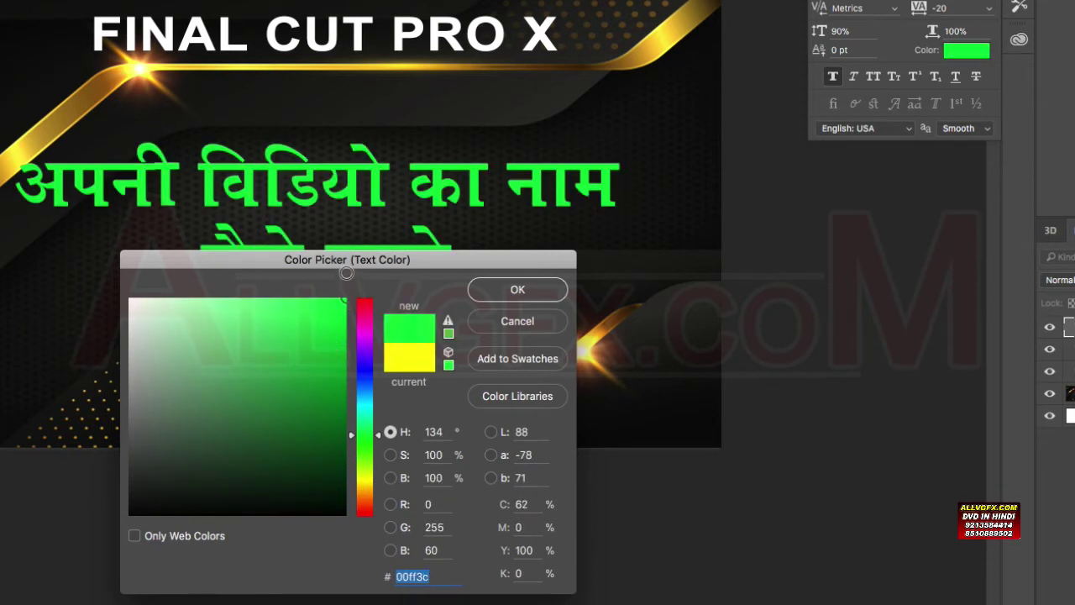
pyautogui.click(368, 484)
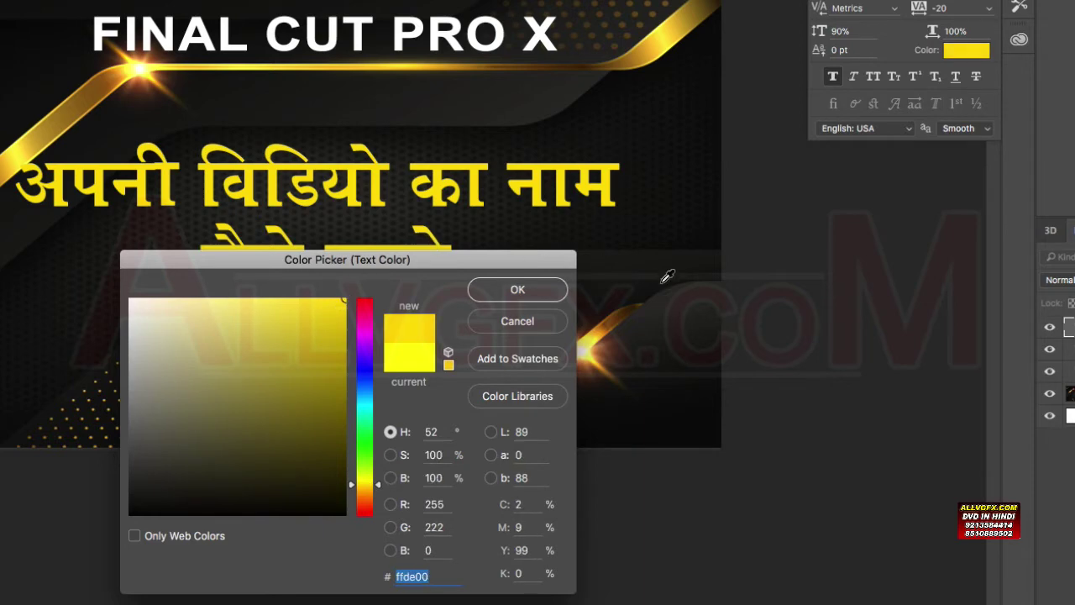
pyautogui.click(517, 289)
pyautogui.hotkey('ctrl', 'h')
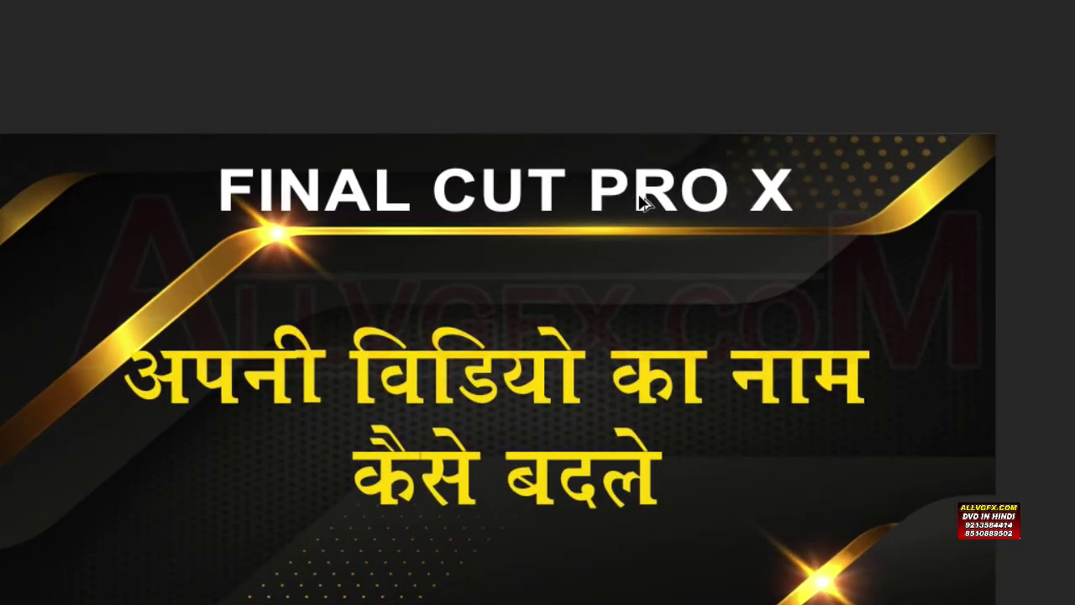
# Duplicate the FINAL CUT PRO X title down near the bottom of the thumbnail
pyautogui.moveTo(547, 214); pyautogui.dragTo(472, 409)
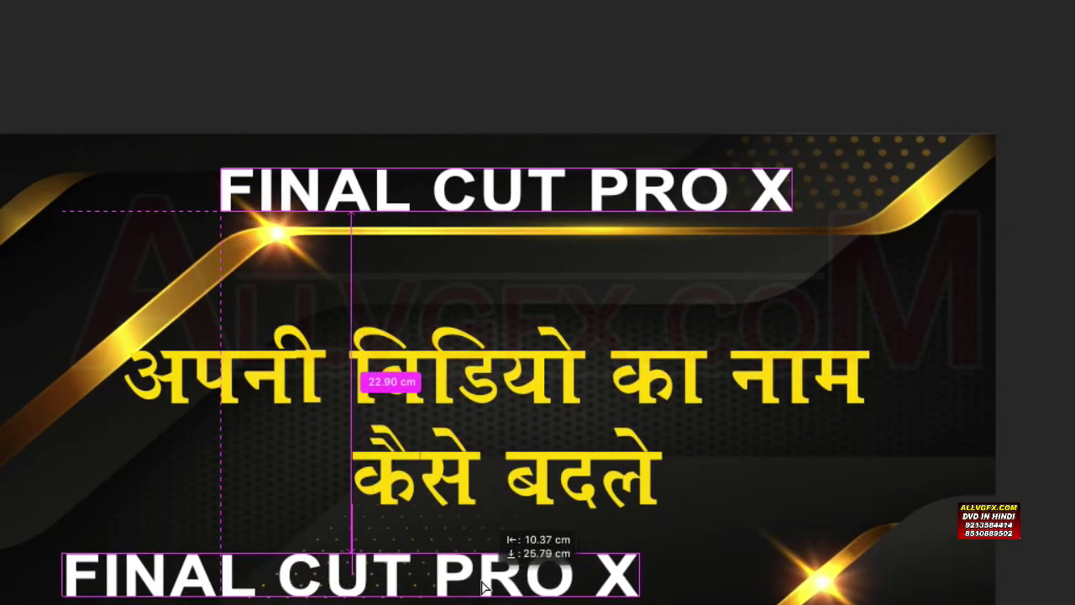
pyautogui.moveTo(505, 571); pyautogui.dragTo(505, 598)
pyautogui.doubleClick(495, 593)
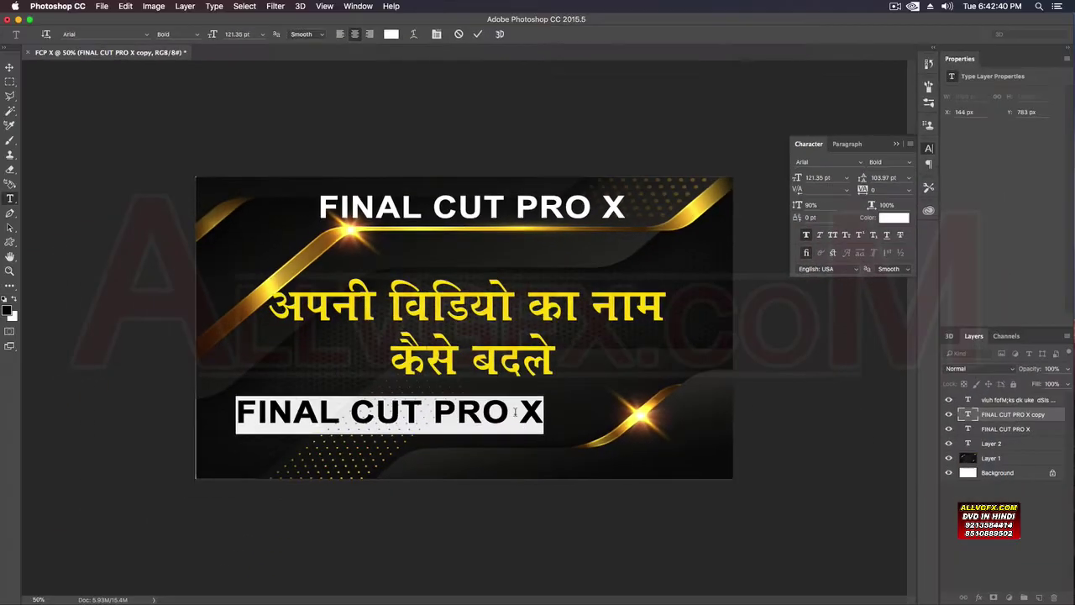
# Rewrite the copy as 'How can Change the' / 'Video Clip Name' on two lines
pyautogui.write('HOW')
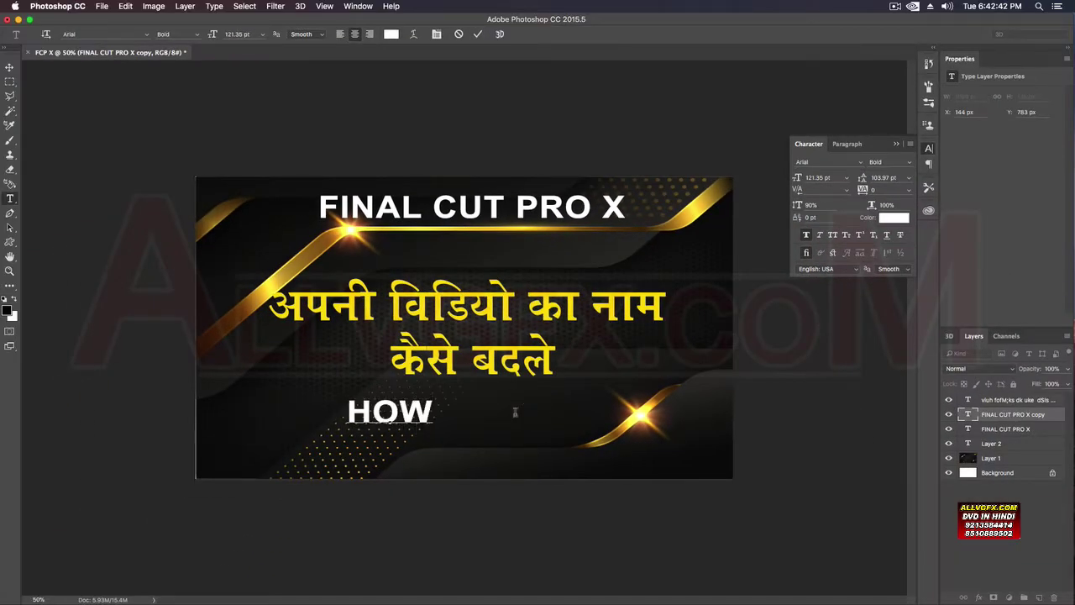
pyautogui.press('BackSpace')
pyautogui.press('BackSpace')
pyautogui.press('BackSpace')
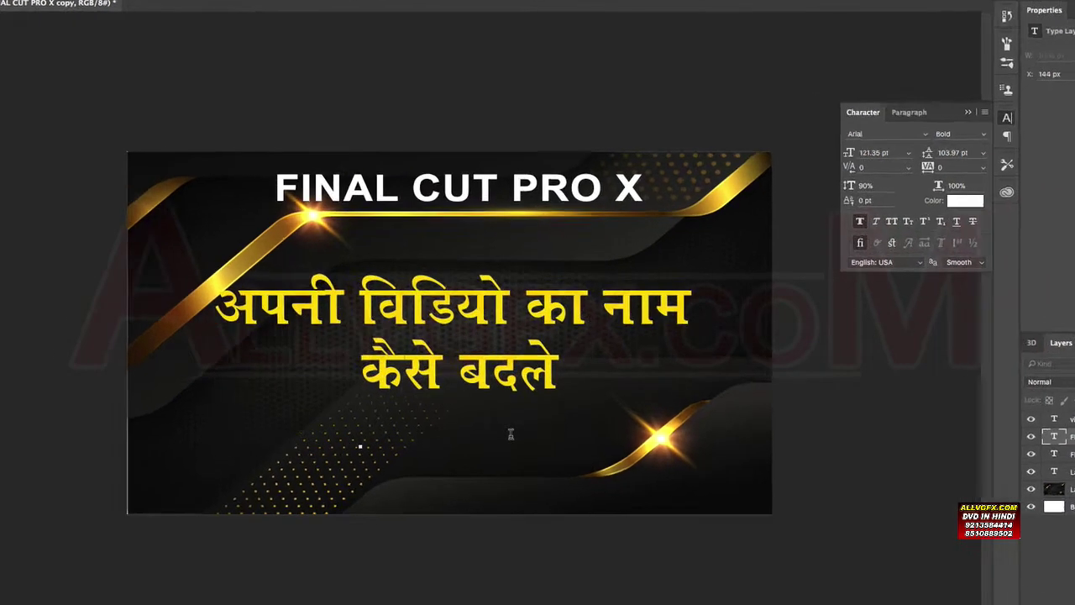
pyautogui.write('HOW')
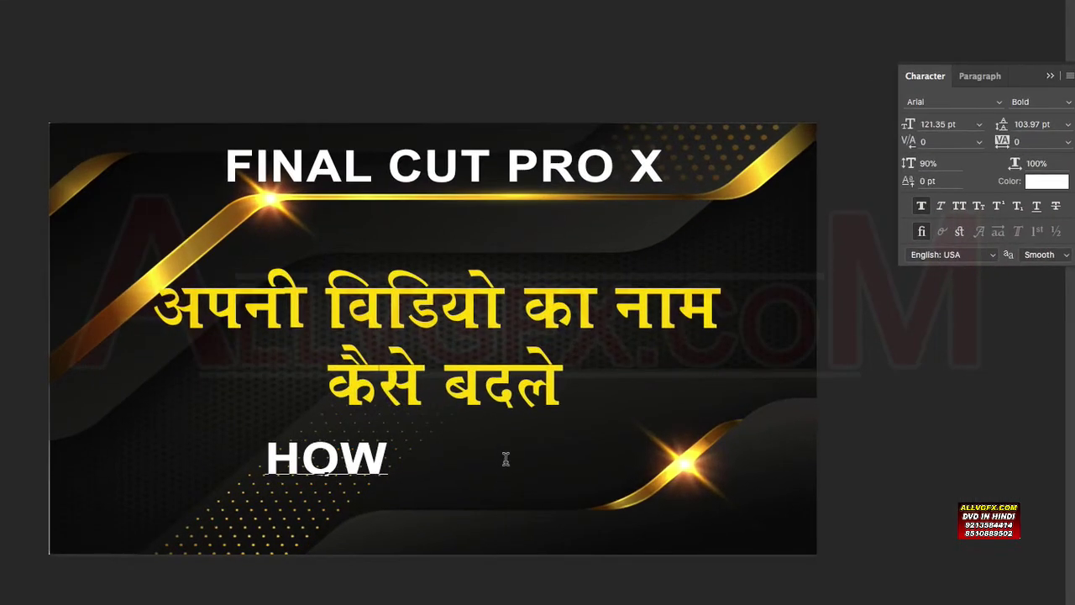
pyautogui.press('BackSpace')
pyautogui.press('BackSpace')
pyautogui.write('ow')
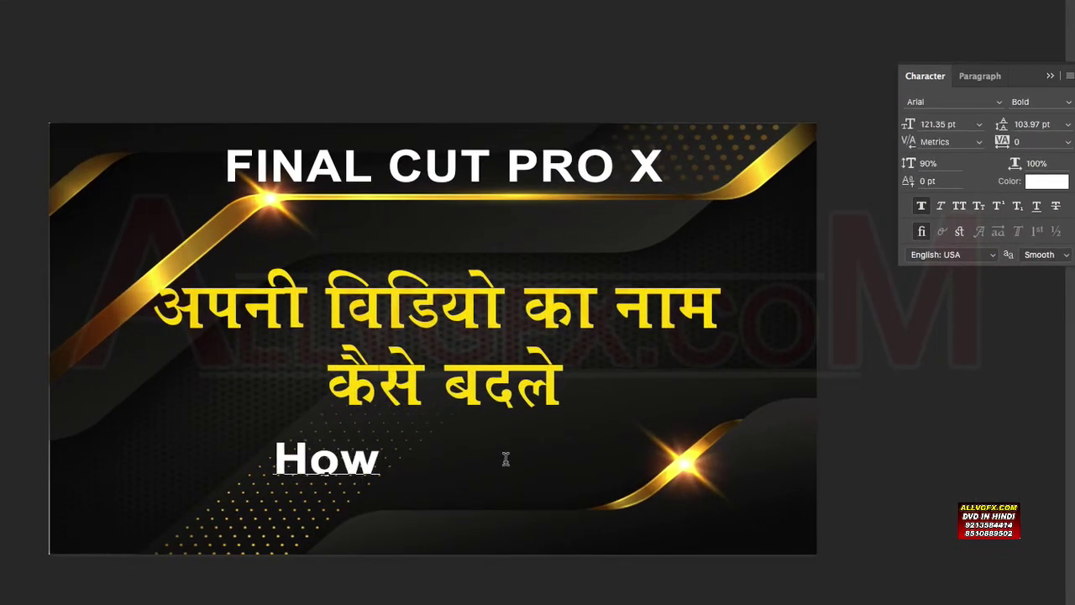
pyautogui.write(' can ')
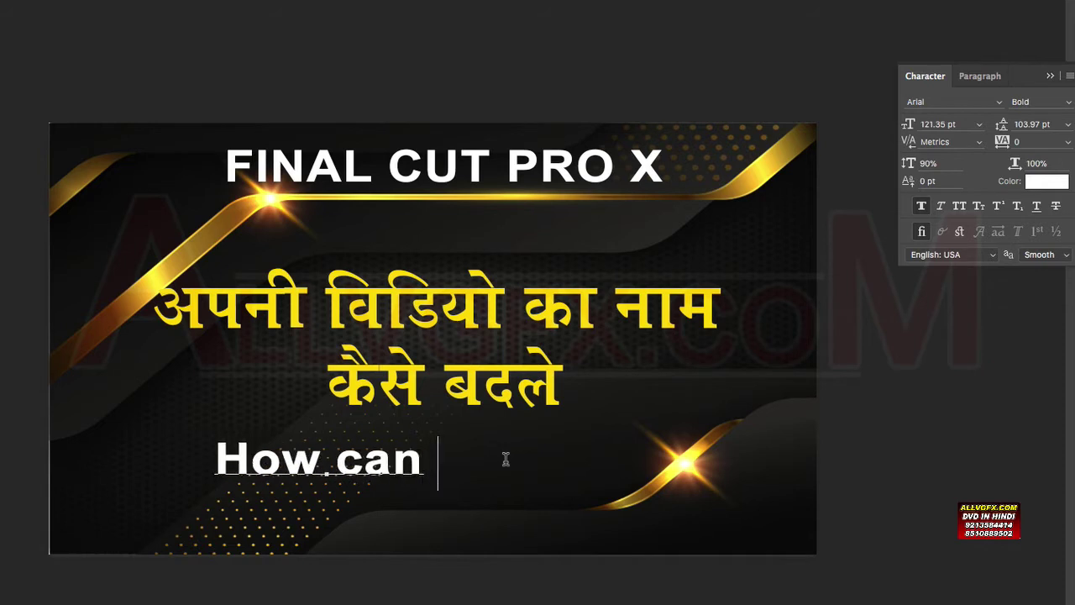
pyautogui.write('Chang')
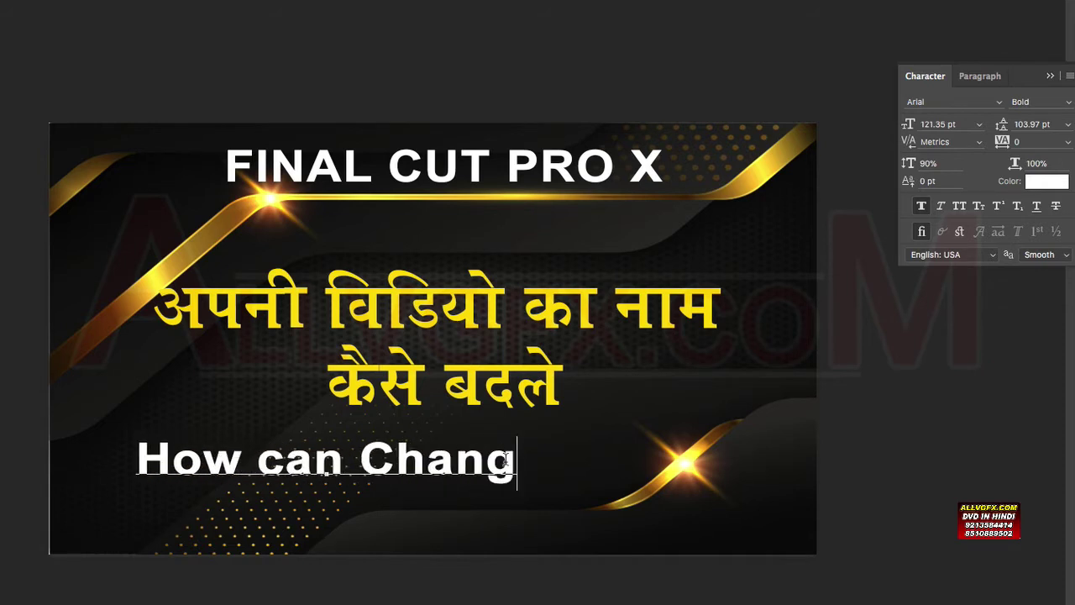
pyautogui.write('e the')
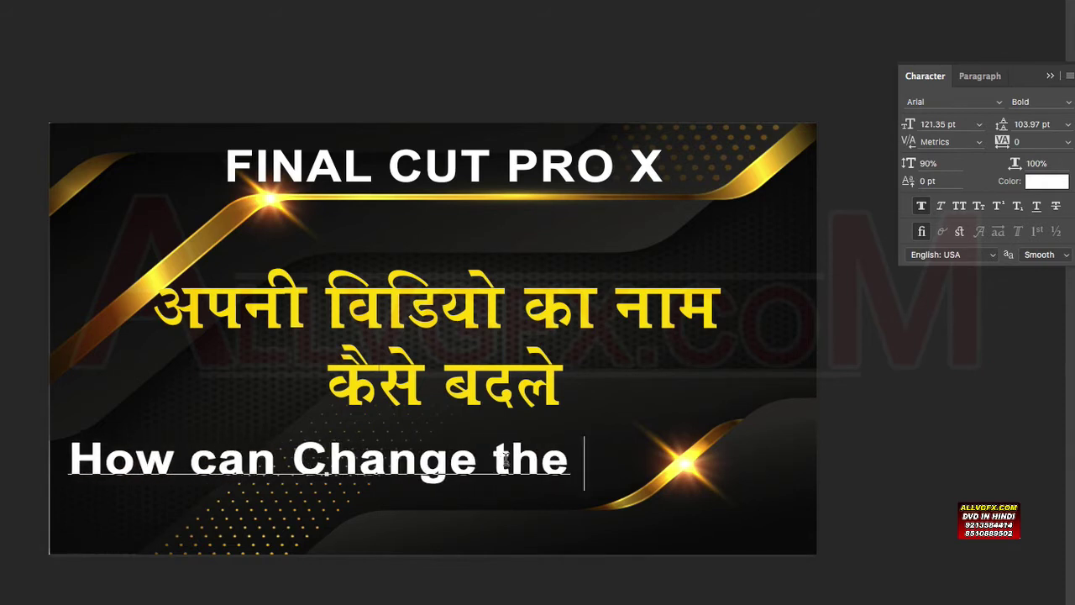
pyautogui.press('Return')
pyautogui.write('Vid')
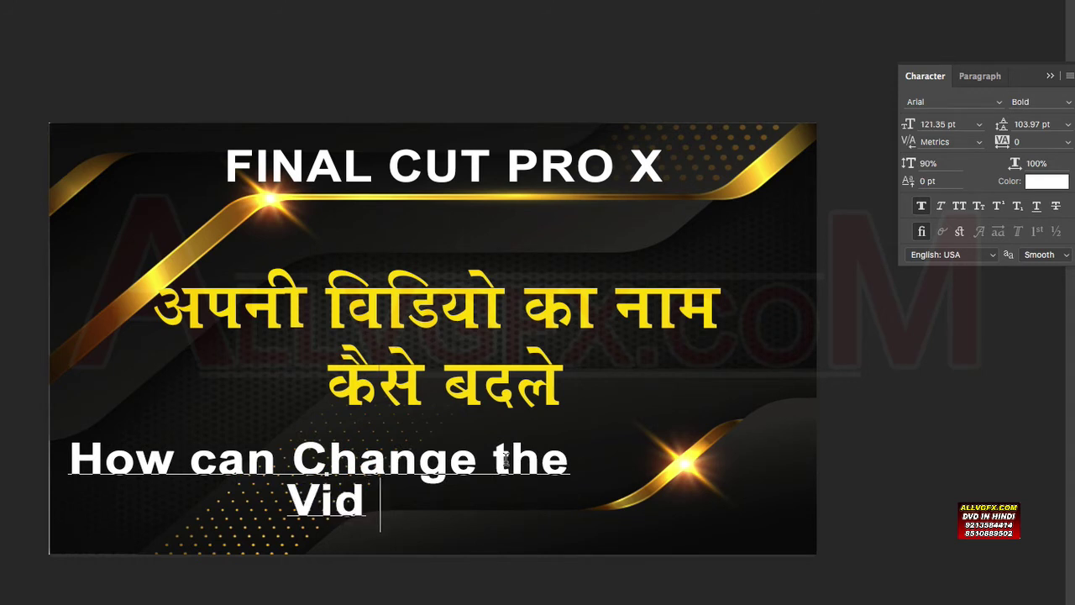
pyautogui.write('eo Clip ')
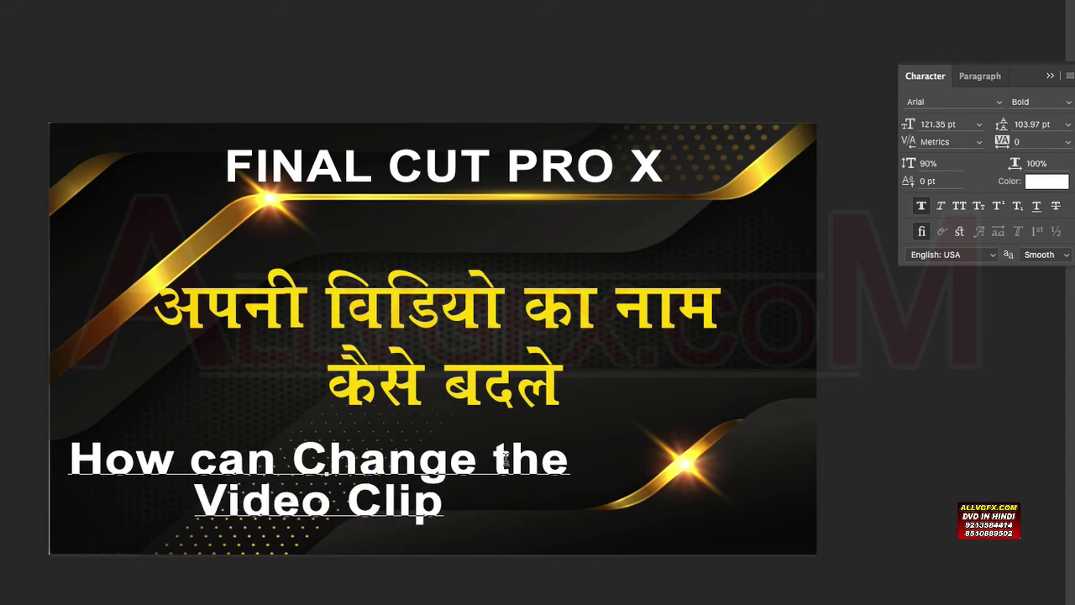
pyautogui.write('Name')
pyautogui.hotkey('ctrl', 'a')
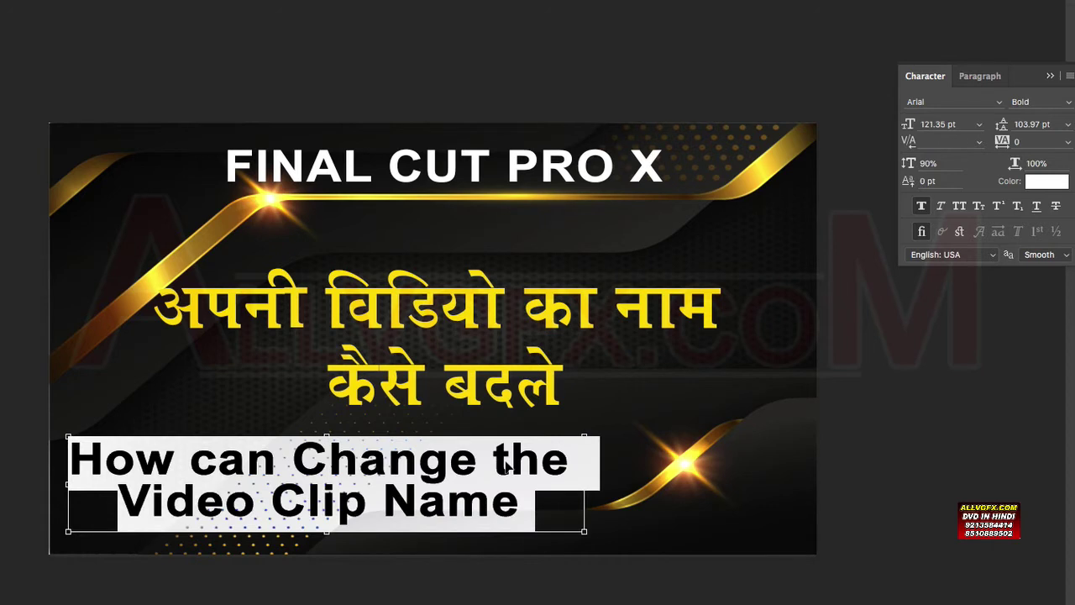
# Try preset line-spacing values and bump the English subtitle's leading up one step
pyautogui.hotkey('ctrl', 't')
pyautogui.hotkey('ctrl', 't')
pyautogui.hotkey('ctrl', 'Return')
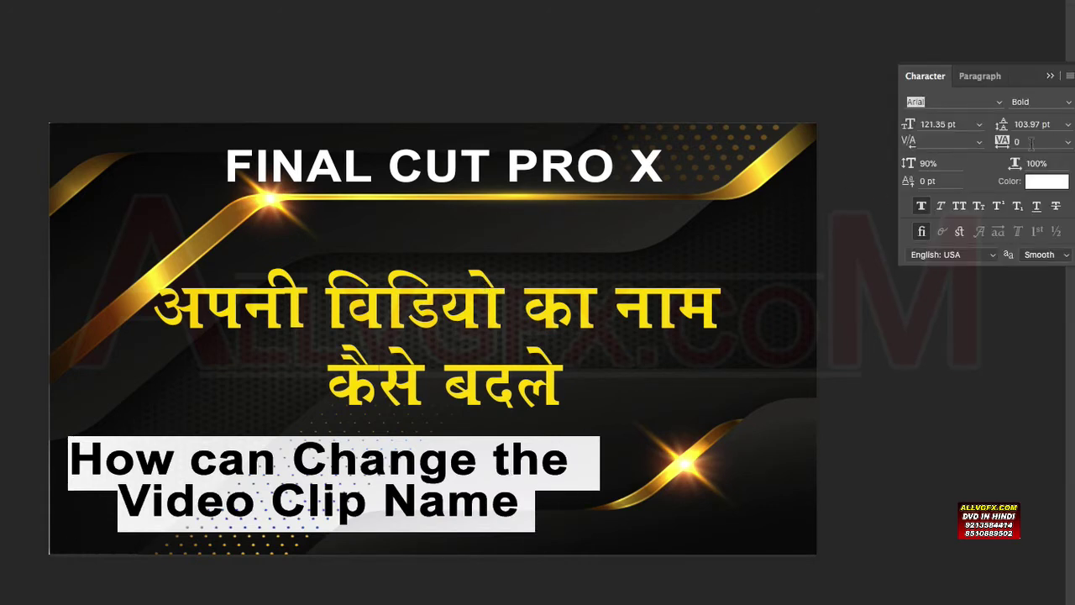
pyautogui.click(1050, 124)
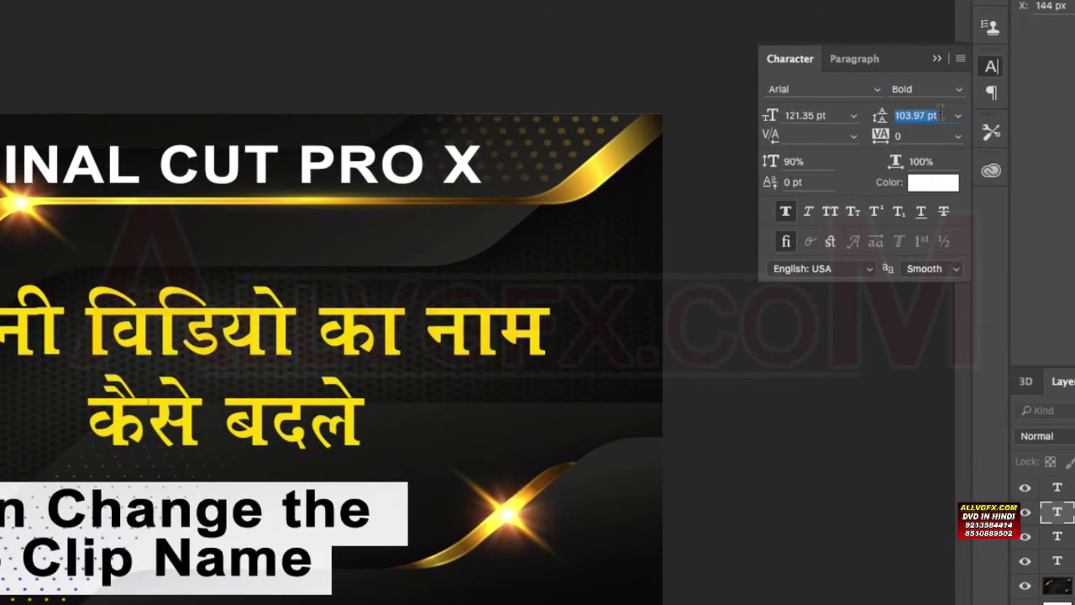
pyautogui.click(958, 116)
pyautogui.click(917, 117)
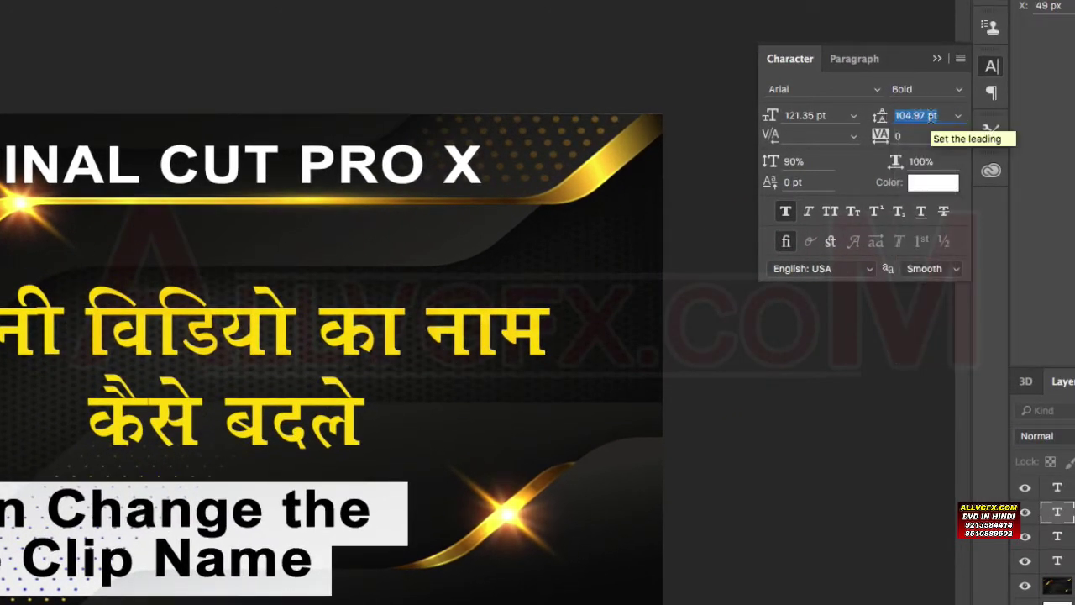
pyautogui.press('Up')
pyautogui.press('Up')
pyautogui.press('Up')
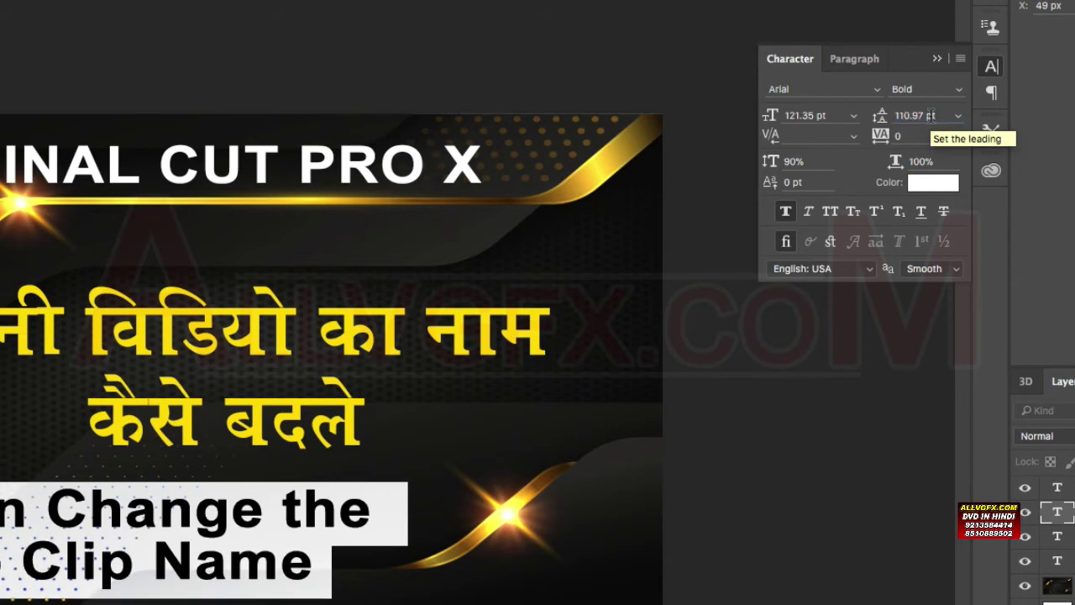
pyautogui.press('Return')
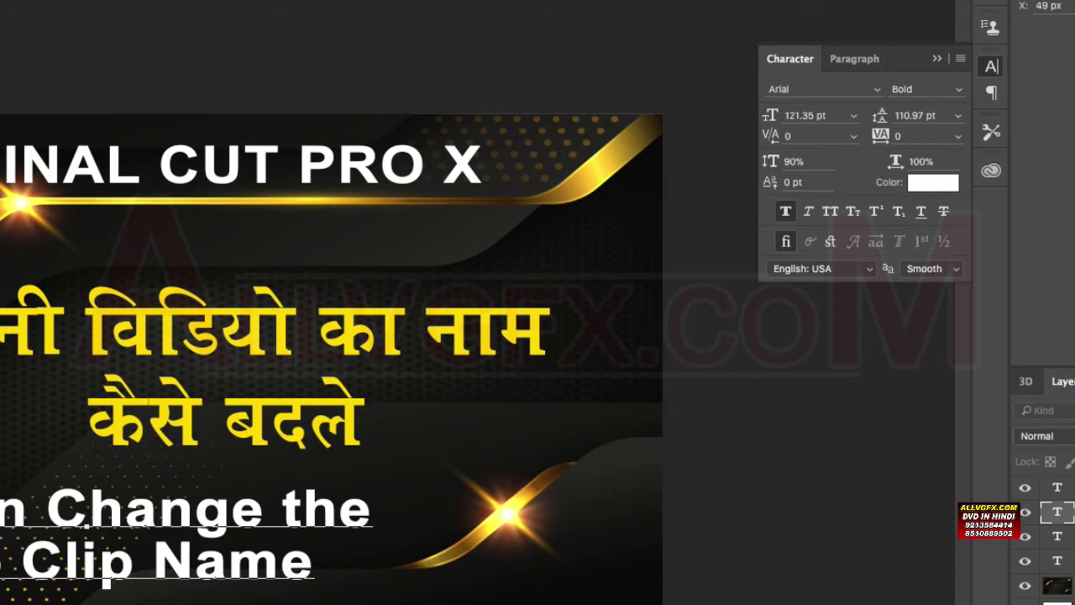
# Set the subtitle leading to 119.97 pt, nudge it up to 122.97 pt, and commit
pyautogui.hotkey('ctrl', 'a')
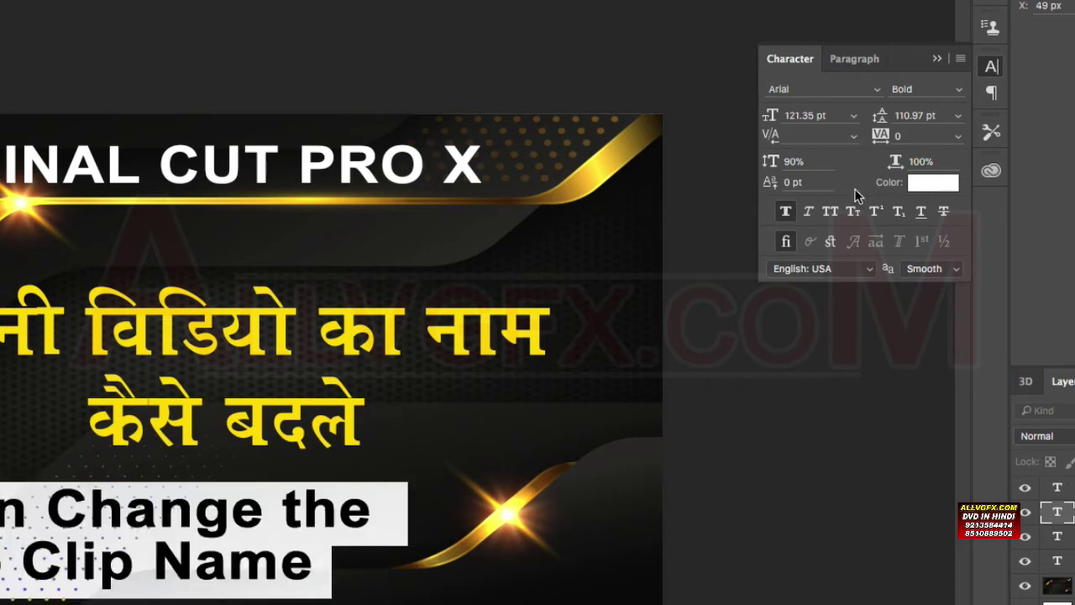
pyautogui.click(938, 115)
pyautogui.write('119.97')
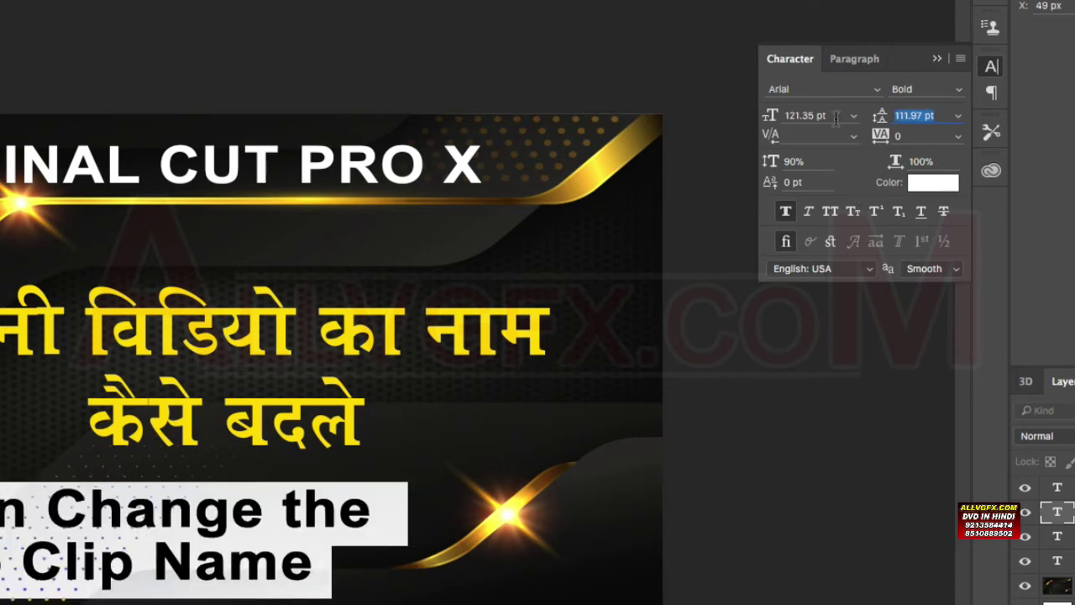
pyautogui.press('Return')
pyautogui.press('Up')
pyautogui.press('Up')
pyautogui.press('Up')
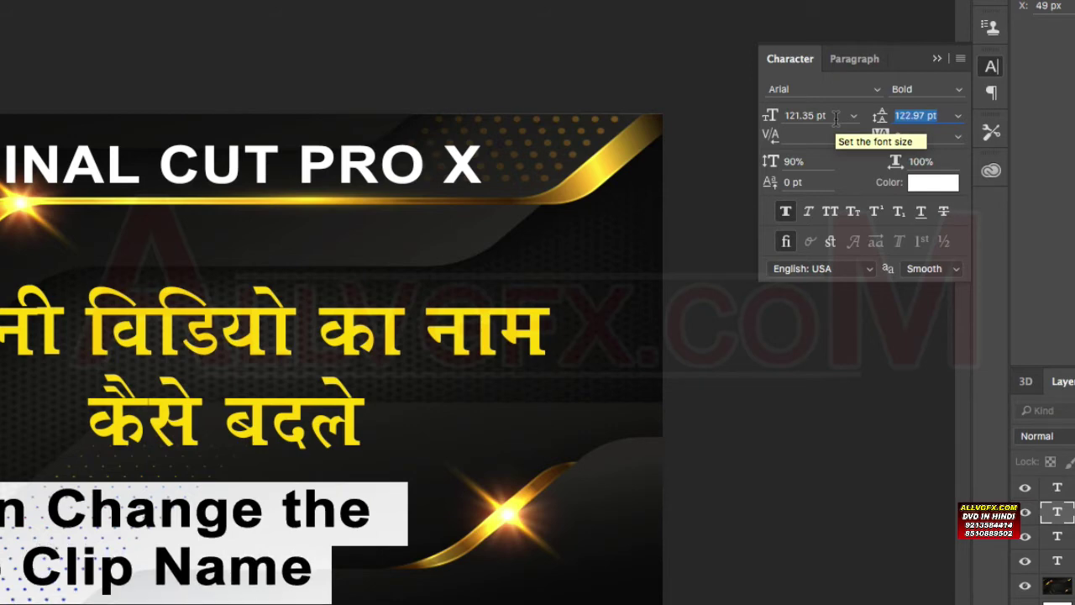
pyautogui.hotkey('ctrl', 'Return')
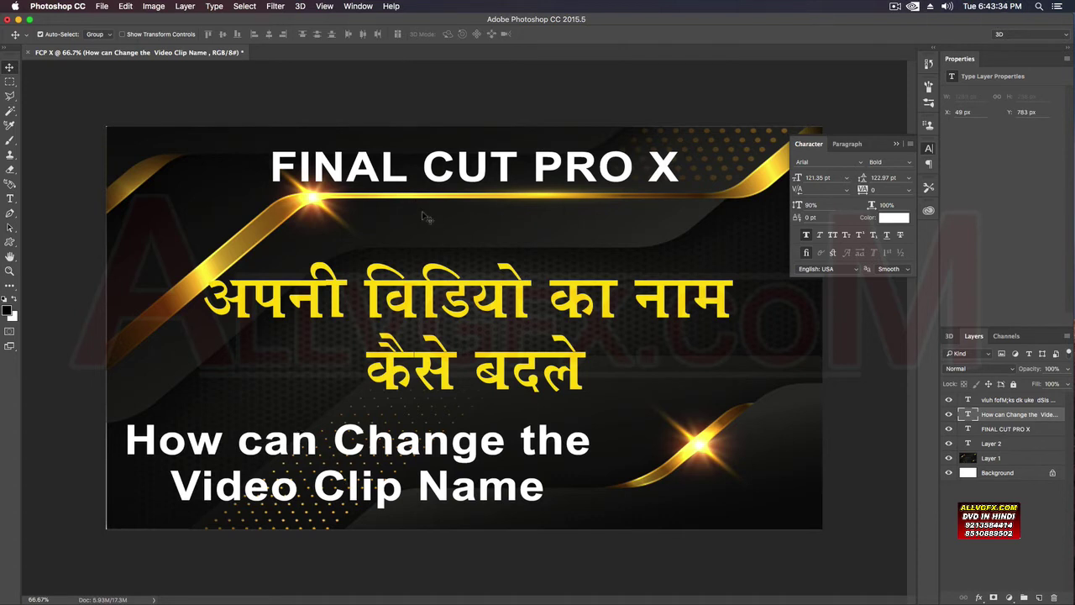
# Copy the gold strip around FINAL CUT PRO X to the thumbnail's bottom and stretch it wider
pyautogui.click(263, 213)
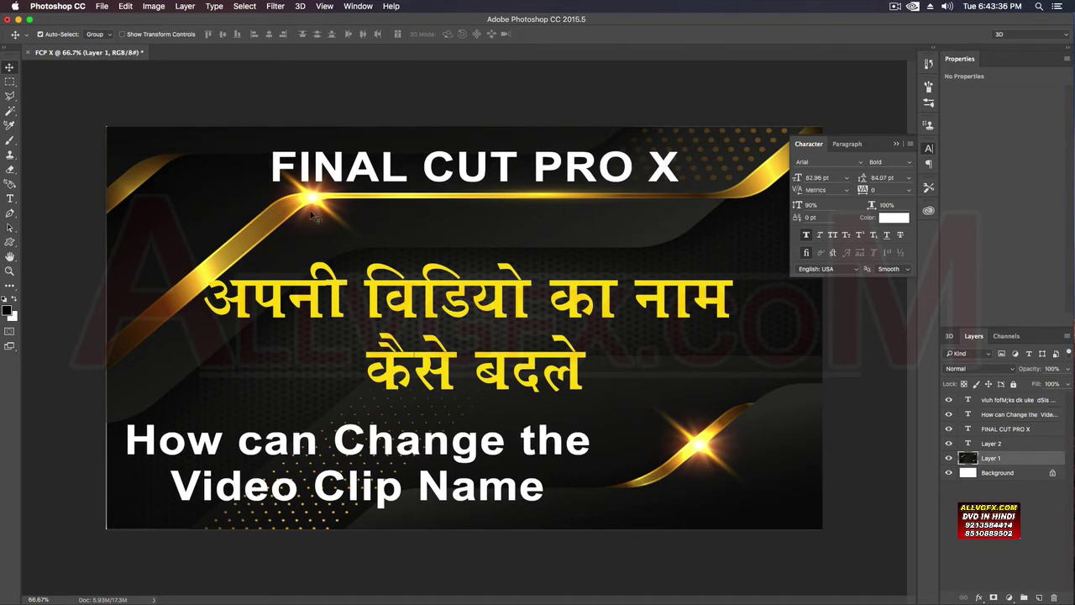
pyautogui.press('m')
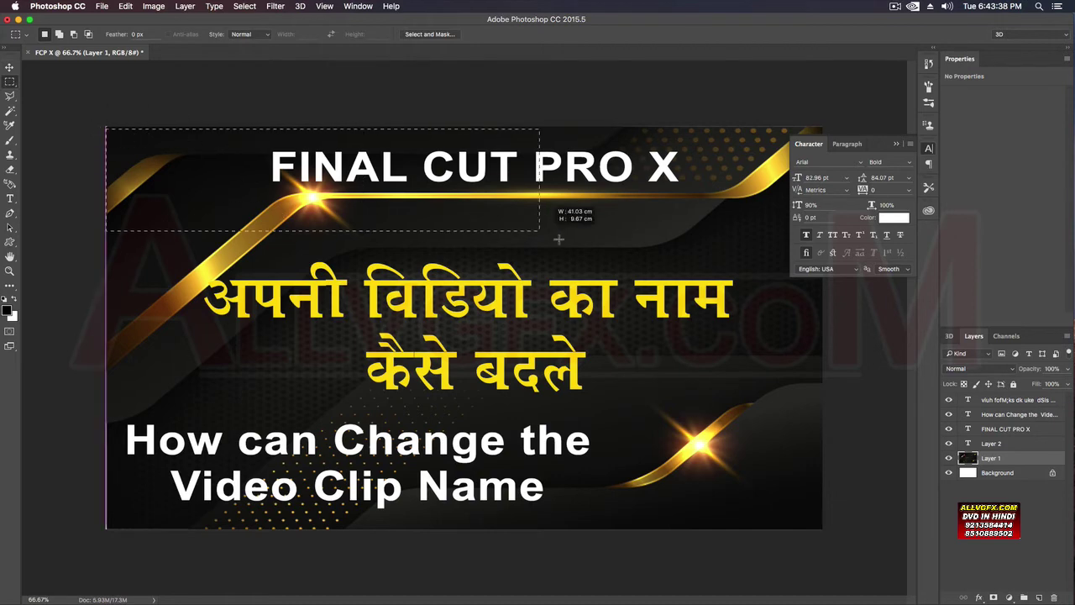
pyautogui.moveTo(92, 131); pyautogui.dragTo(699, 252)
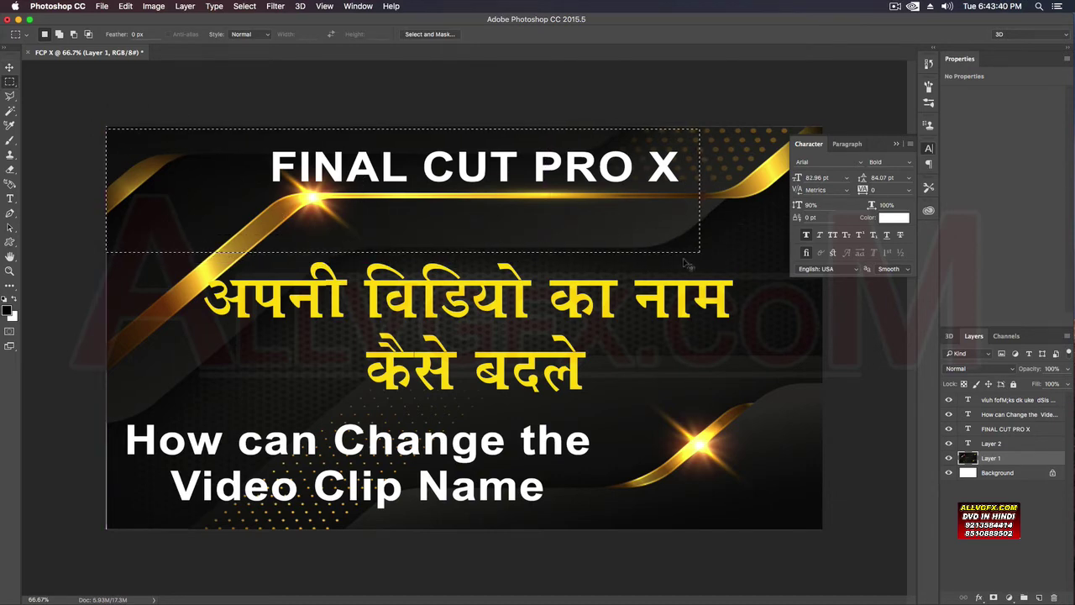
pyautogui.hotkey('ctrl', 'c')
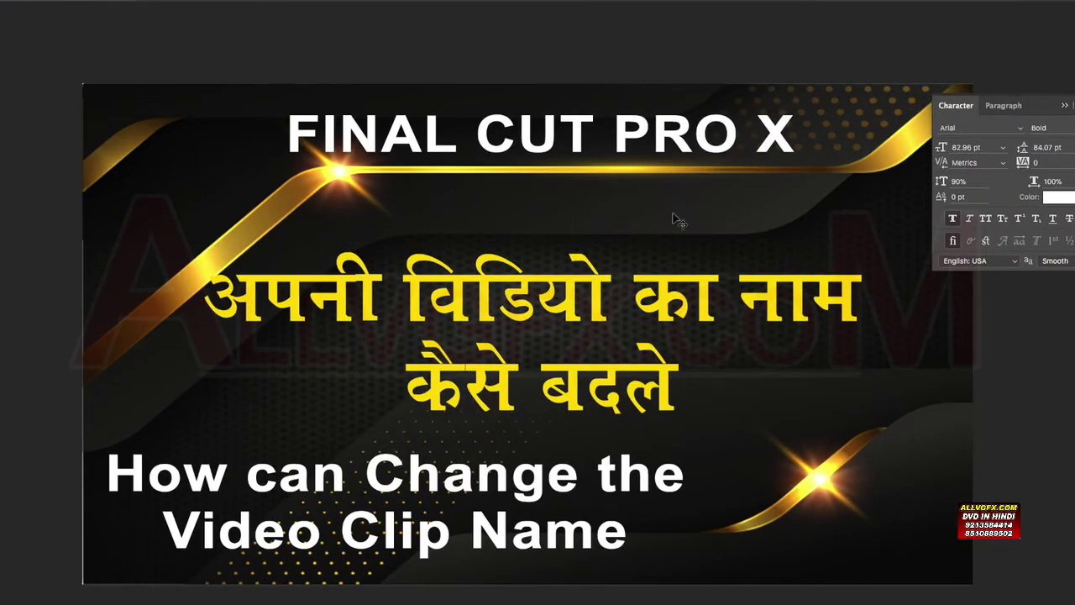
pyautogui.hotkey('ctrl', 'v')
pyautogui.moveTo(679, 220); pyautogui.dragTo(645, 540)
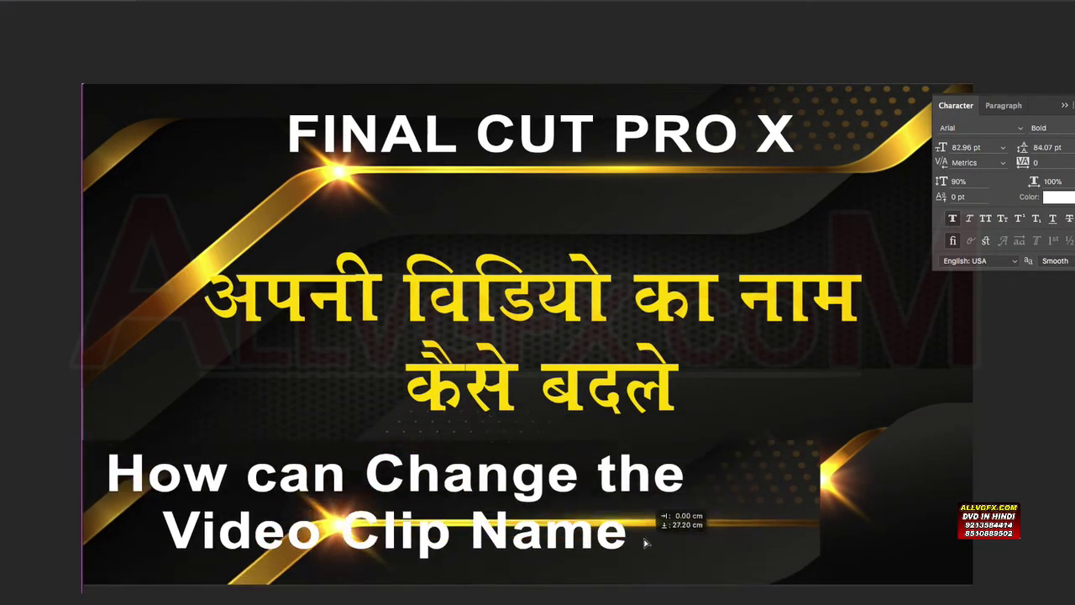
pyautogui.hotkey('ctrl', 't')
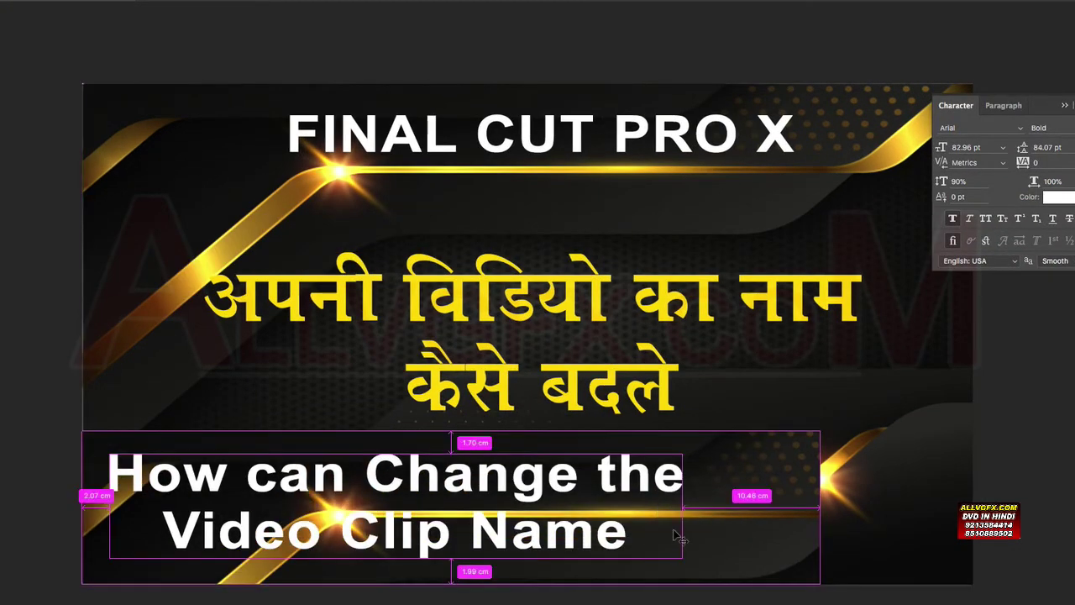
pyautogui.moveTo(820, 509); pyautogui.dragTo(971, 508)
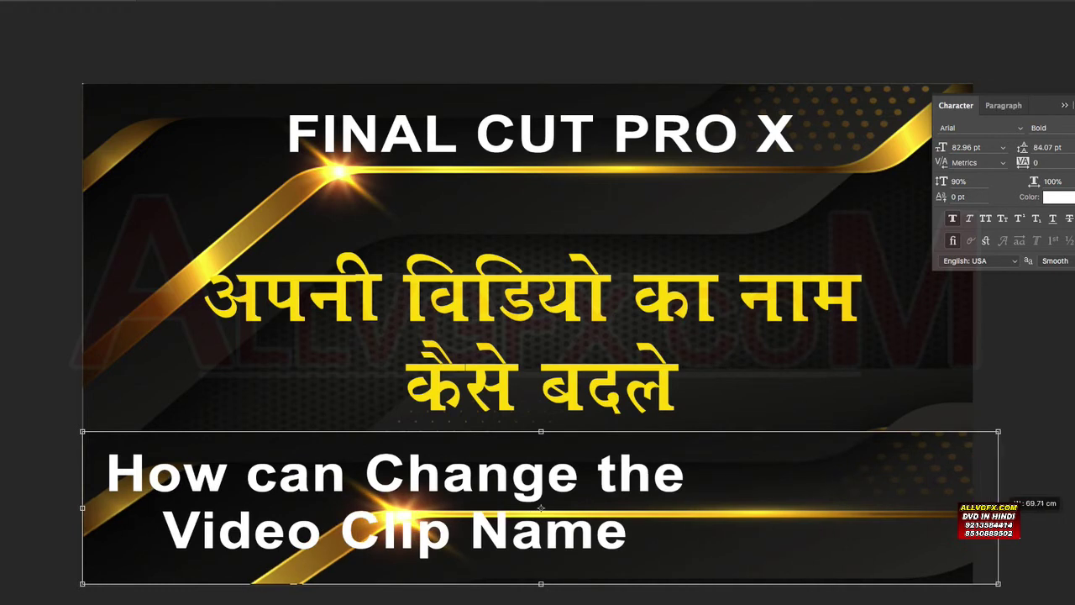
pyautogui.press('Return')
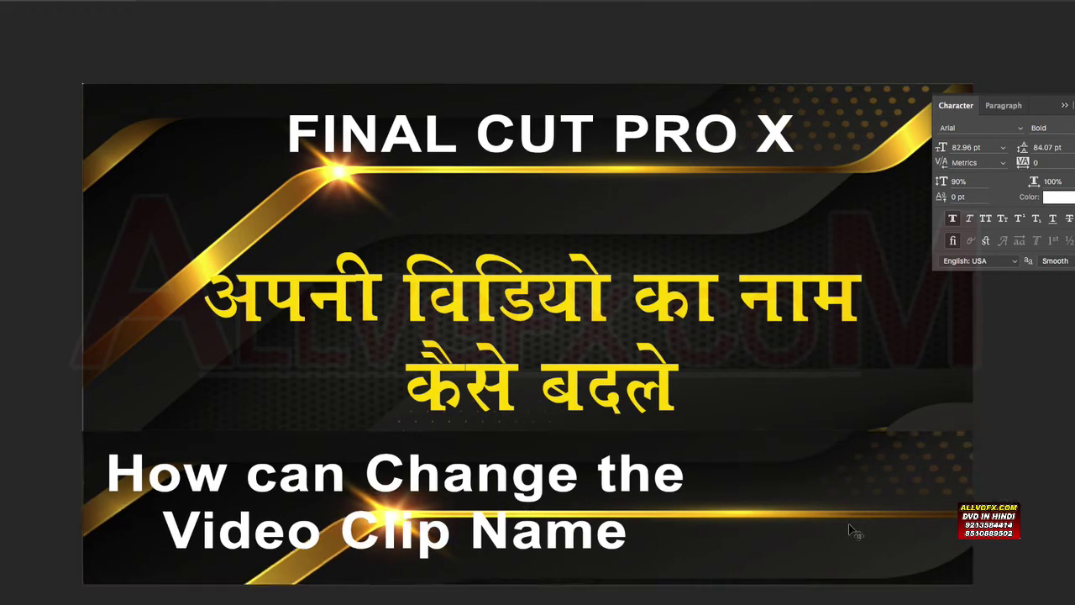
# Try rotating the gold stripe 90 degrees to a vertical position on the left, then undo it
pyautogui.hotkey('ctrl', 't')
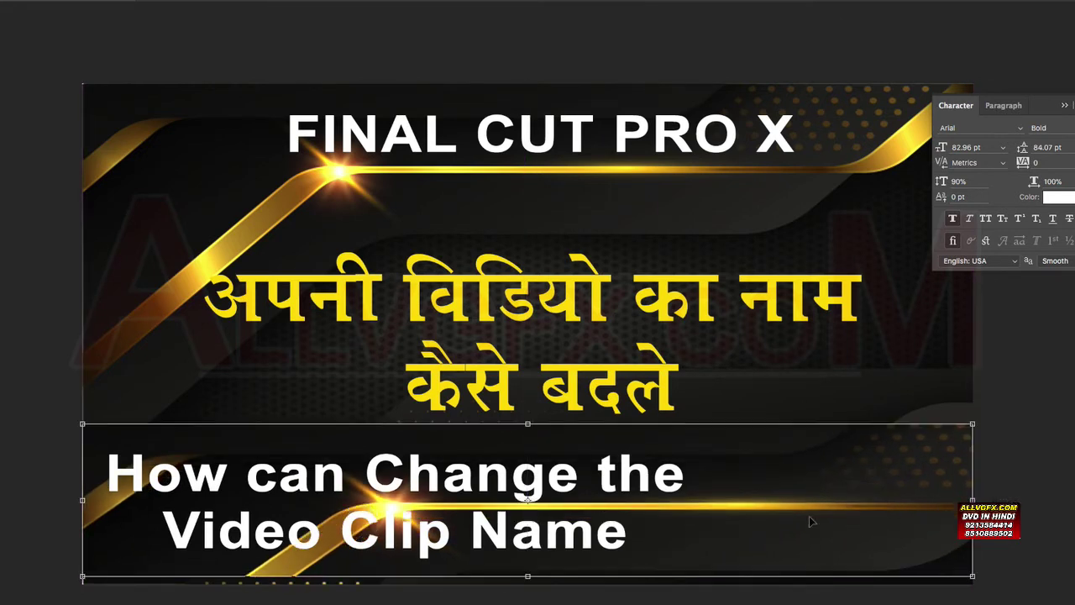
pyautogui.rightClick(757, 487)
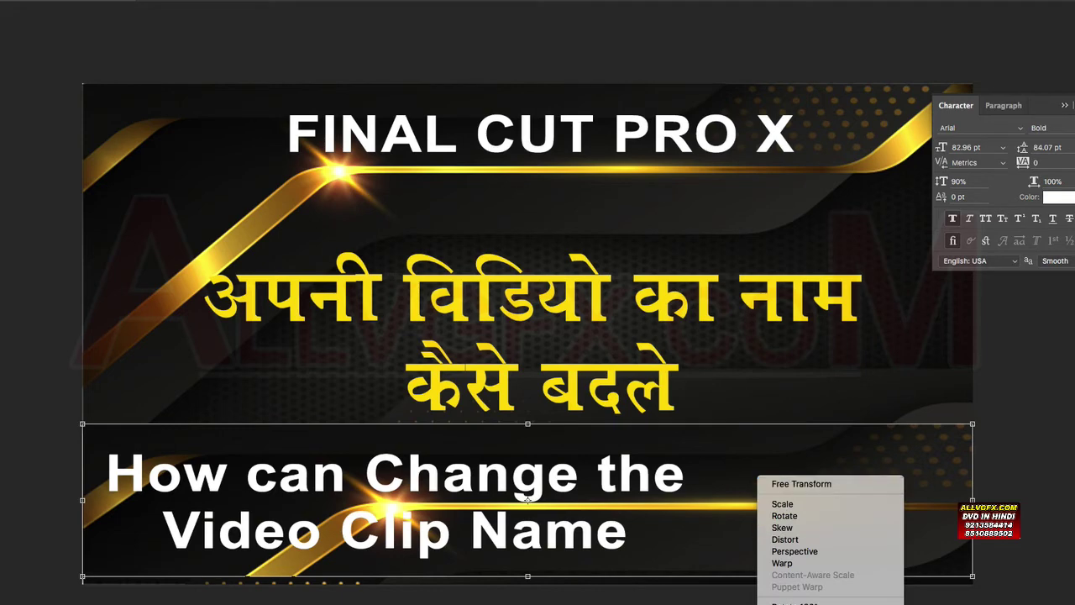
pyautogui.click(802, 603)
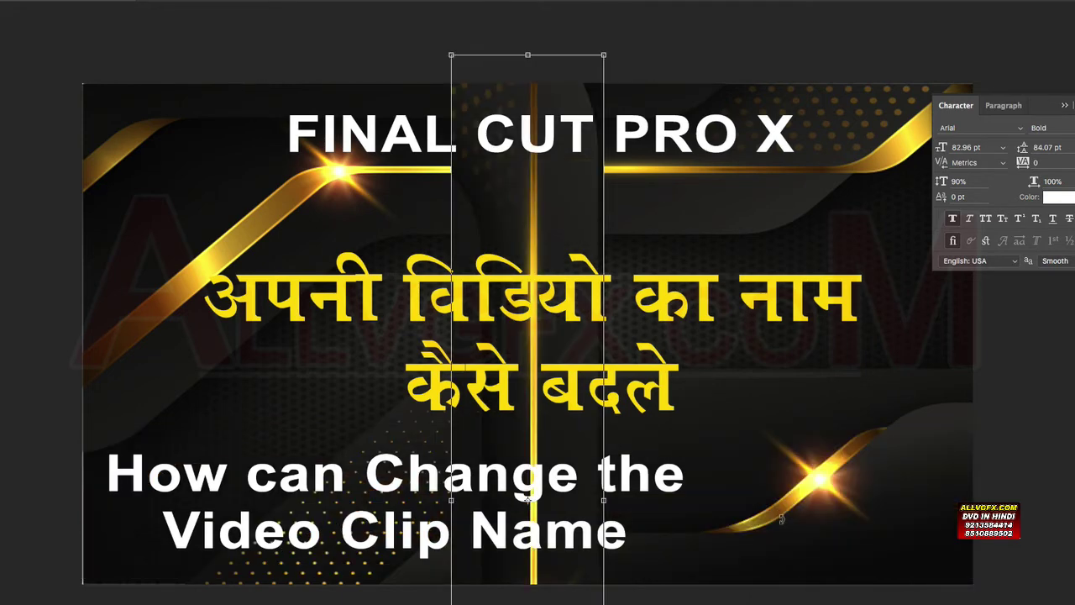
pyautogui.moveTo(568, 445); pyautogui.dragTo(245, 444)
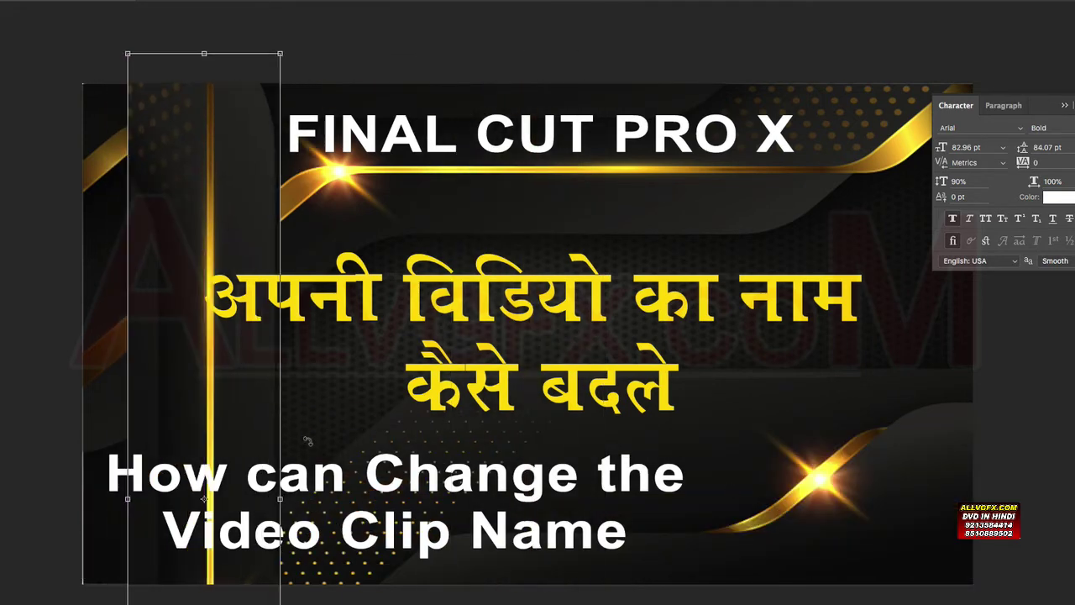
pyautogui.press('Return')
pyautogui.hotkey('ctrl', 'z')
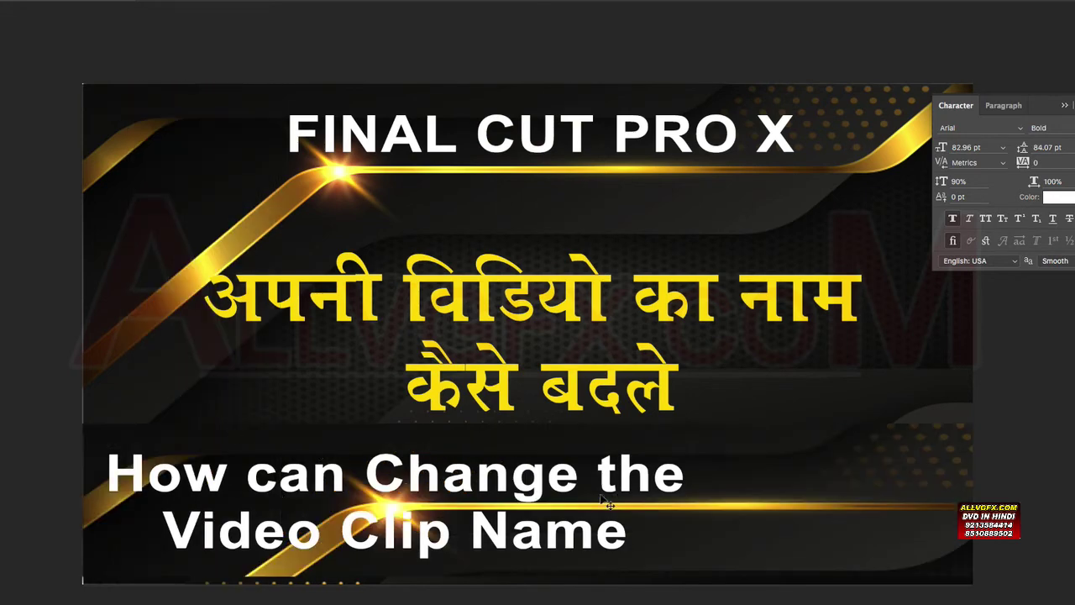
# Rotate the stripe back to horizontal, flipped, and nudge it slightly down behind the subtitle
pyautogui.hotkey('ctrl', 't')
pyautogui.rightClick(718, 467)
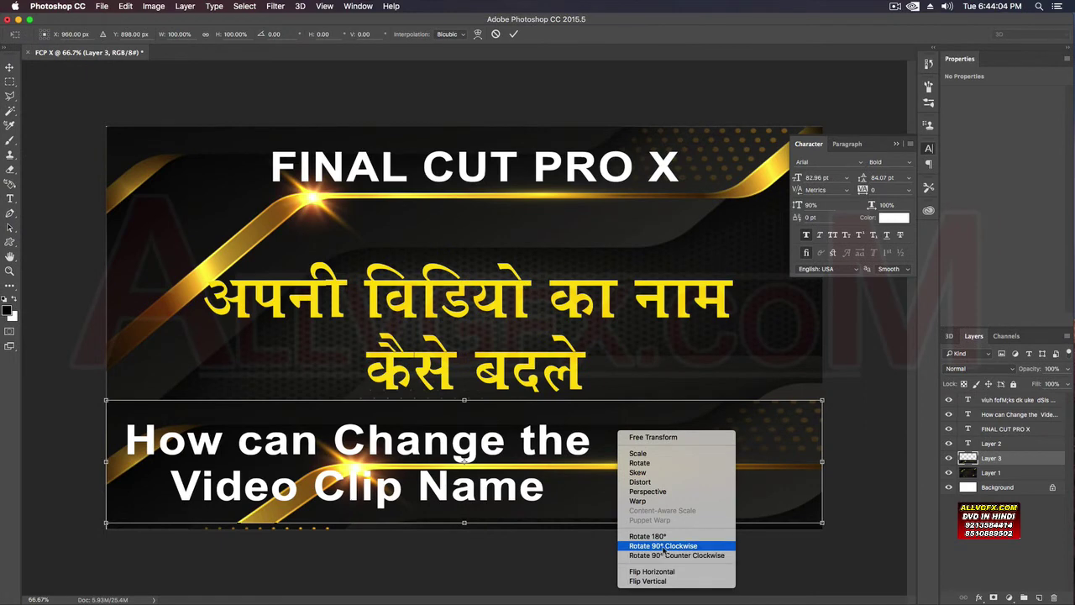
pyautogui.click(663, 556)
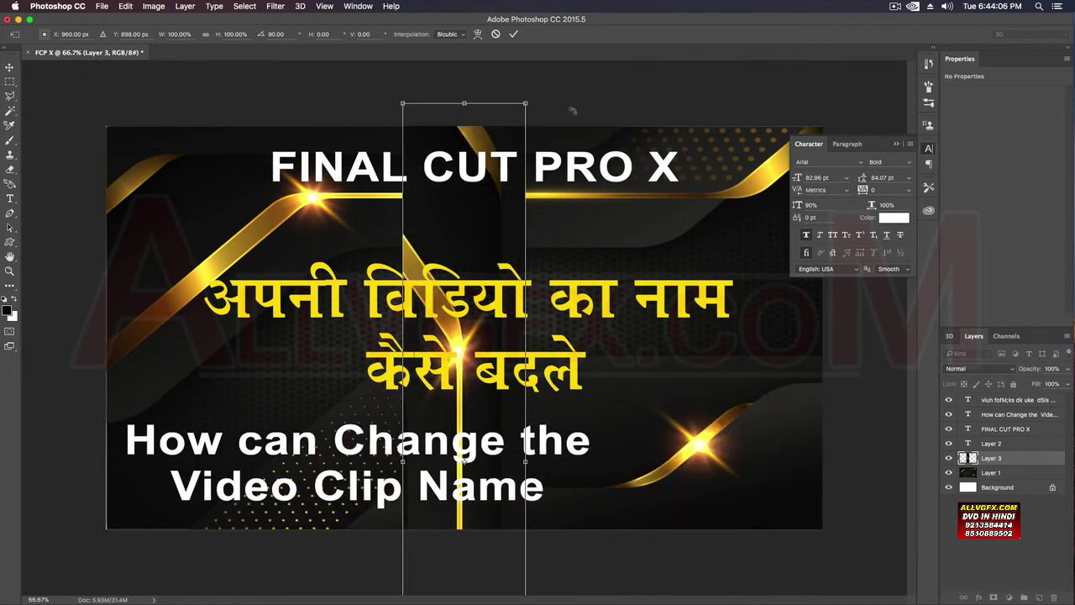
pyautogui.moveTo(572, 110); pyautogui.dragTo(702, 521)
pyautogui.press('Return')
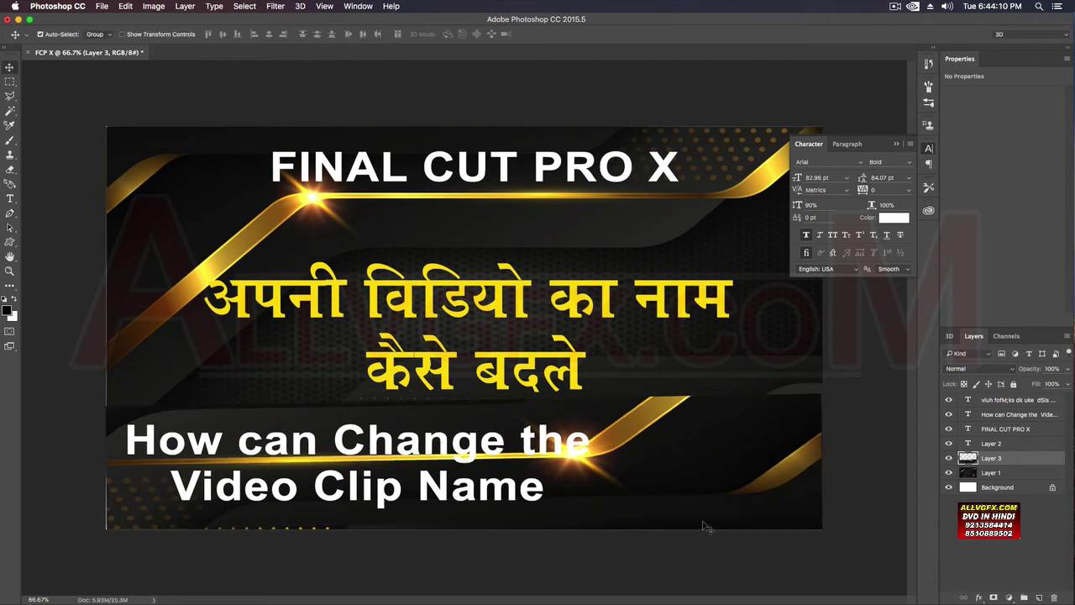
pyautogui.moveTo(727, 455); pyautogui.dragTo(730, 468)
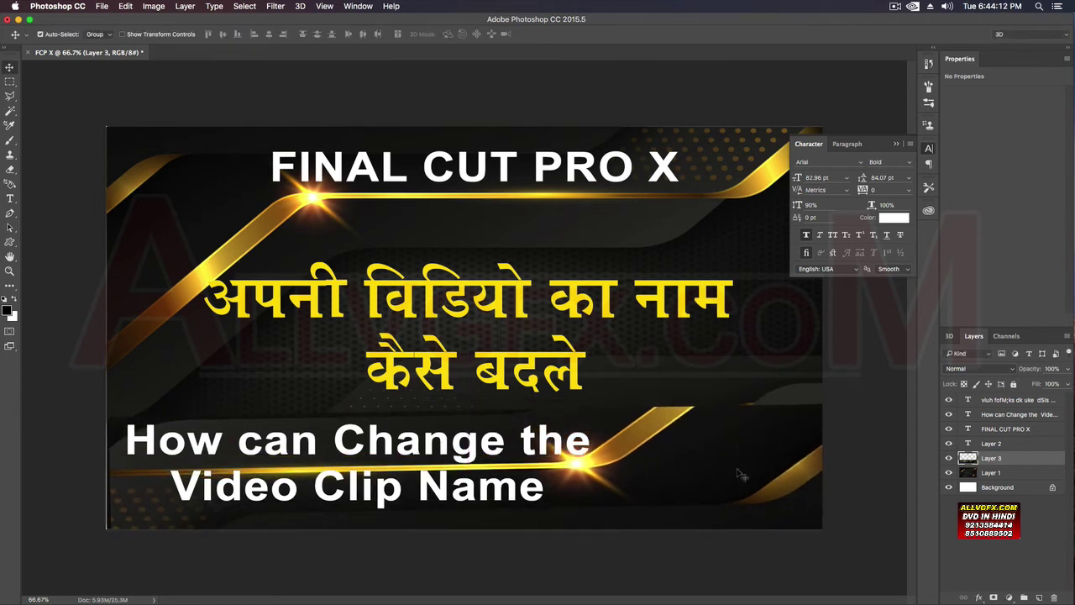
# Enlarge the lower gold ribbon to about 102% with a slight tilt, then check the full thumbnail
pyautogui.hotkey('ctrl', 't')
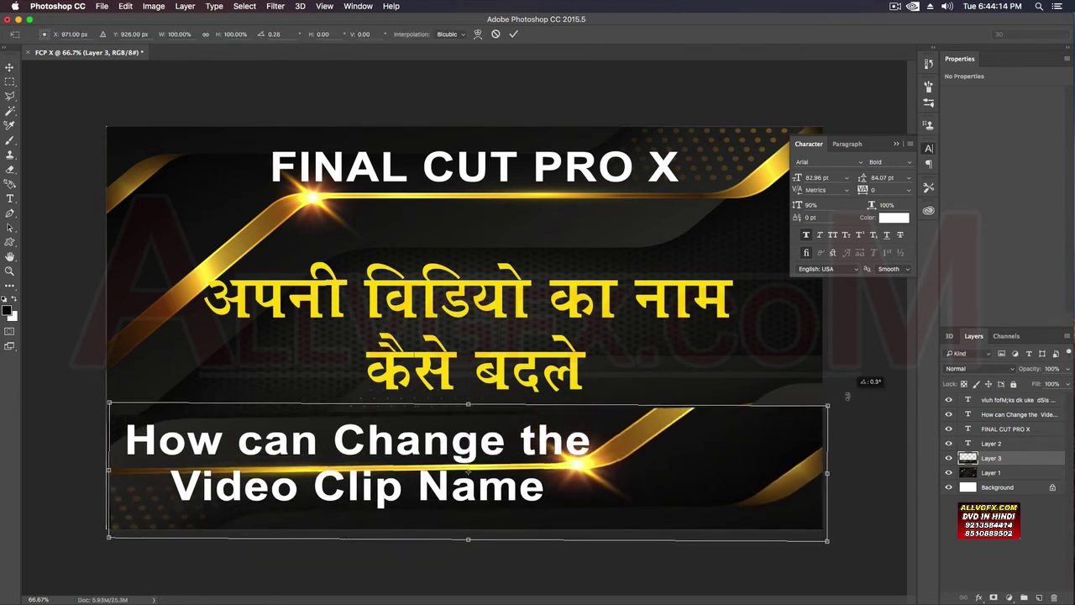
pyautogui.moveTo(684, 461); pyautogui.dragTo(684, 460)
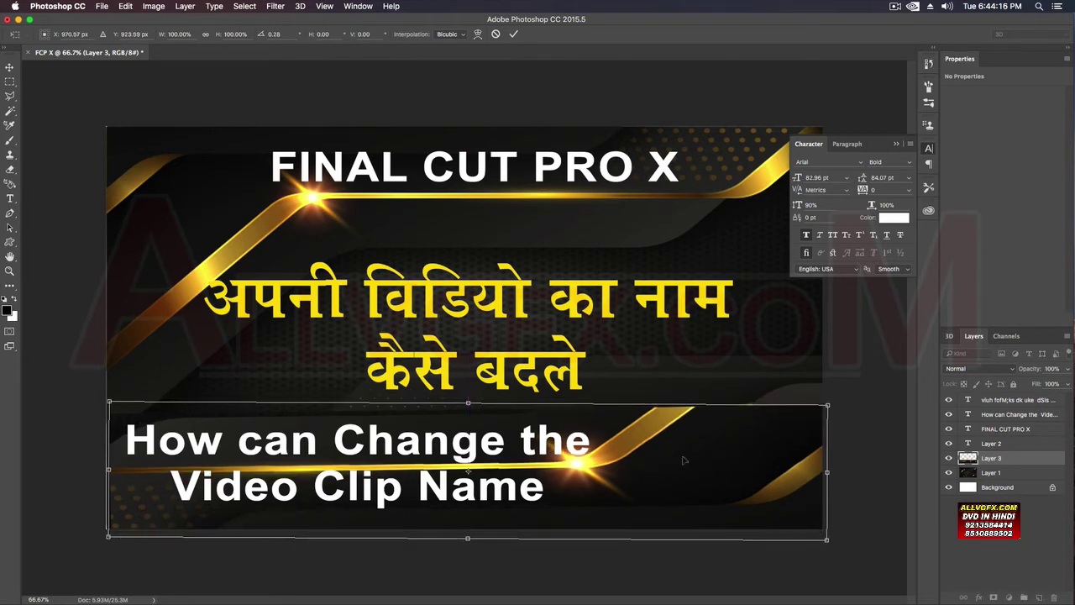
pyautogui.moveTo(829, 404); pyautogui.dragTo(847, 382)
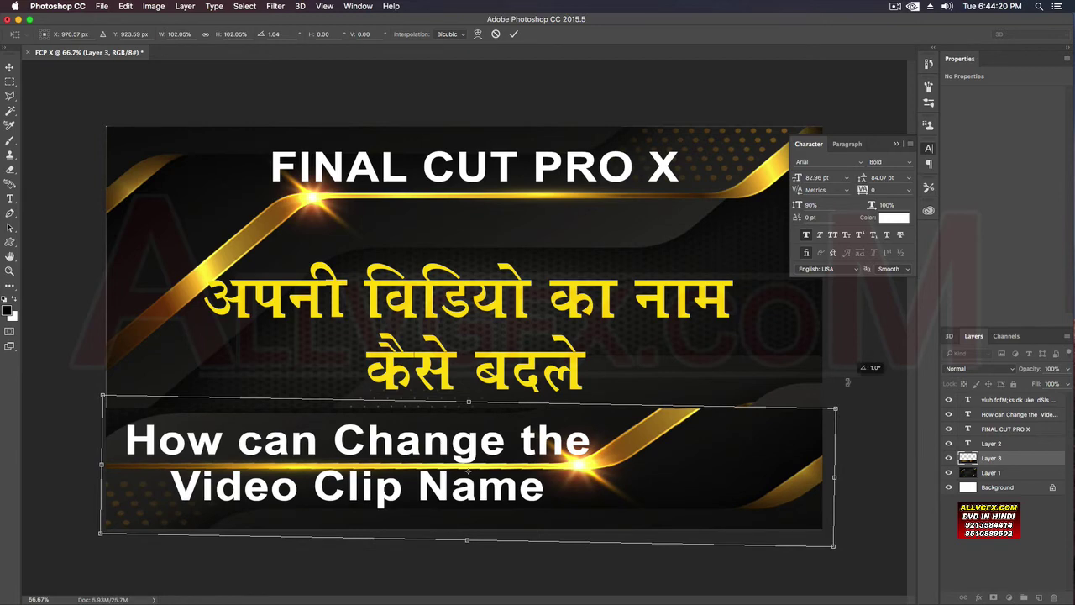
pyautogui.press('Return')
pyautogui.hotkey('ctrl', '-')
pyautogui.hotkey('ctrl', '-')
pyautogui.hotkey('ctrl', '-')
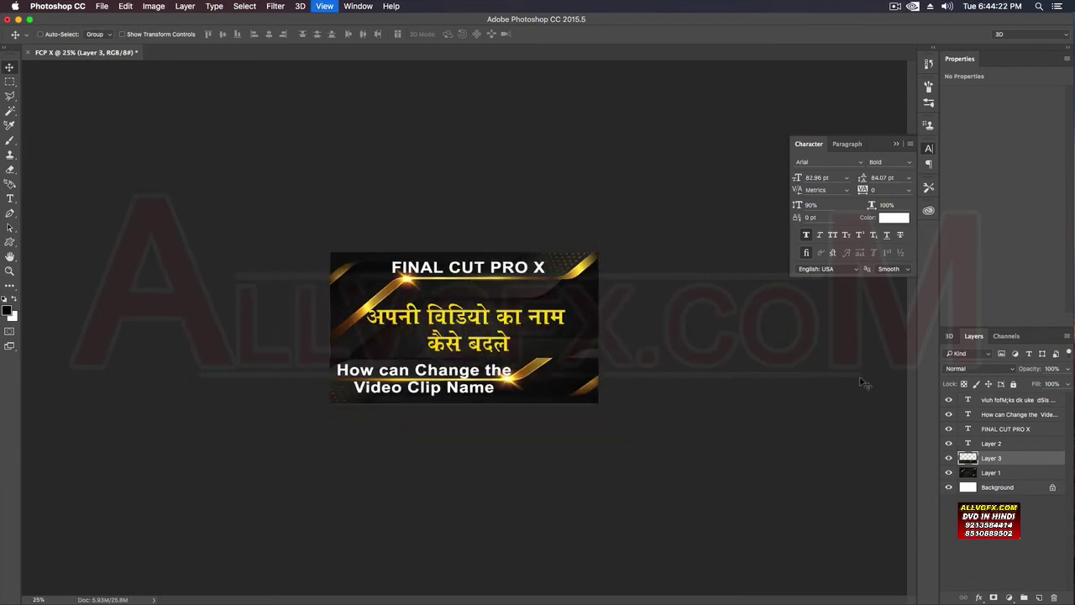
pyautogui.hotkey('ctrl', '+')
pyautogui.hotkey('ctrl', '+')
# With the Move tool, raise the yellow Hindi title slightly
pyautogui.press('e')
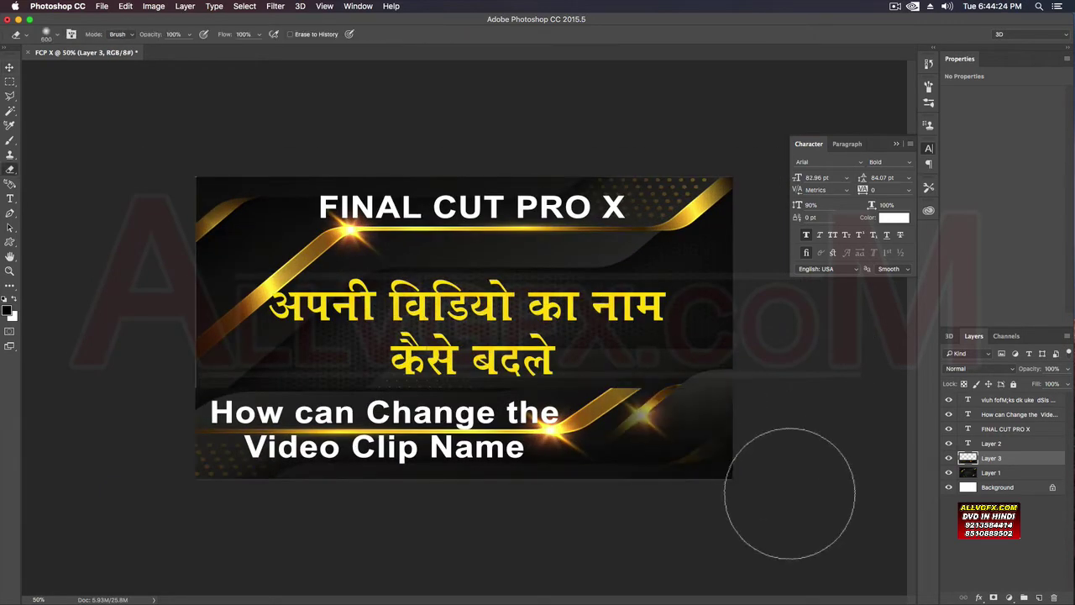
pyautogui.press('v')
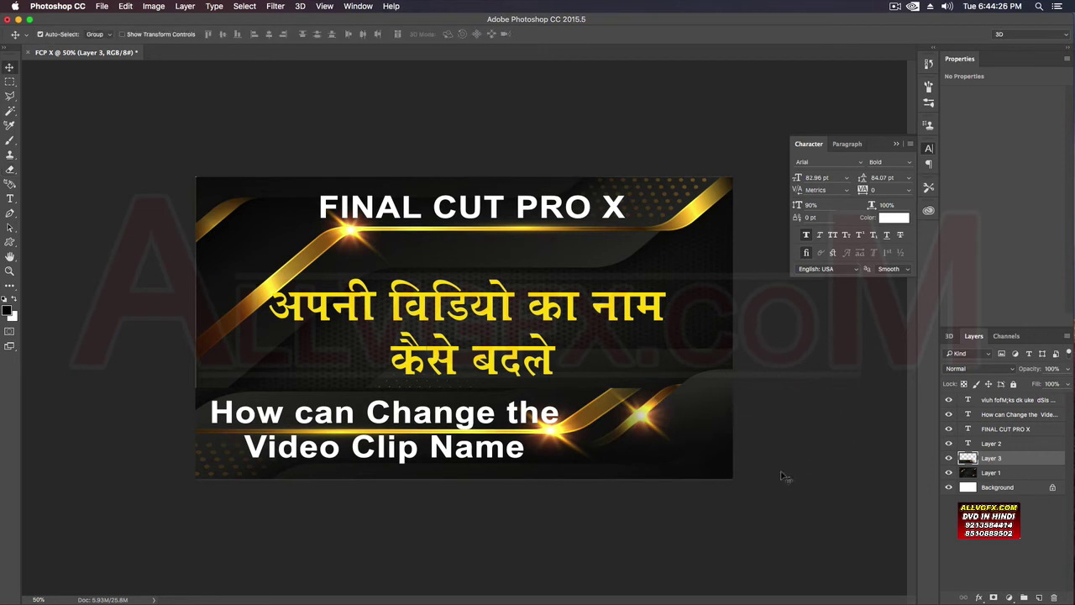
pyautogui.press('e')
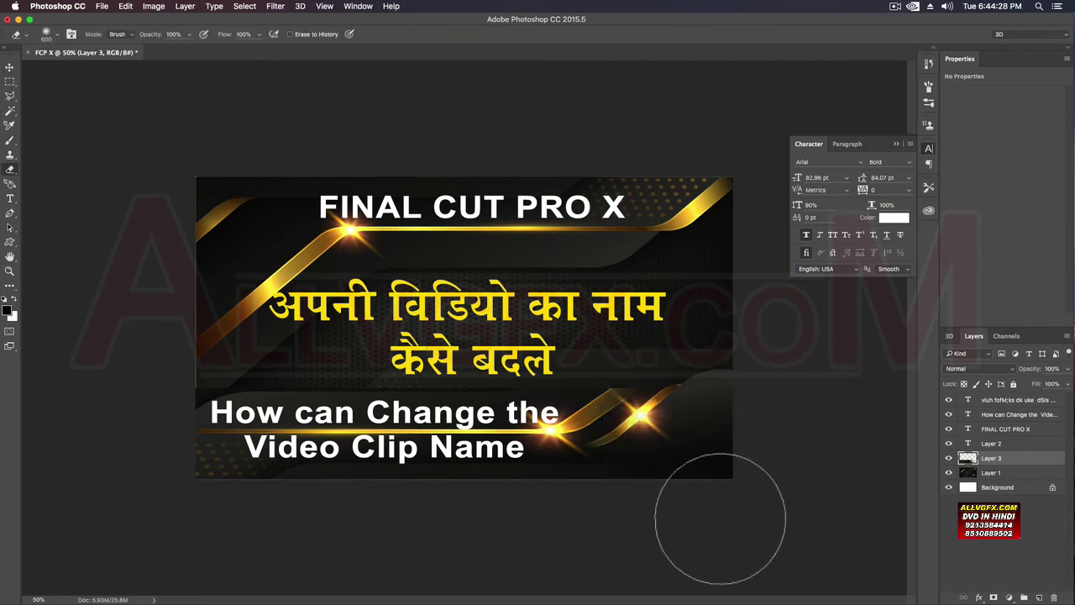
pyautogui.press('v')
pyautogui.moveTo(510, 312); pyautogui.dragTo(508, 302)
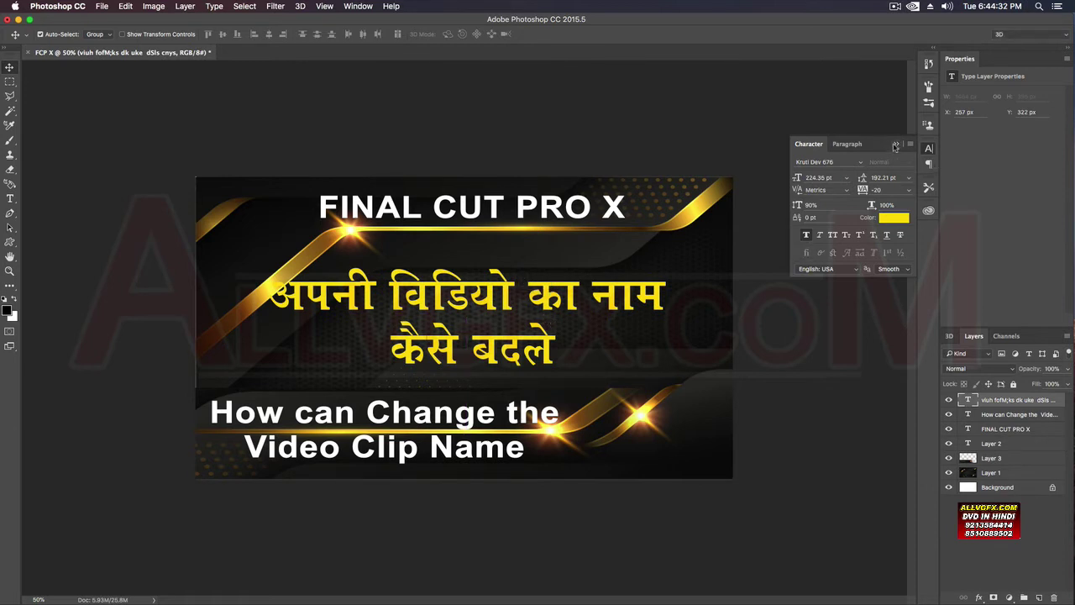
# Collapse the Character panel and scale the yellow Hindi title larger, shifting it right
pyautogui.click(896, 145)
pyautogui.hotkey('ctrl', 't')
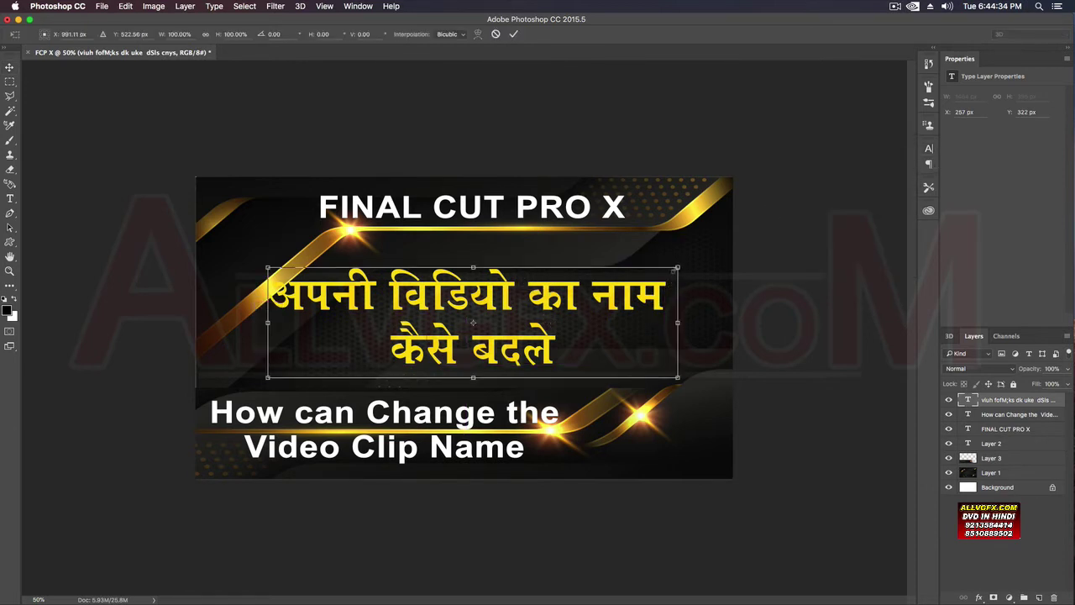
pyautogui.moveTo(677, 270)
pyautogui.mouseDown()
pyautogui.moveTo(684, 259)
pyautogui.moveTo(662, 273)
pyautogui.mouseUp()
pyautogui.moveTo(564, 303); pyautogui.dragTo(589, 300)
pyautogui.moveTo(690, 267); pyautogui.dragTo(704, 261)
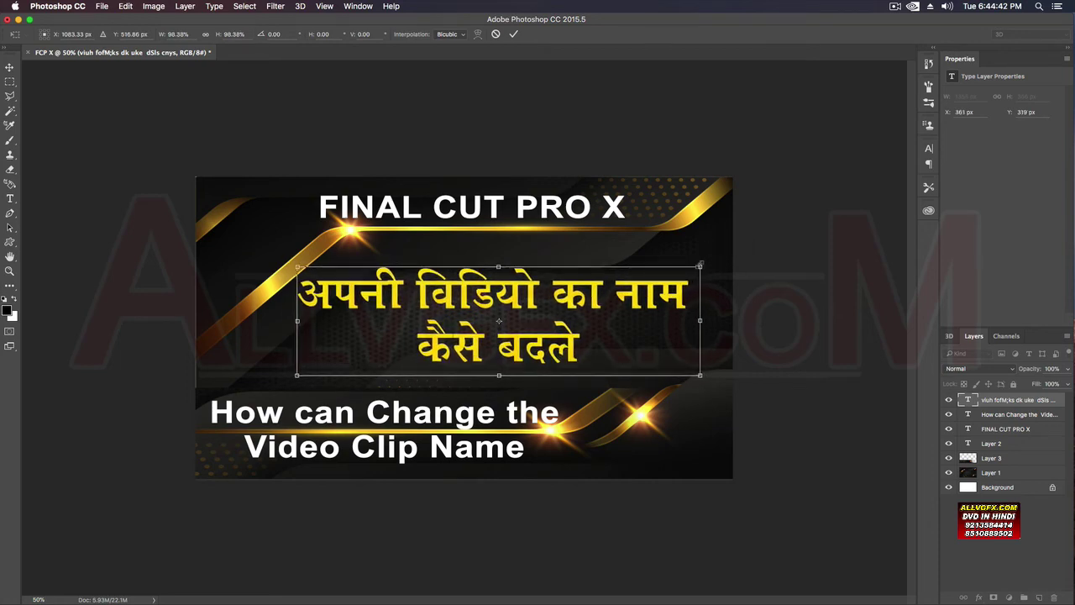
pyautogui.press('Return')
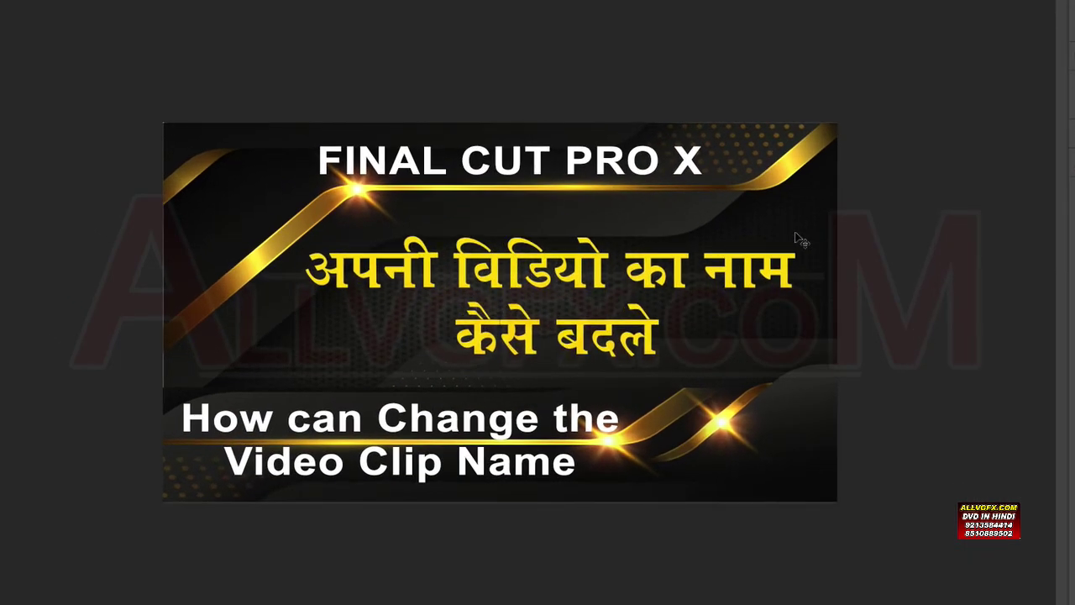
# Resize the Hindi title once more to centre it, then bring up the Open dialog
pyautogui.moveTo(799, 240); pyautogui.dragTo(820, 228)
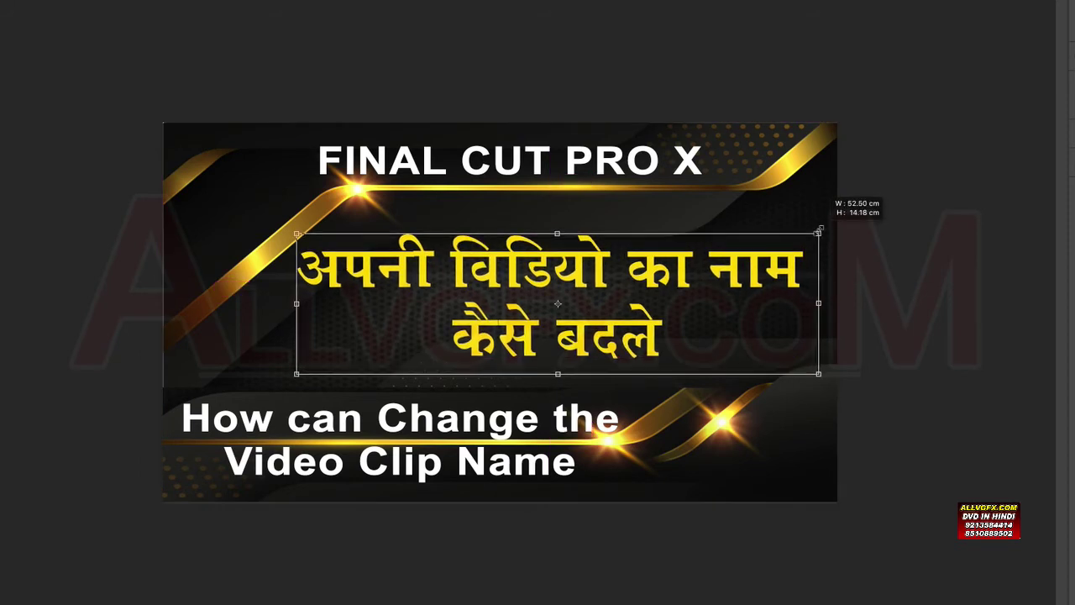
pyautogui.press('Return')
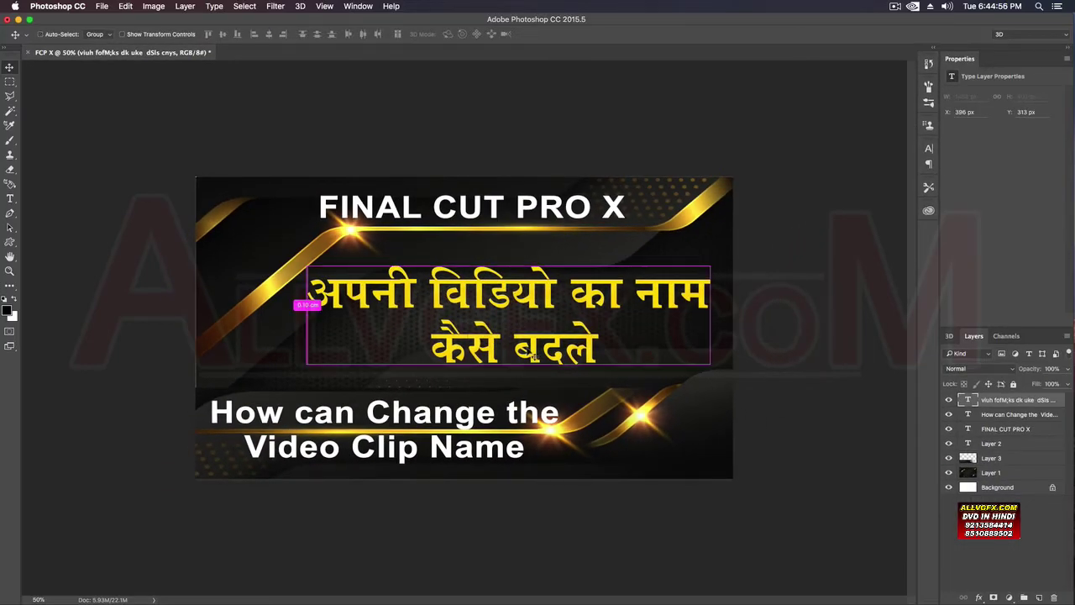
pyautogui.press('super+o')
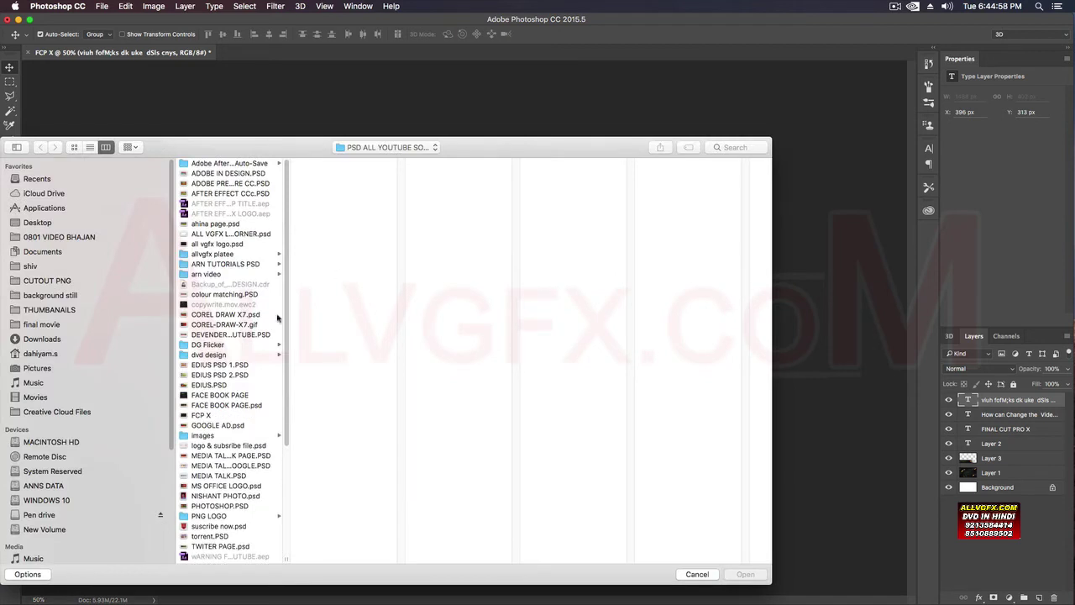
# Browse the PSD folder in the Open dialog, cancel it, and show File > Open Recent
pyautogui.scroll(-1, 287, 353)
pyautogui.scroll(-5, 288, 363)
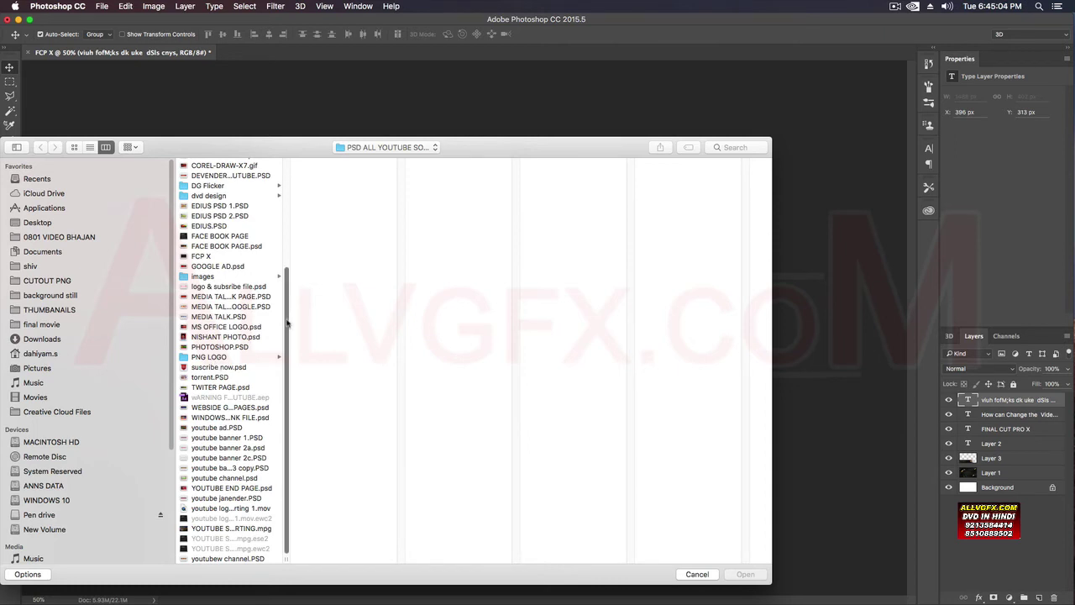
pyautogui.scroll(3, 290, 322)
pyautogui.scroll(2, 289, 220)
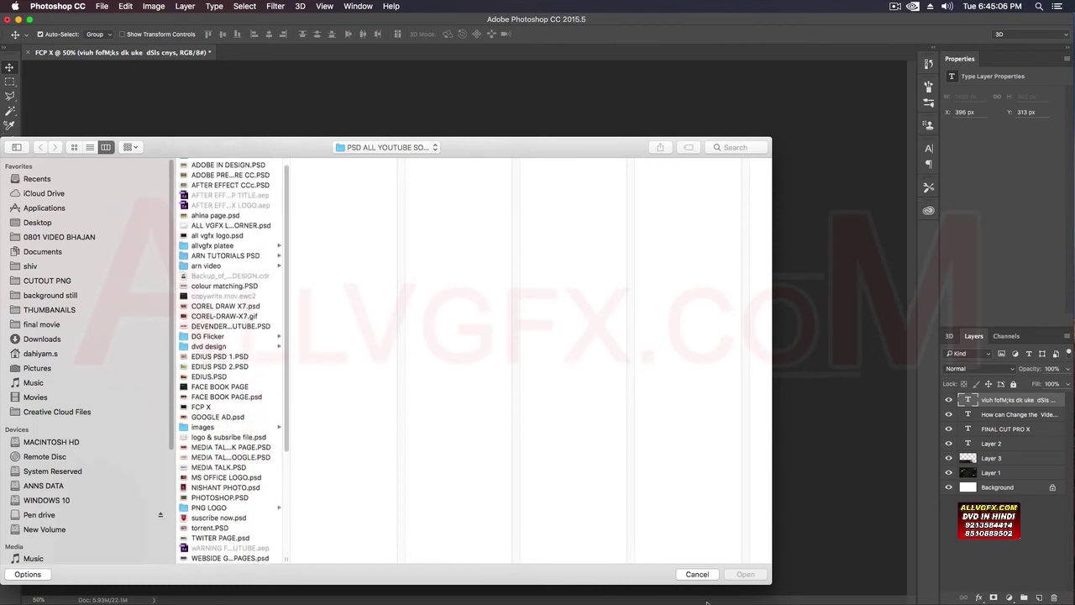
pyautogui.click(700, 574)
pyautogui.click(99, 7)
pyautogui.moveTo(126, 62)
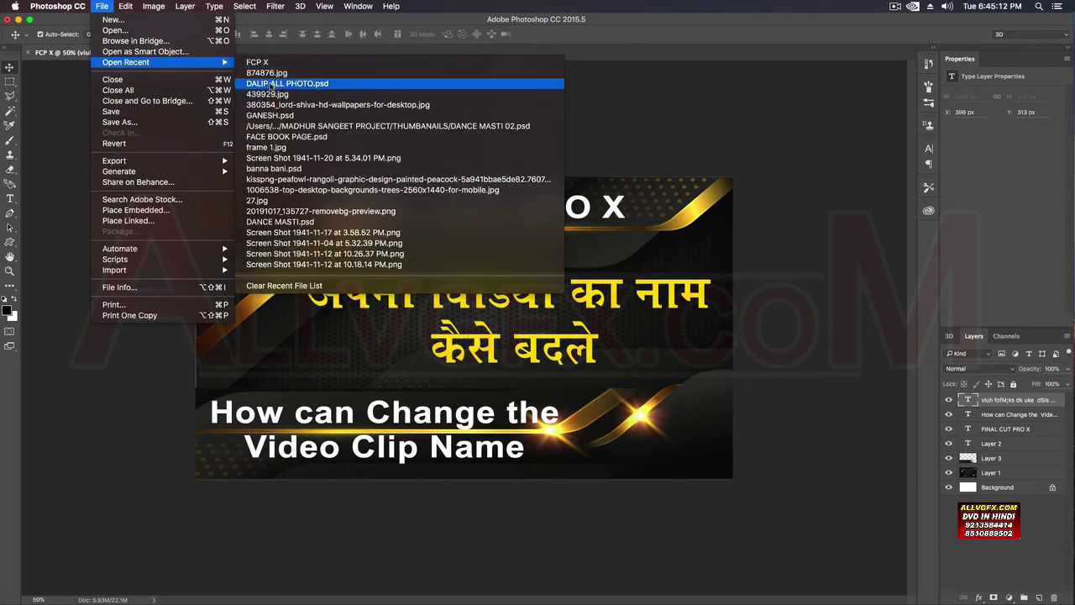
# Copy the waving presenter photo into the thumbnail below the text layers, at the left
pyautogui.click(271, 85)
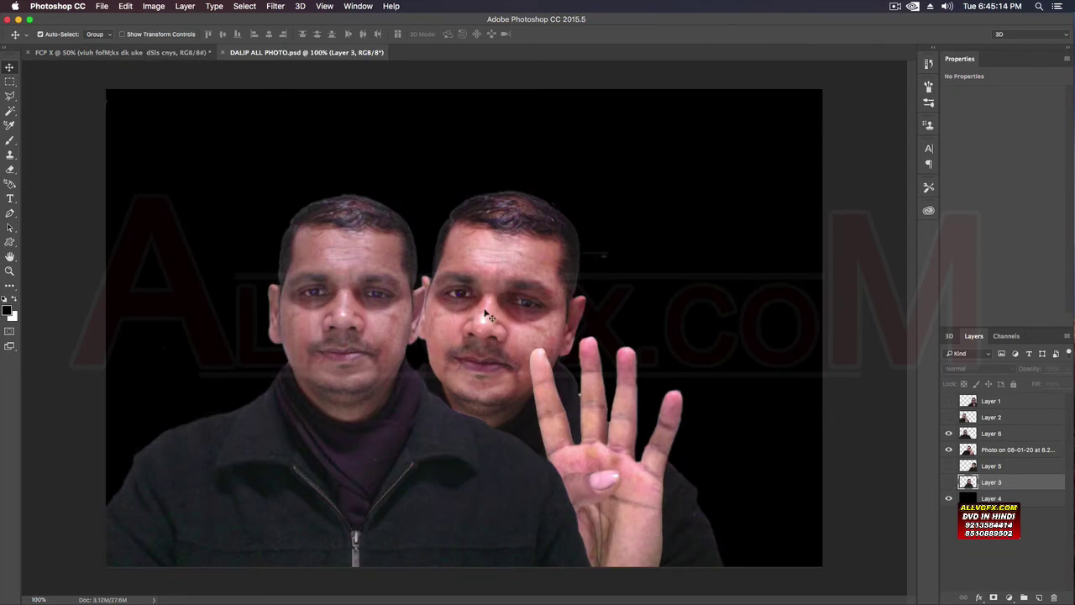
pyautogui.moveTo(498, 332); pyautogui.dragTo(89, 93)
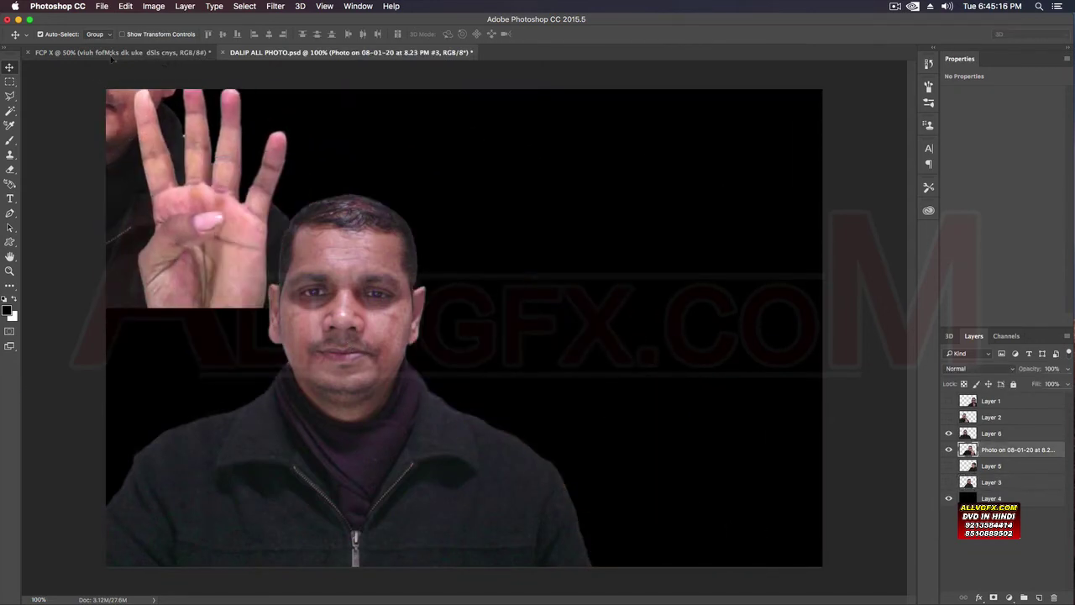
pyautogui.click(107, 53)
pyautogui.moveTo(336, 313); pyautogui.dragTo(310, 353)
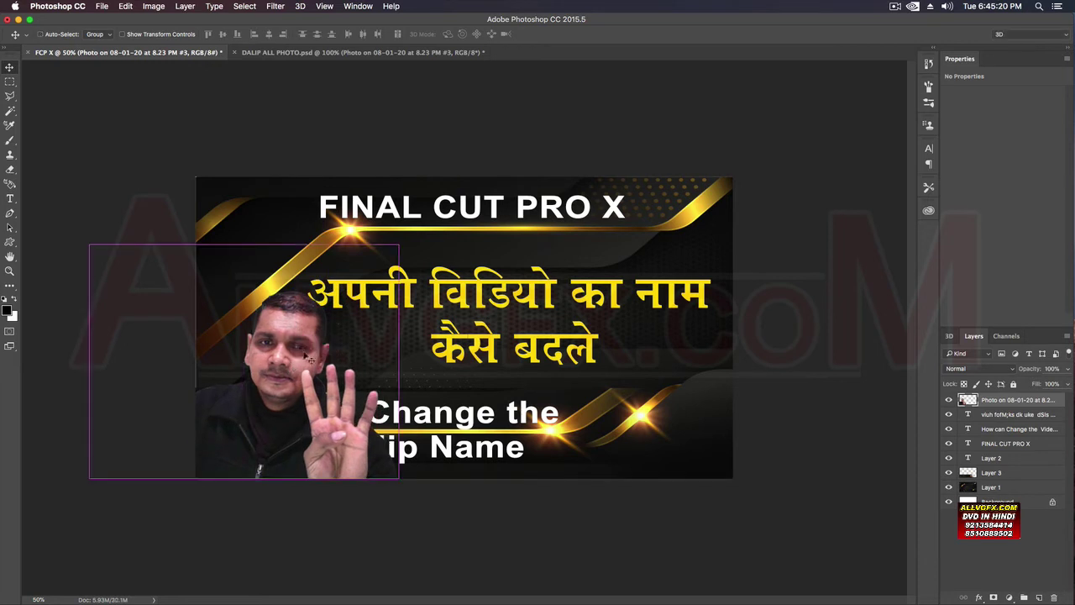
pyautogui.hotkey('ctrl', '[')
pyautogui.hotkey('ctrl', '[')
pyautogui.hotkey('ctrl', '[')
pyautogui.moveTo(319, 385); pyautogui.dragTo(294, 391)
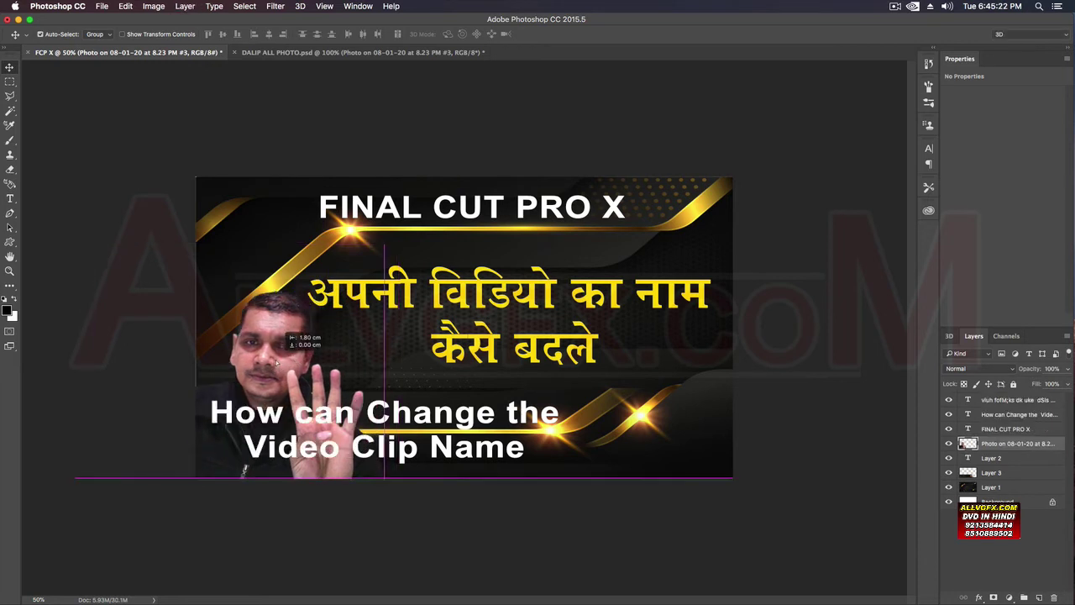
# Scale the presenter photo to sit on the bottom edge, then hide its layer
pyautogui.hotkey('ctrl', 't')
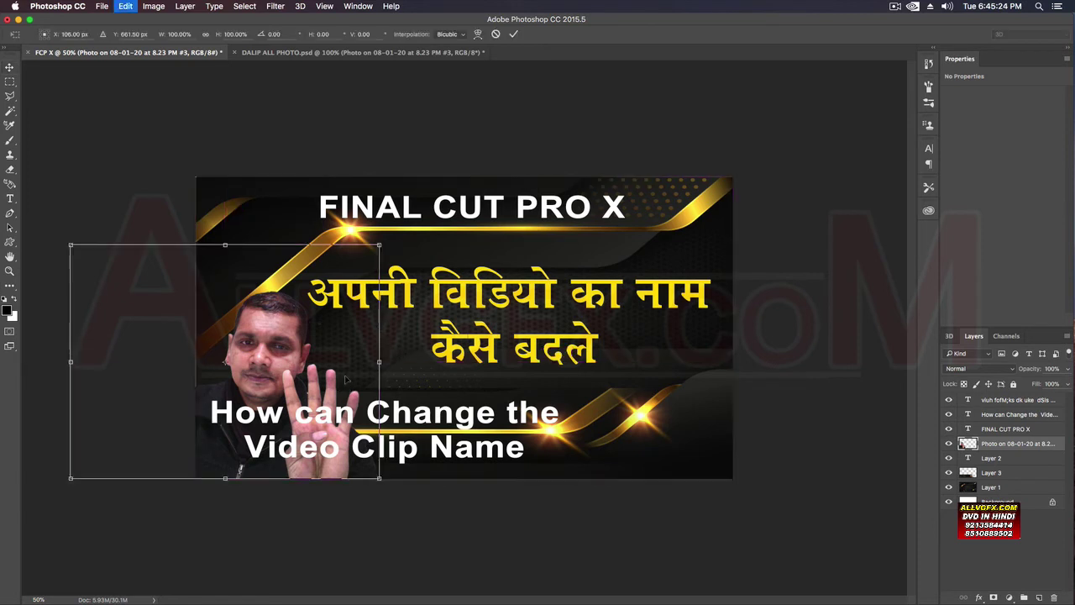
pyautogui.moveTo(391, 249); pyautogui.dragTo(385, 240)
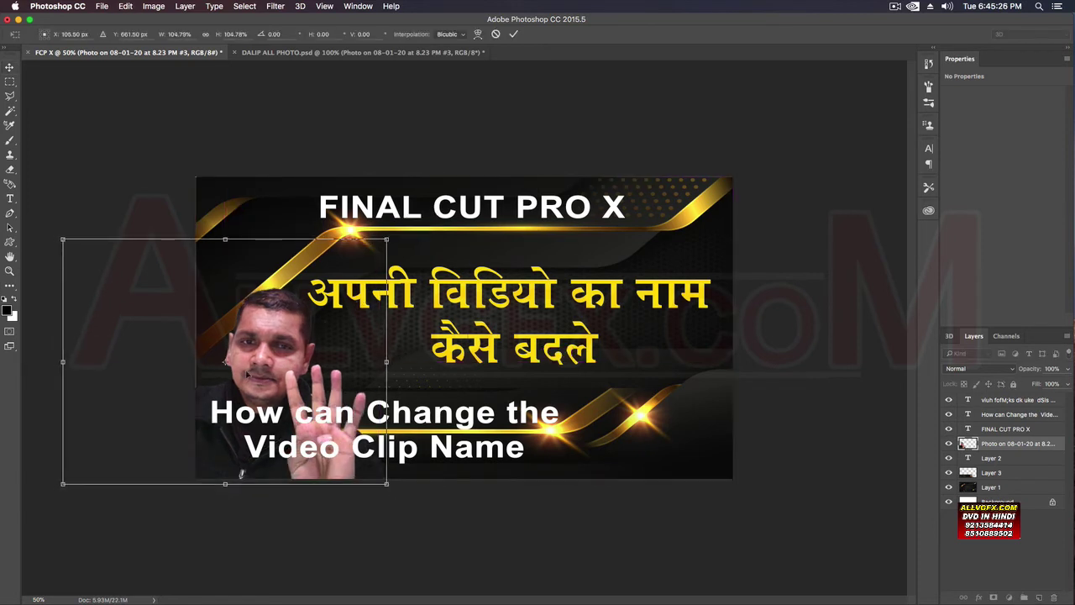
pyautogui.moveTo(266, 370); pyautogui.dragTo(264, 363)
pyautogui.press('Return')
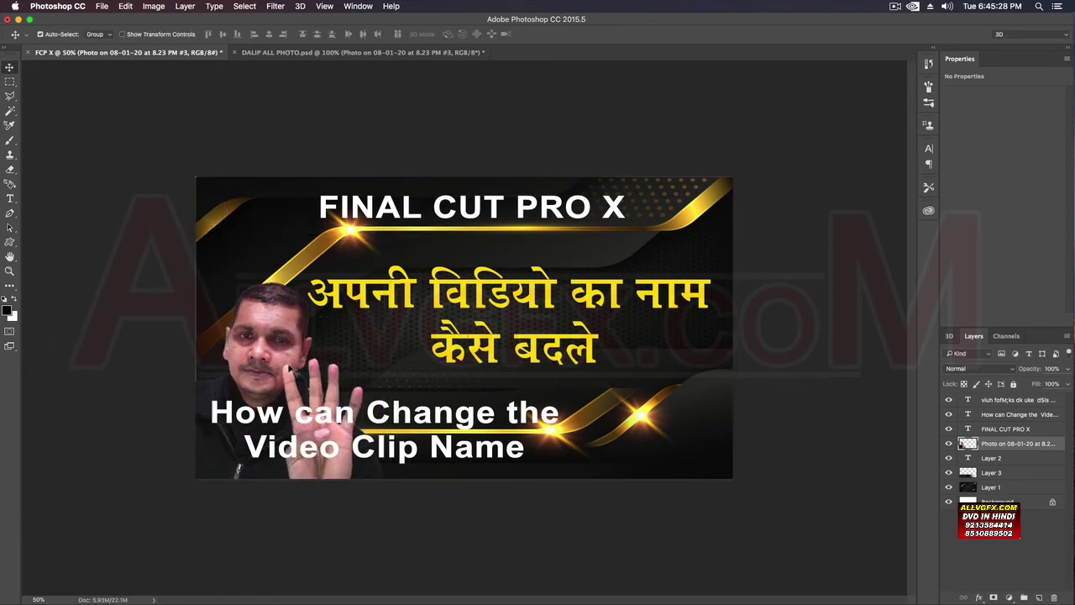
pyautogui.click(949, 443)
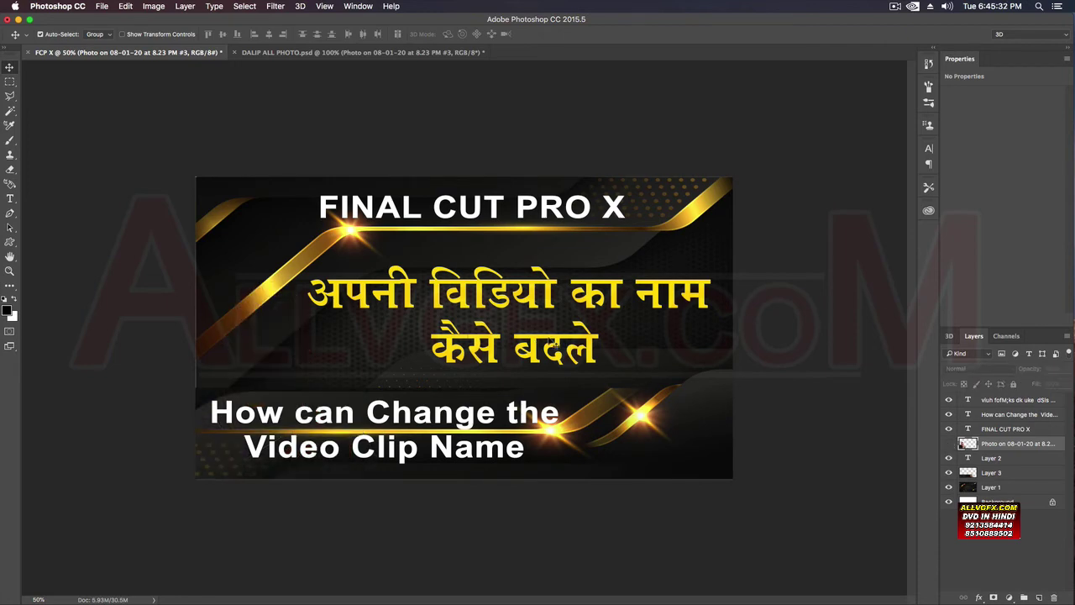
pyautogui.moveTo(554, 343); pyautogui.dragTo(538, 366)
# Start a Save As for FCP X.psd, check the Format list, cancel, and show the export commands
pyautogui.click(102, 6)
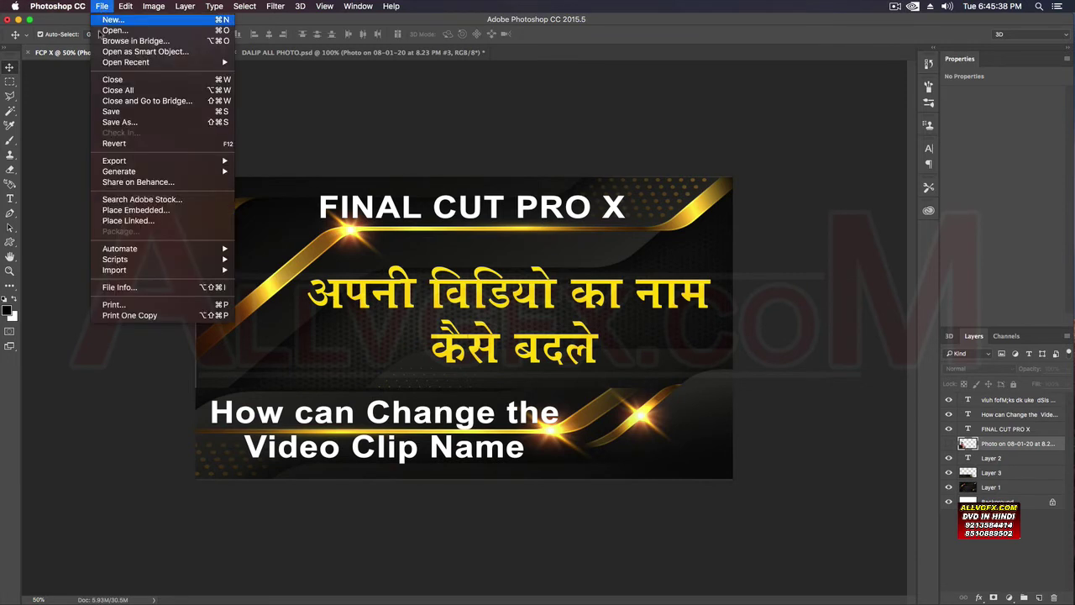
pyautogui.click(436, 254)
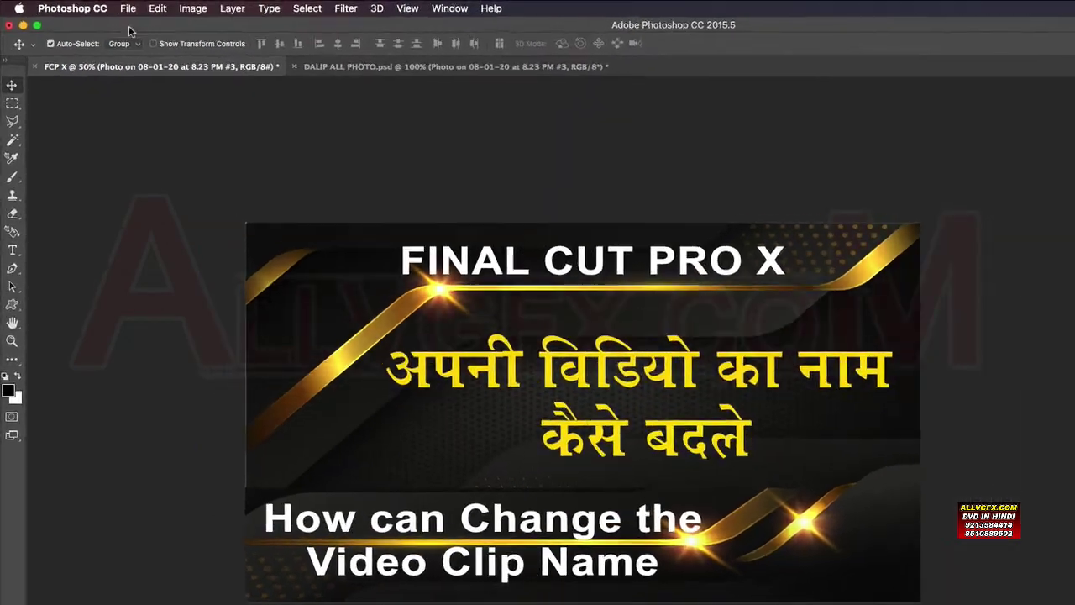
pyautogui.click(102, 6)
pyautogui.click(200, 188)
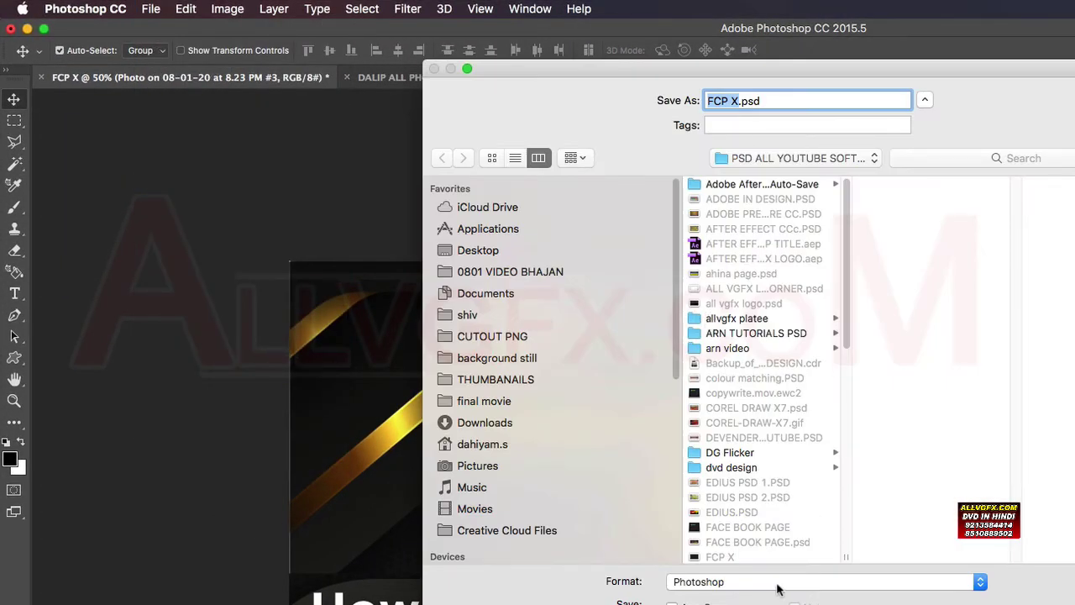
pyautogui.click(793, 580)
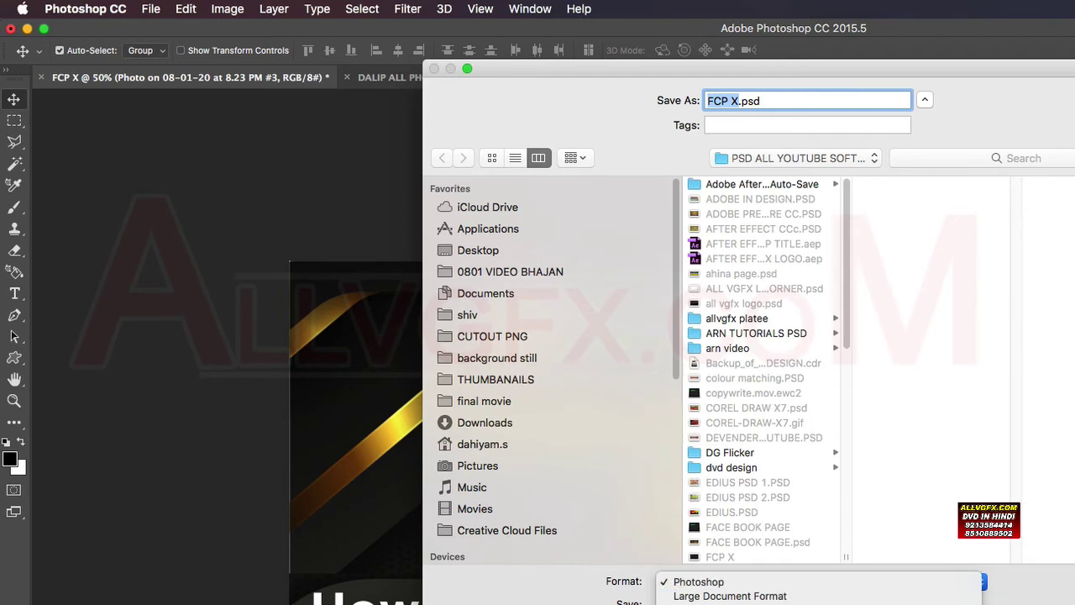
pyautogui.press('Escape')
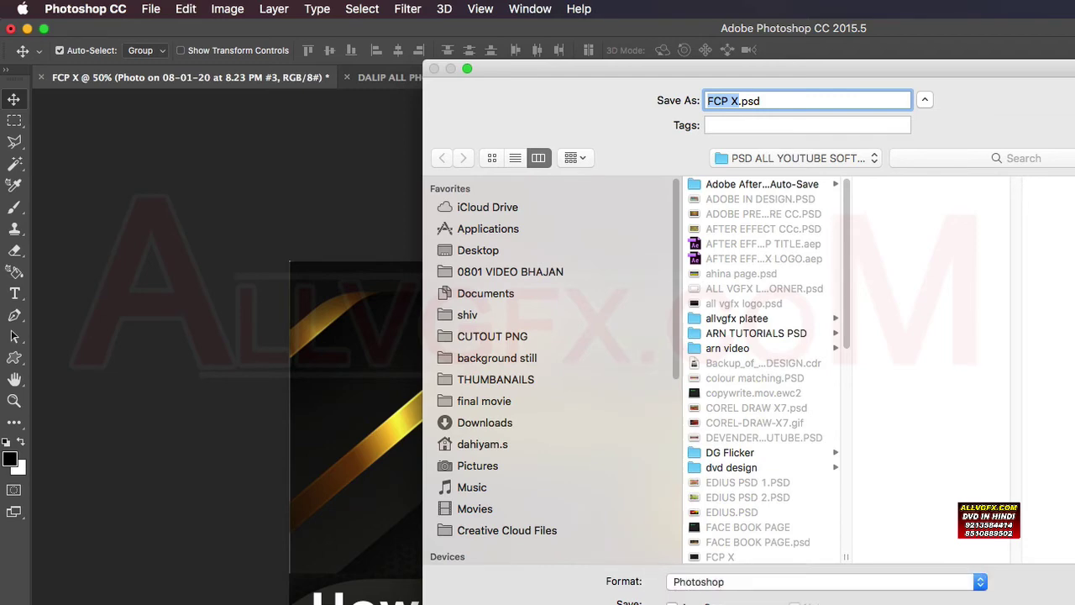
pyautogui.press('Escape')
pyautogui.click(150, 10)
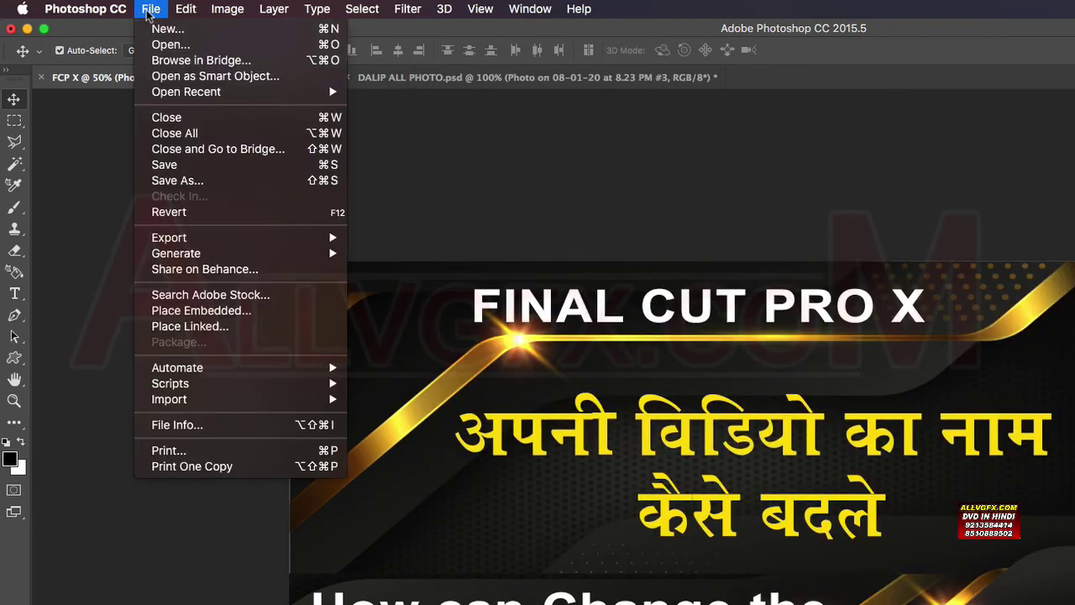
pyautogui.moveTo(227, 148)
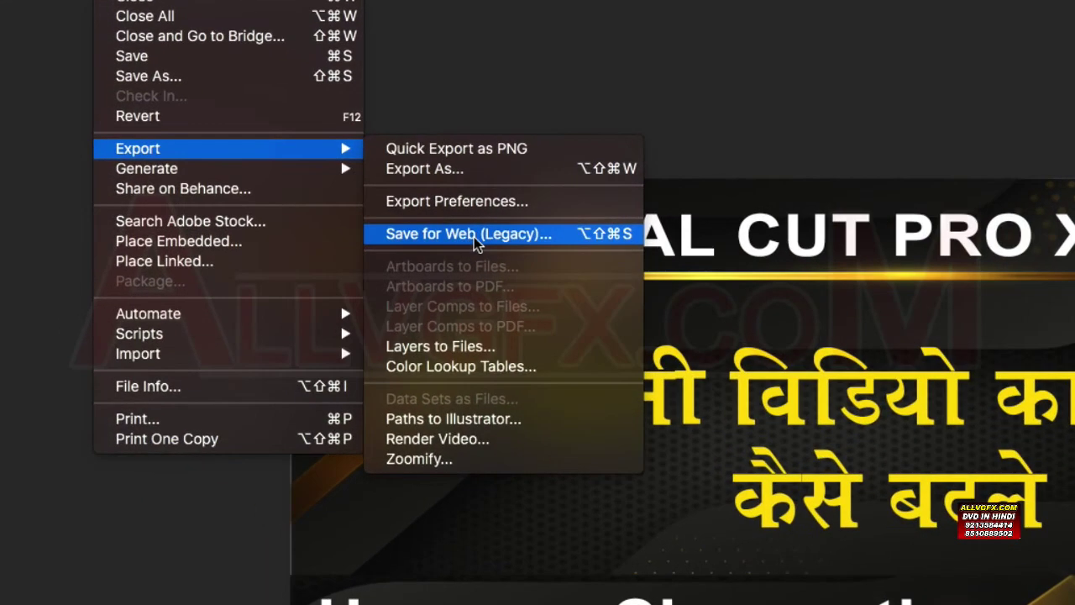
# Open Save for Web (Legacy) and switch the export format from JPEG to GIF
pyautogui.click(525, 240)
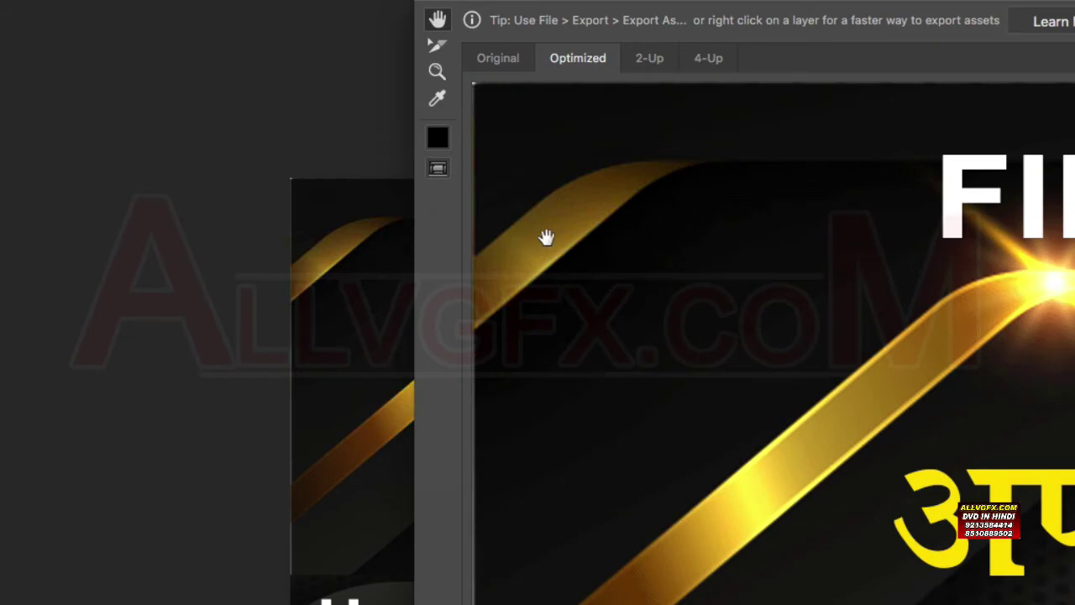
pyautogui.moveTo(815, 329)
pyautogui.mouseDown()
pyautogui.moveTo(456, 283)
pyautogui.moveTo(479, 276)
pyautogui.moveTo(448, 247)
pyautogui.moveTo(431, 288)
pyautogui.mouseUp()
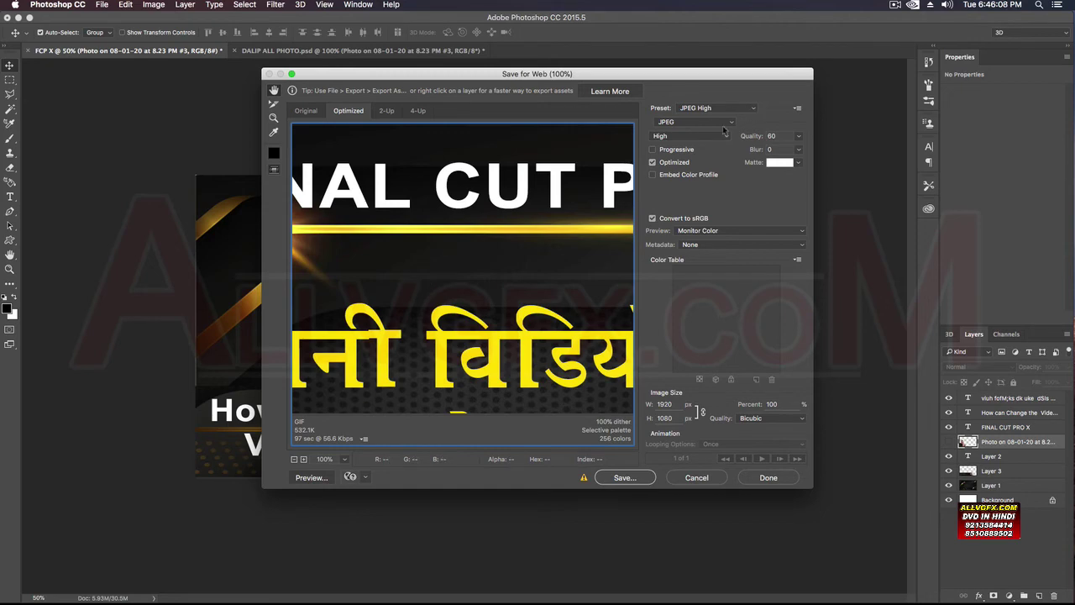
pyautogui.click(729, 124)
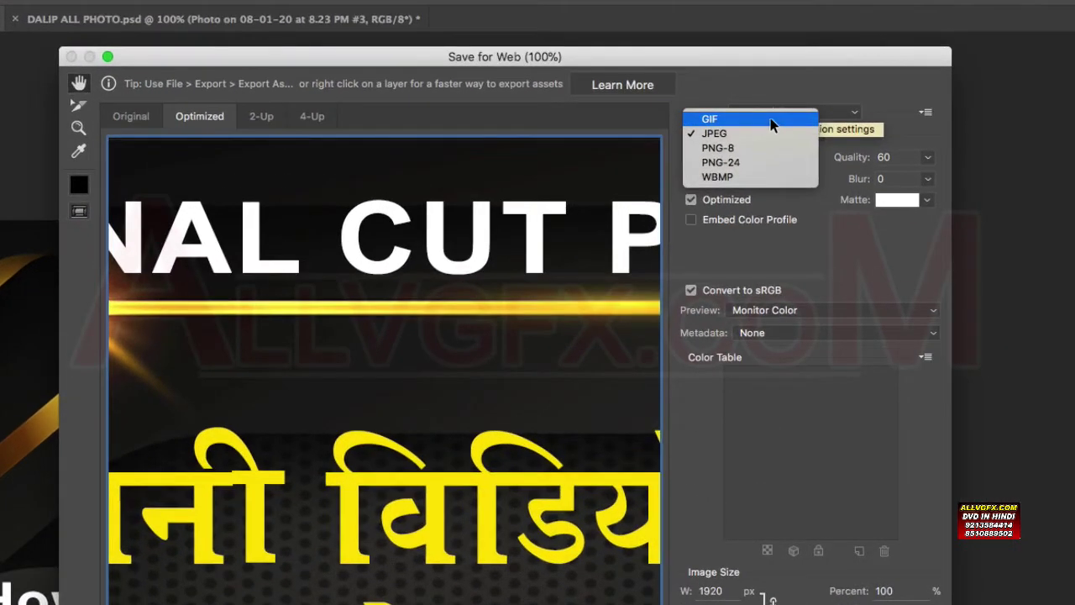
pyautogui.click(701, 112)
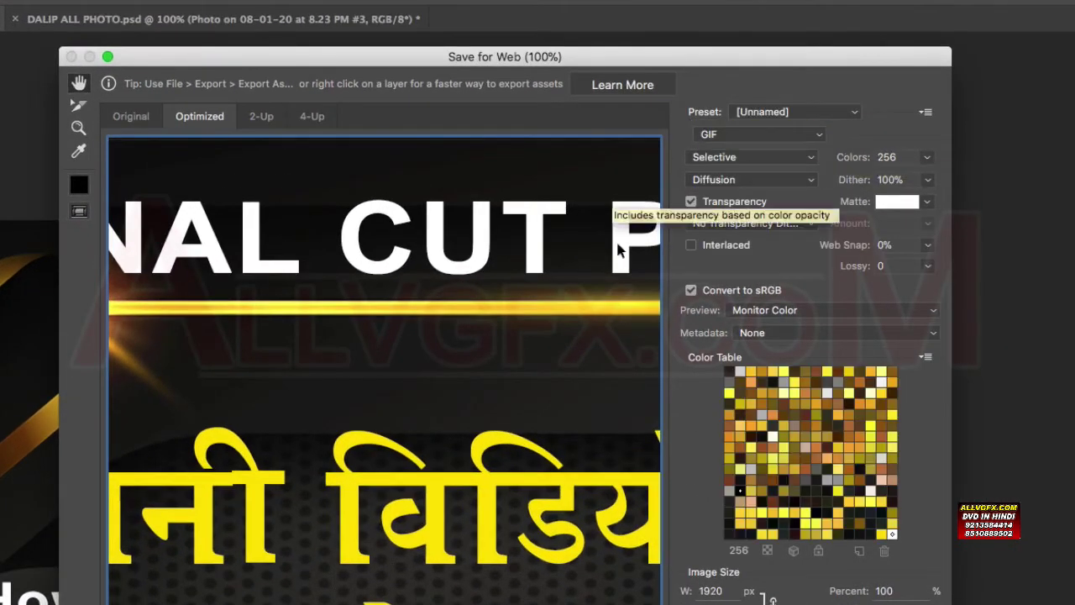
# Review the 256-colour GIF settings and zoom the preview to 33.3% to show the whole banner
pyautogui.scroll(-2, 485, 384)
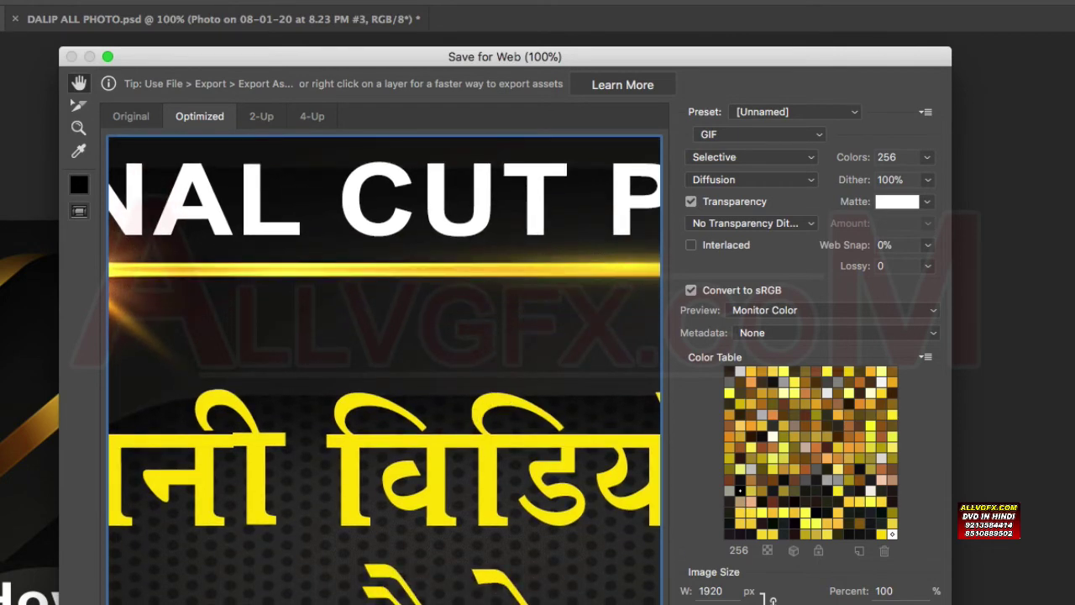
pyautogui.scroll(-2, 485, 403)
pyautogui.scroll(-3, 485, 403)
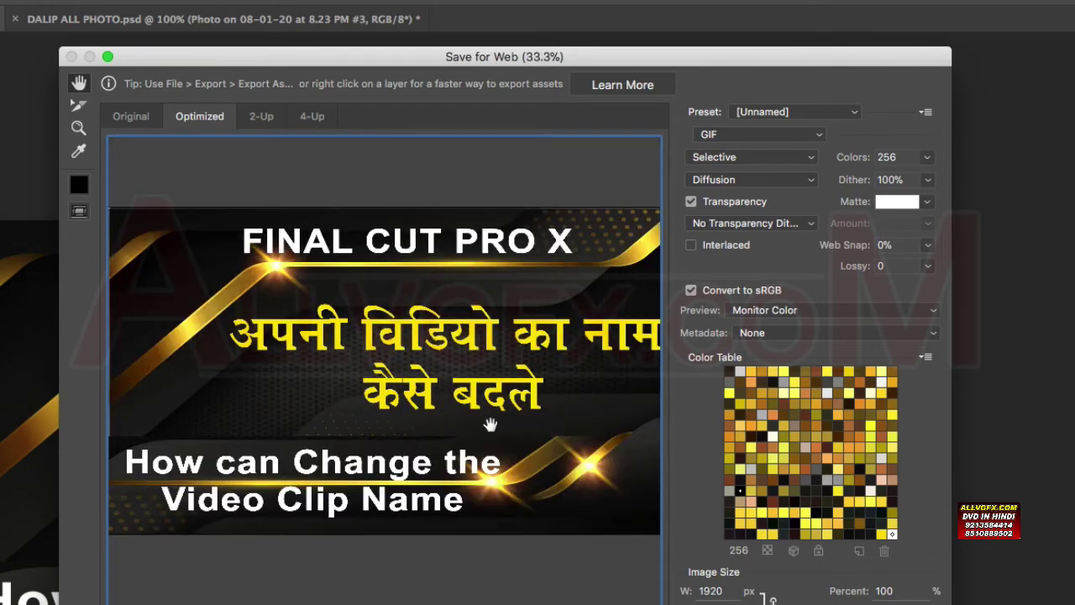
pyautogui.scroll(1, 385, 372)
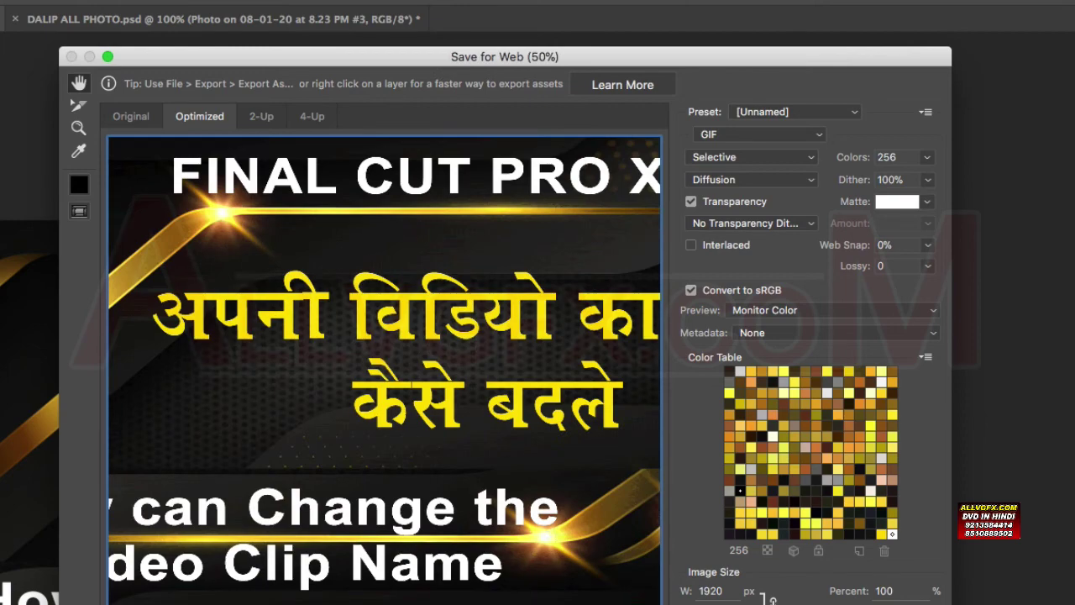
pyautogui.scroll(1, 378, 391)
pyautogui.scroll(1, 384, 370)
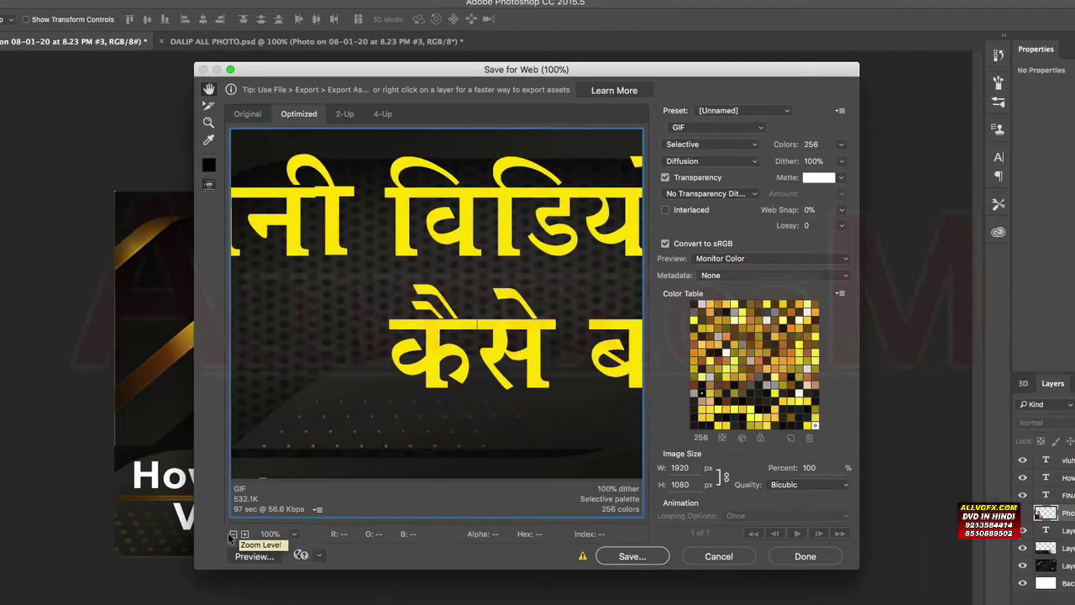
pyautogui.click(294, 461)
pyautogui.click(295, 461)
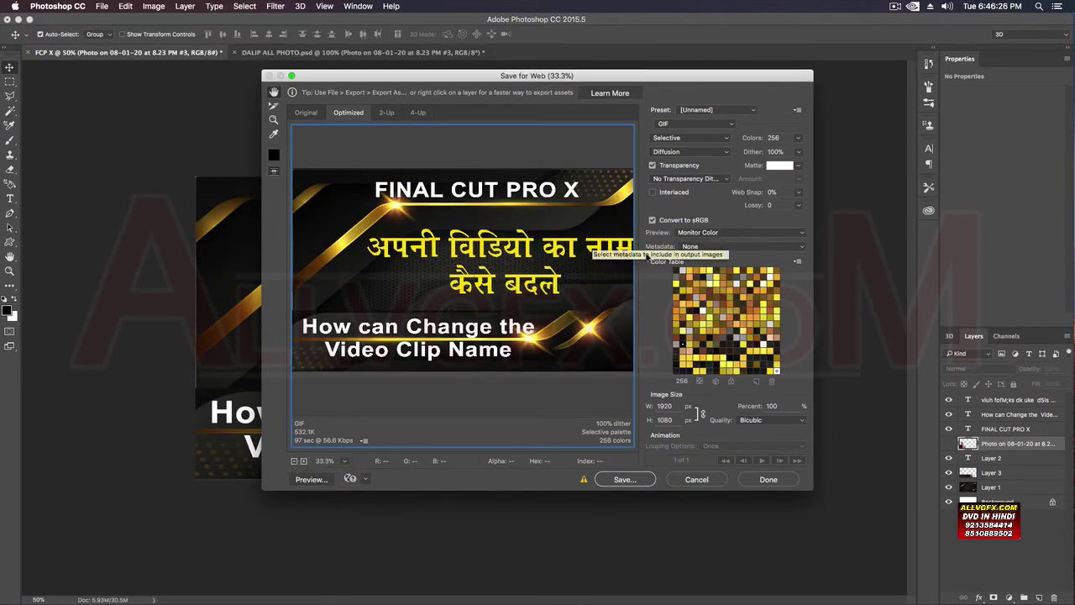
# Save the GIF to the Desktop under the name 'fcp x thumbnails in photo shop'
pyautogui.click(631, 479)
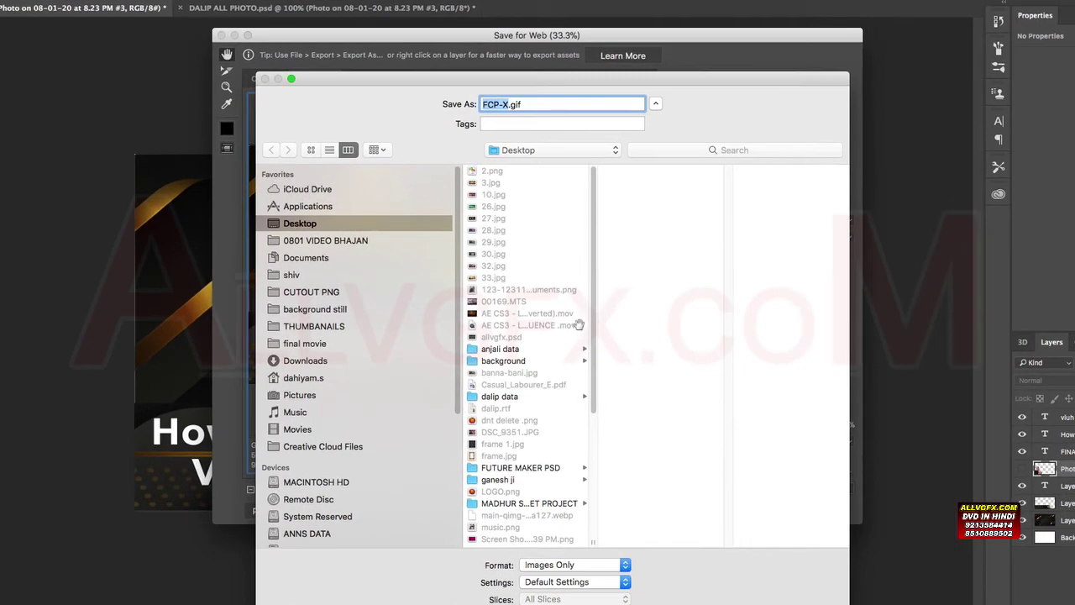
pyautogui.write('34')
pyautogui.press('super+a')
pyautogui.press('BackSpace')
pyautogui.write('fcp')
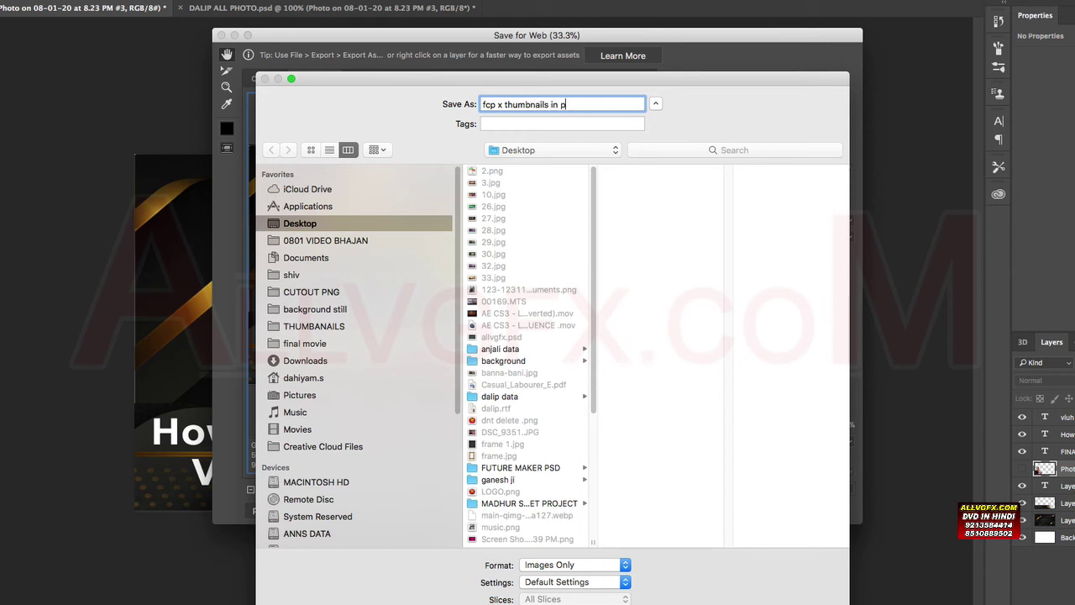
pyautogui.write('hoto shop')
pyautogui.press('Return')
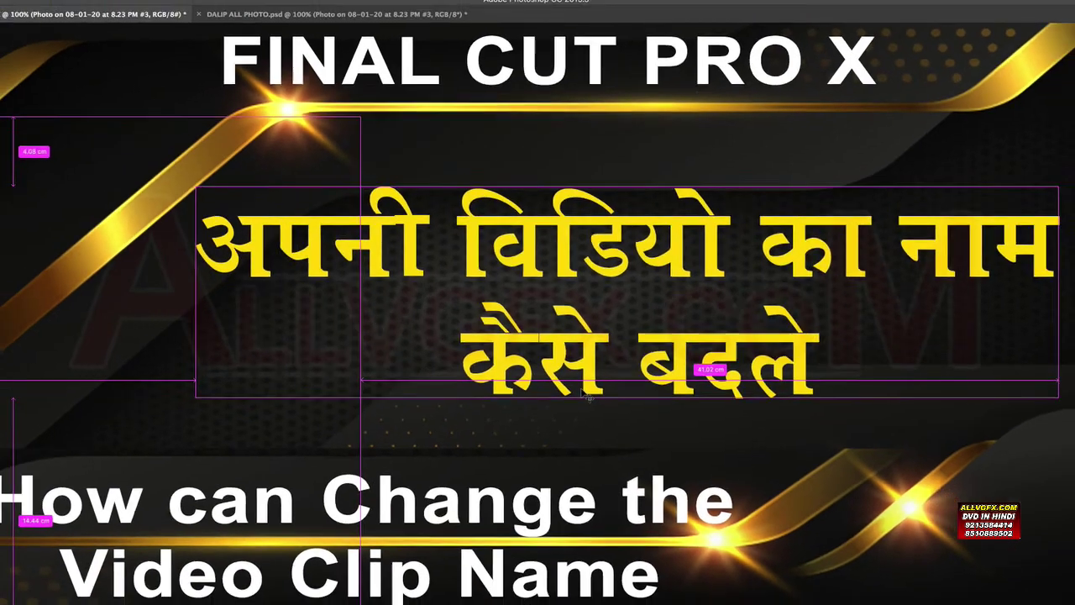
# Nudge the yellow Hindi title up slightly and review the thumbnail at different zooms
pyautogui.moveTo(591, 404); pyautogui.dragTo(582, 388)
pyautogui.press('super+plus')
pyautogui.press('super+plus')
pyautogui.press('super+minus')
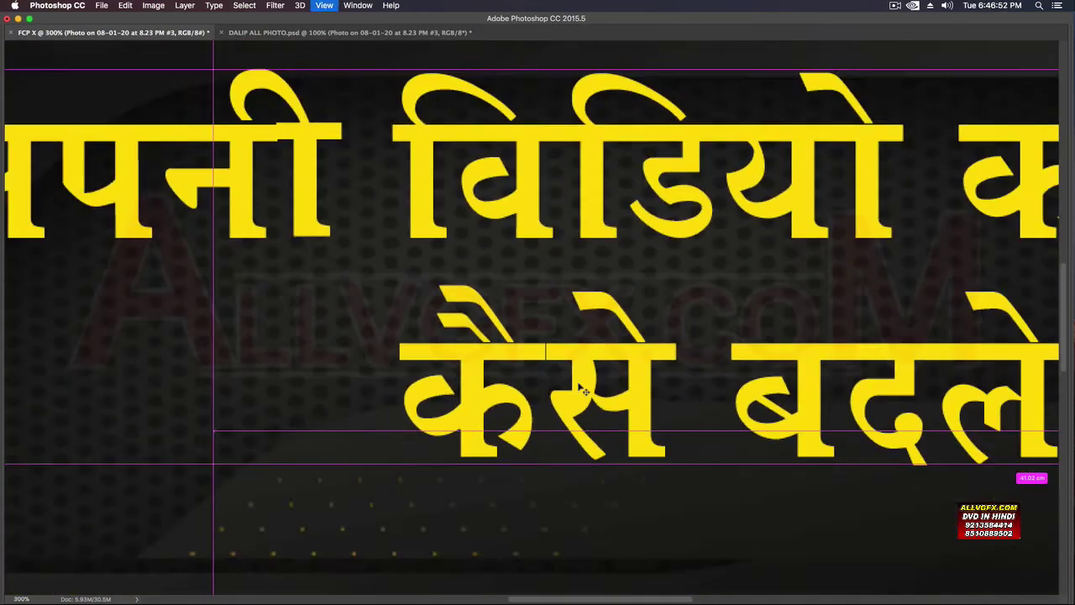
pyautogui.press('super+minus')
pyautogui.press('super+minus')
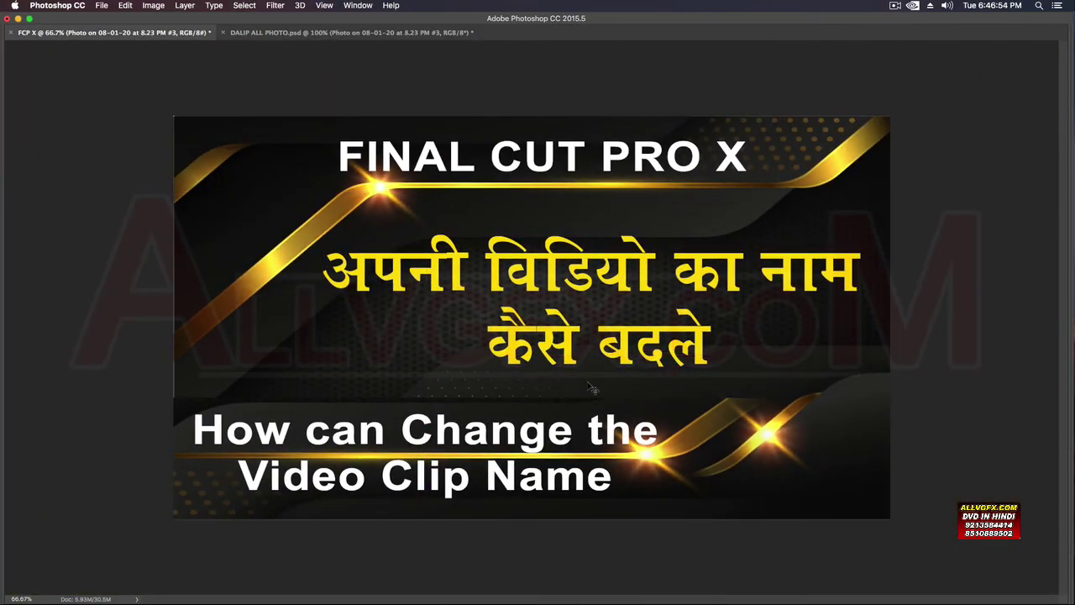
pyautogui.press('Tab')
pyautogui.press('Tab')
pyautogui.press('super+plus')
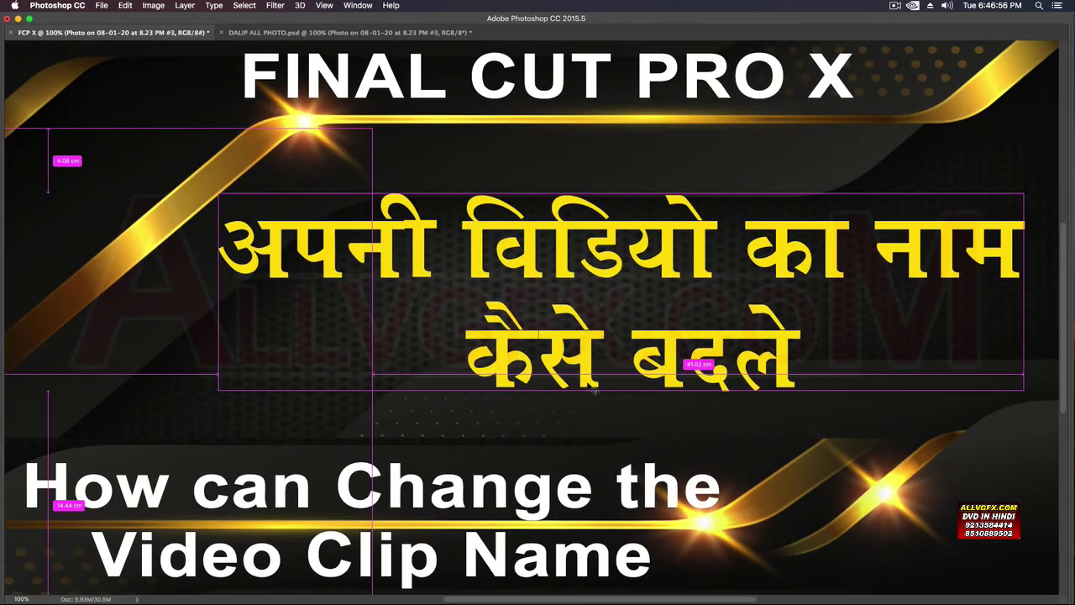
pyautogui.press('super+minus')
pyautogui.press('Tab')
pyautogui.press('Tab')
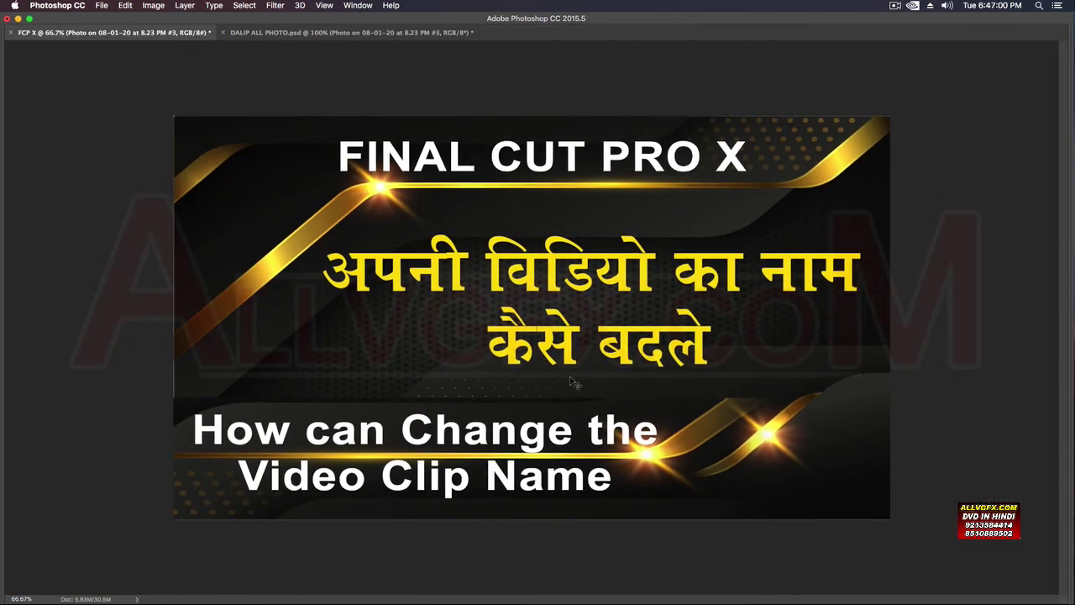
# Select Layer 1, open and close a transform without changes, and view the final design panel-free
pyautogui.click(276, 179)
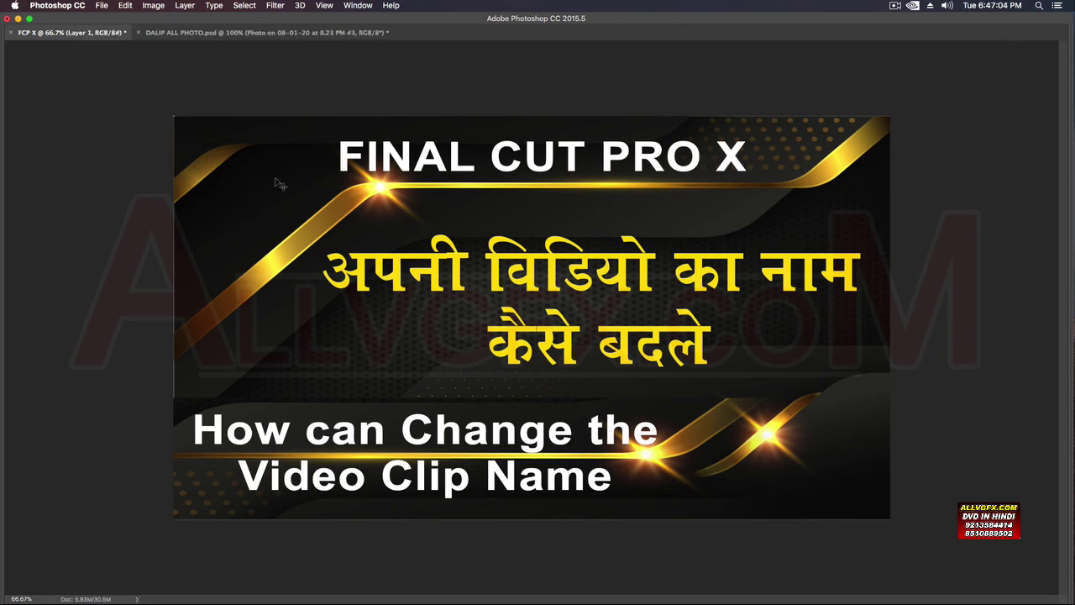
pyautogui.press('super+t')
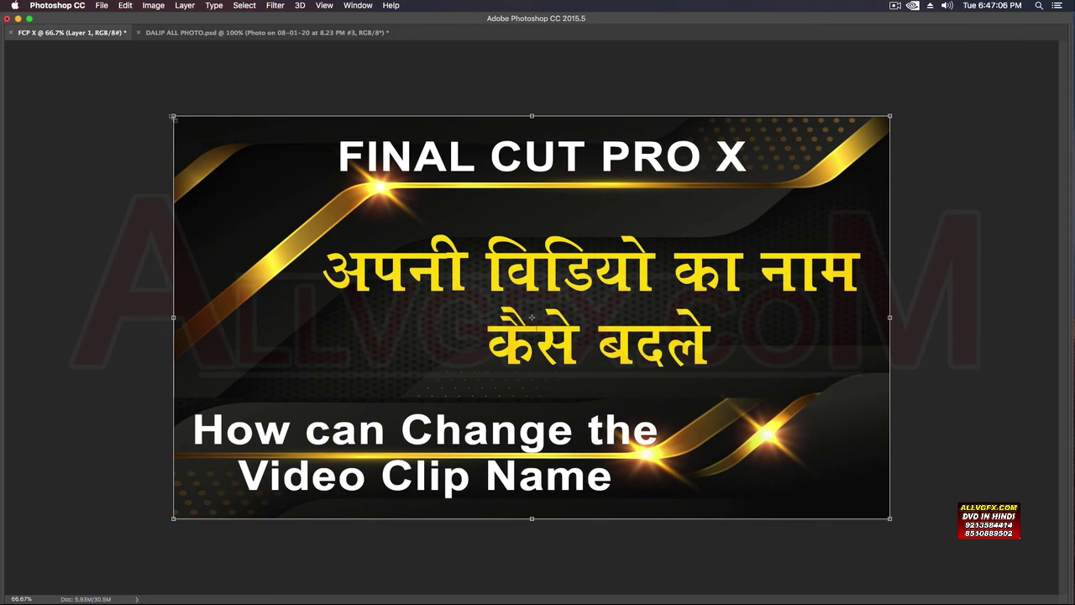
pyautogui.press('Return')
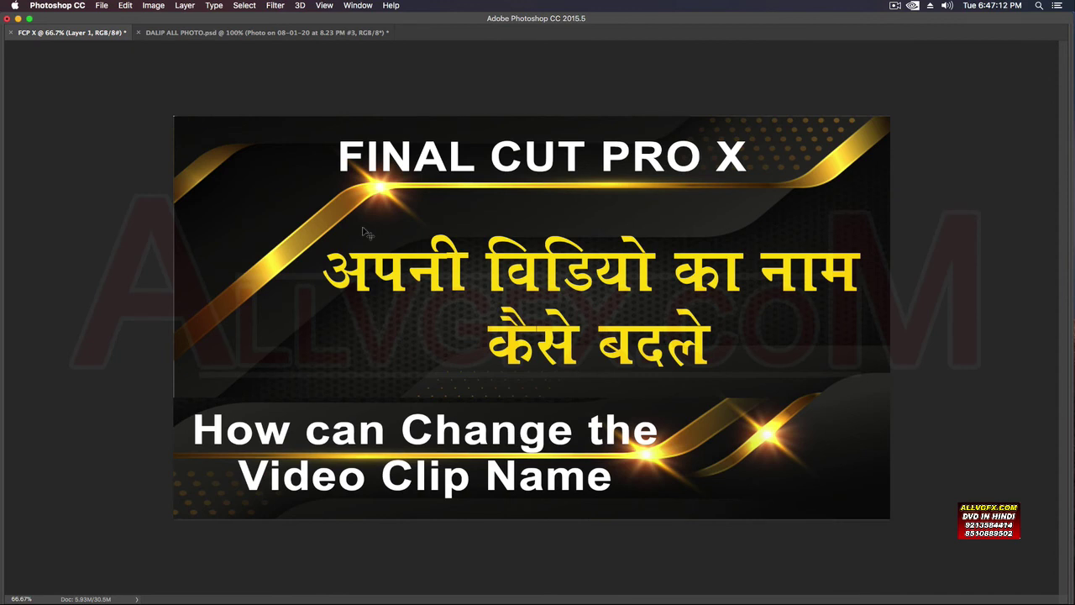
pyautogui.press('Tab')
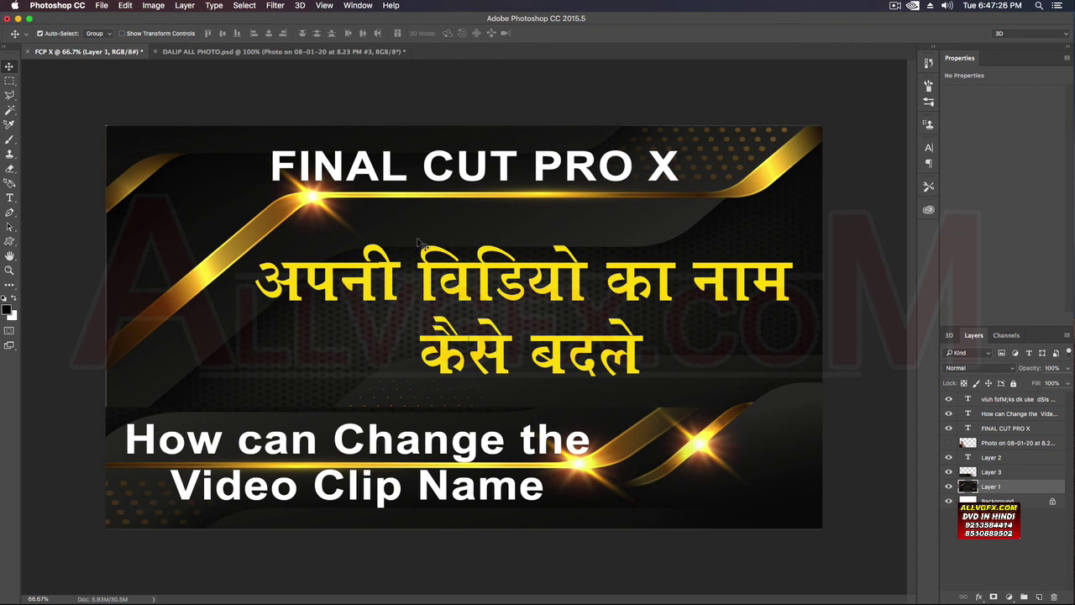
pyautogui.press('Tab')
pyautogui.press('Tab')
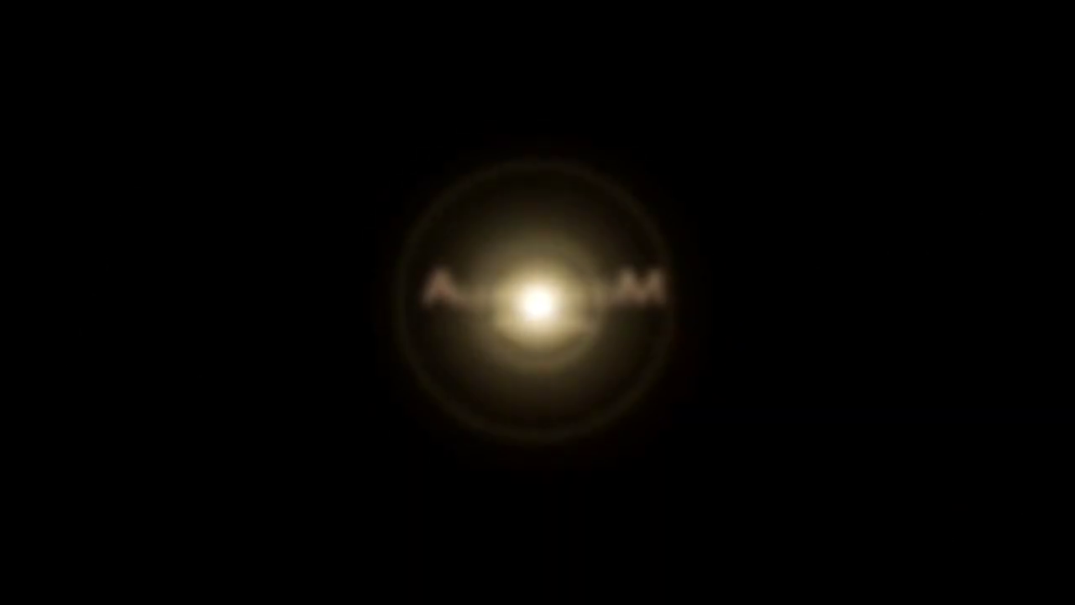